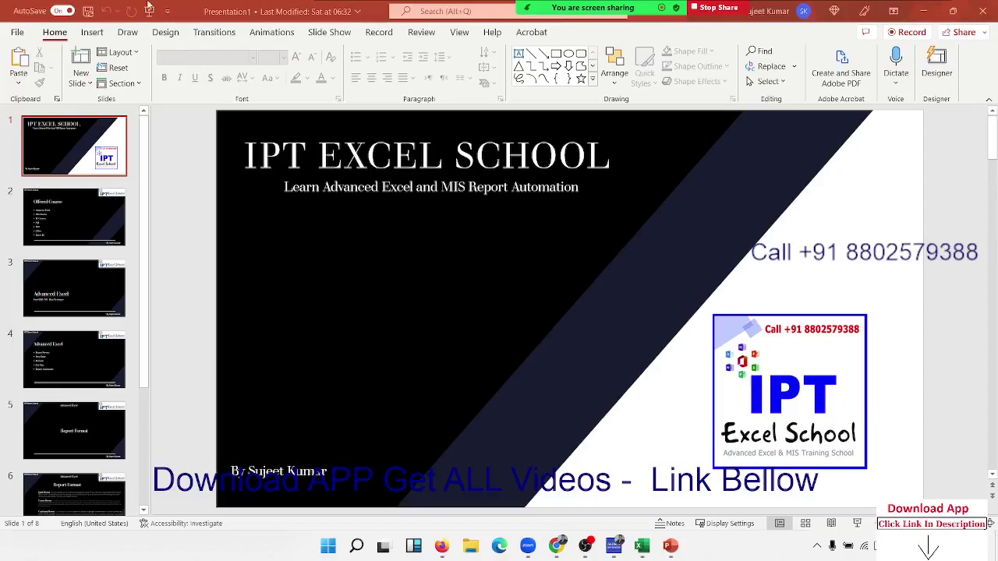
With the Transitions tab showing, rehearse the slide show from slide 1 through slide 5, 'Report Format', then exit
click(196, 36)
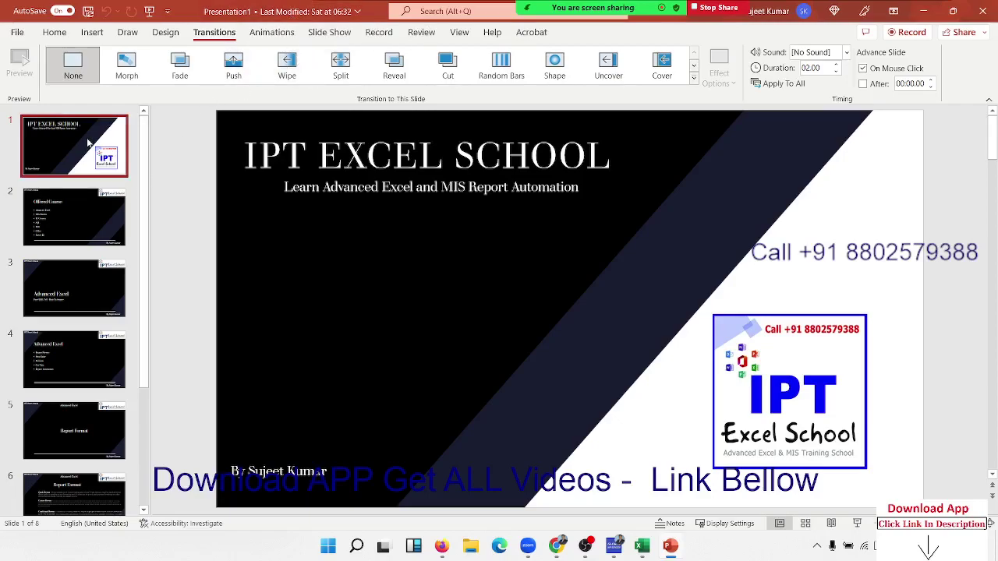
key(alt+F5)
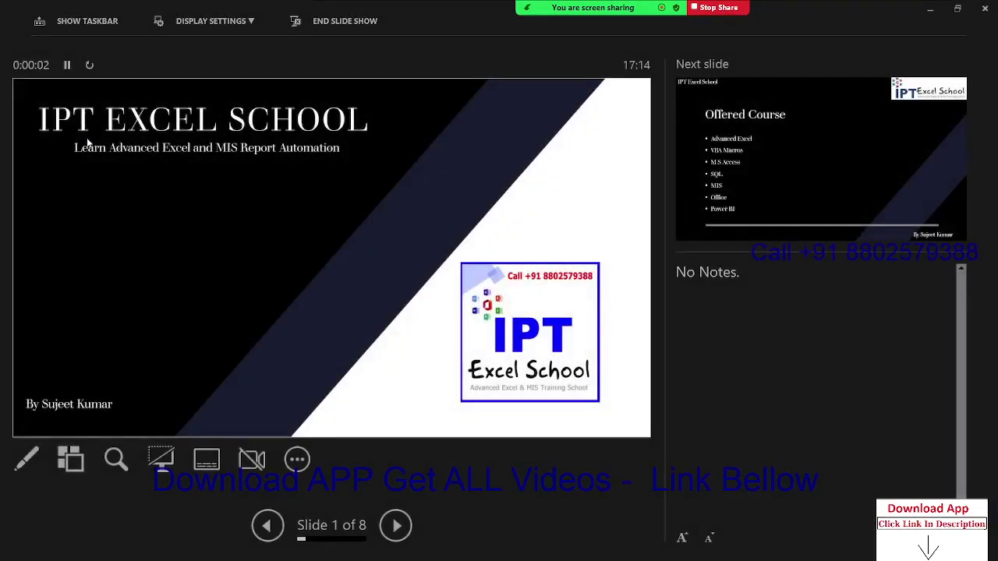
click(87, 143)
click(87, 143)
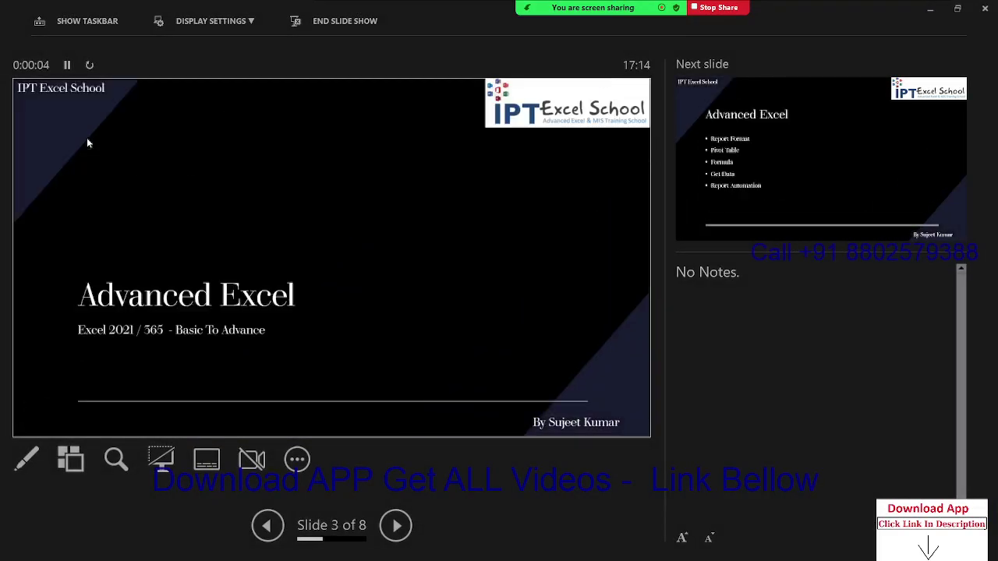
click(87, 143)
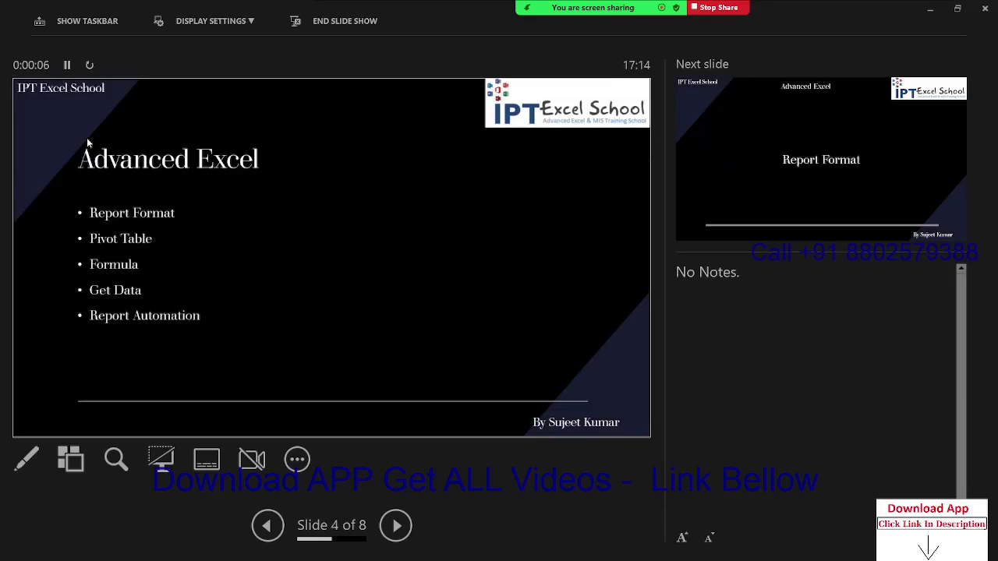
click(88, 143)
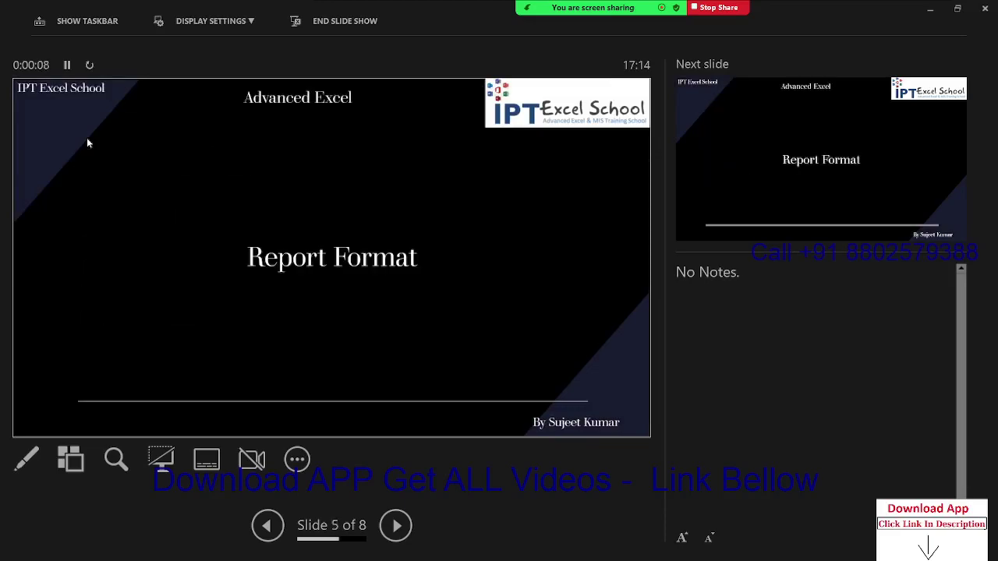
key(Escape)
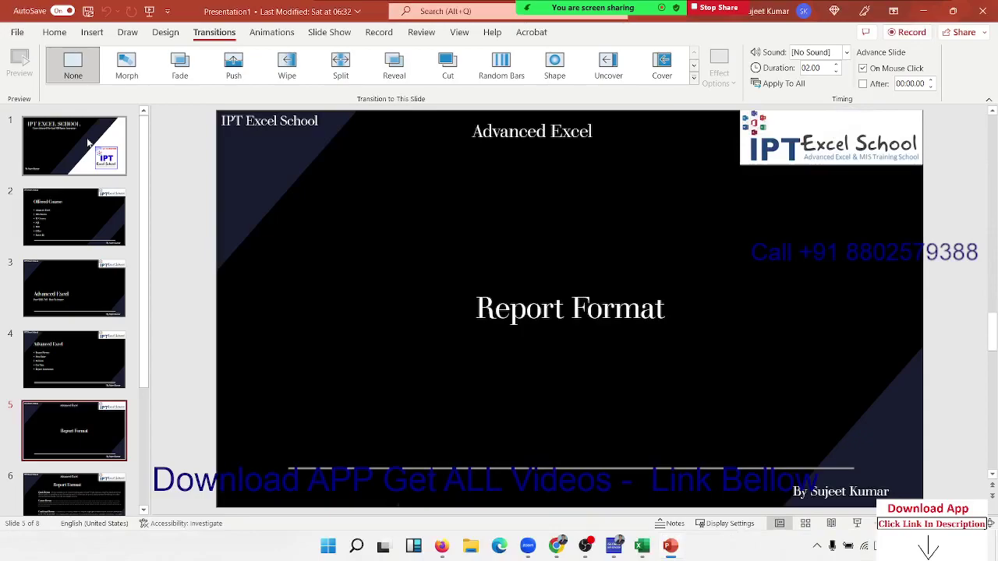
key(super+p)
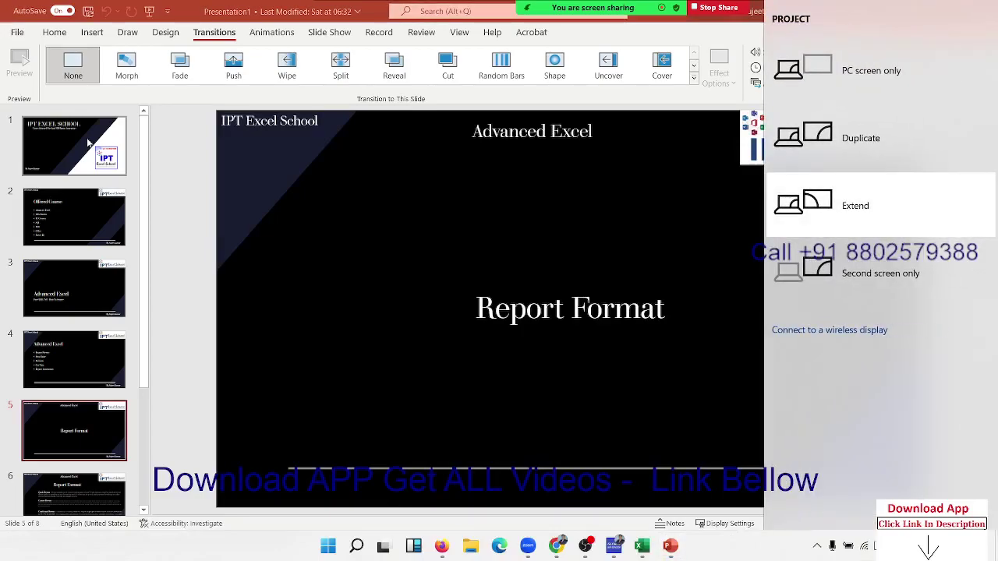
key(super+p)
key(Return)
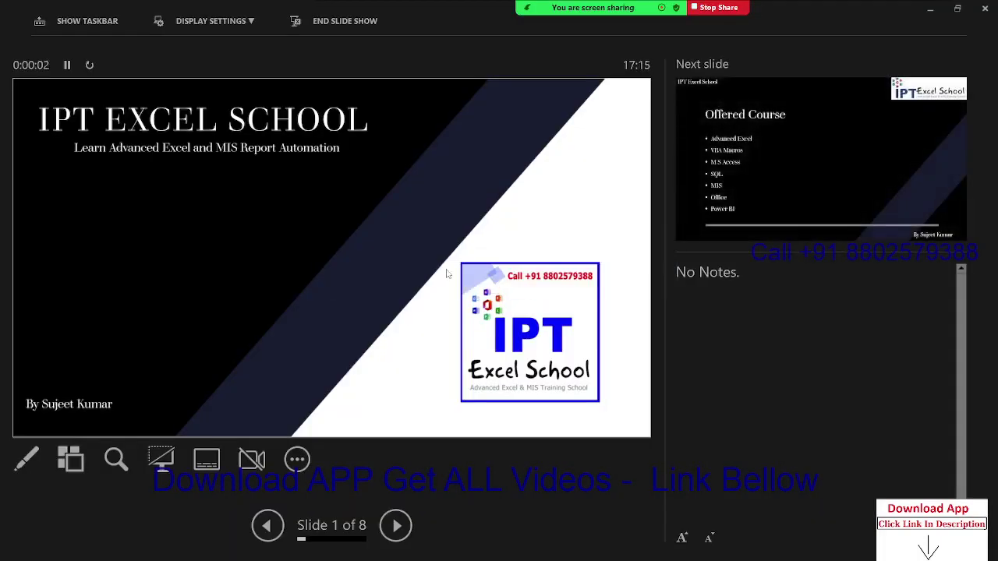
key(Right)
key(Right)
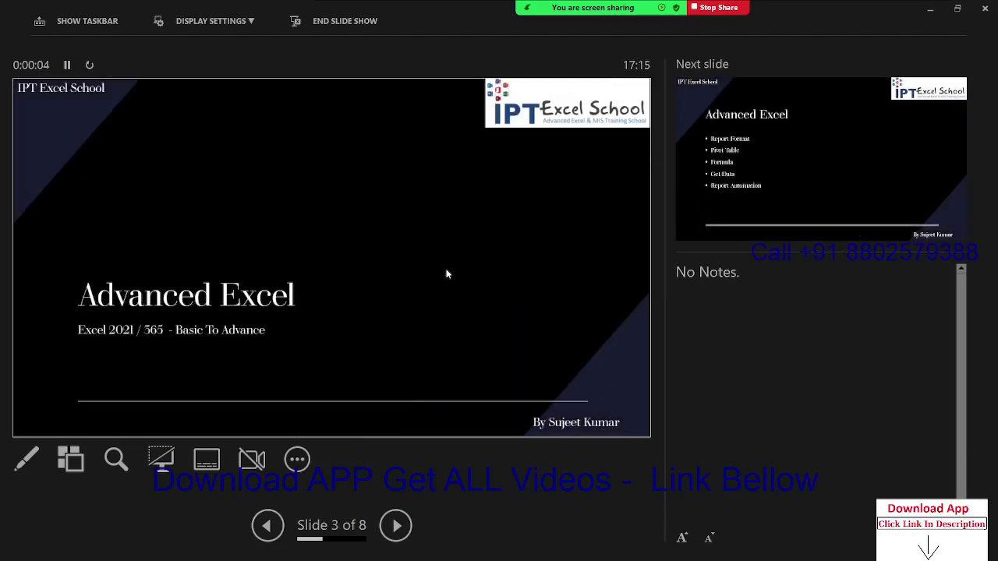
key(Right)
key(Right)
key(Escape)
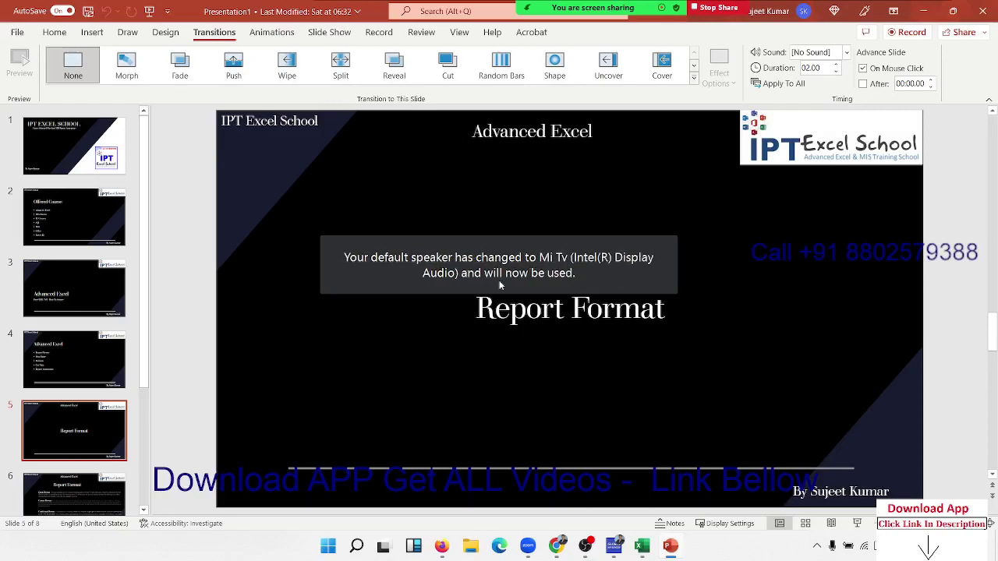
key(super+p)
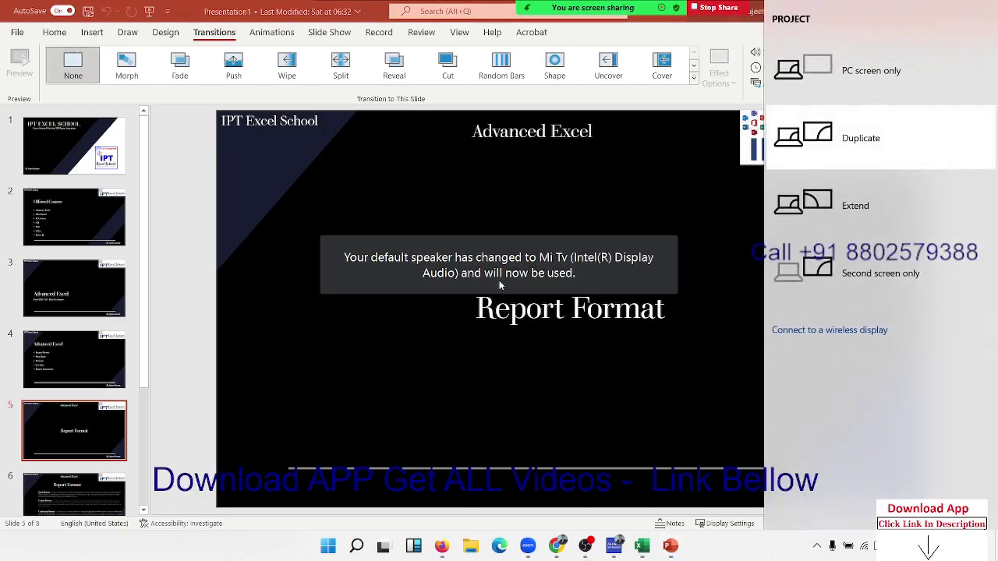
click(891, 70)
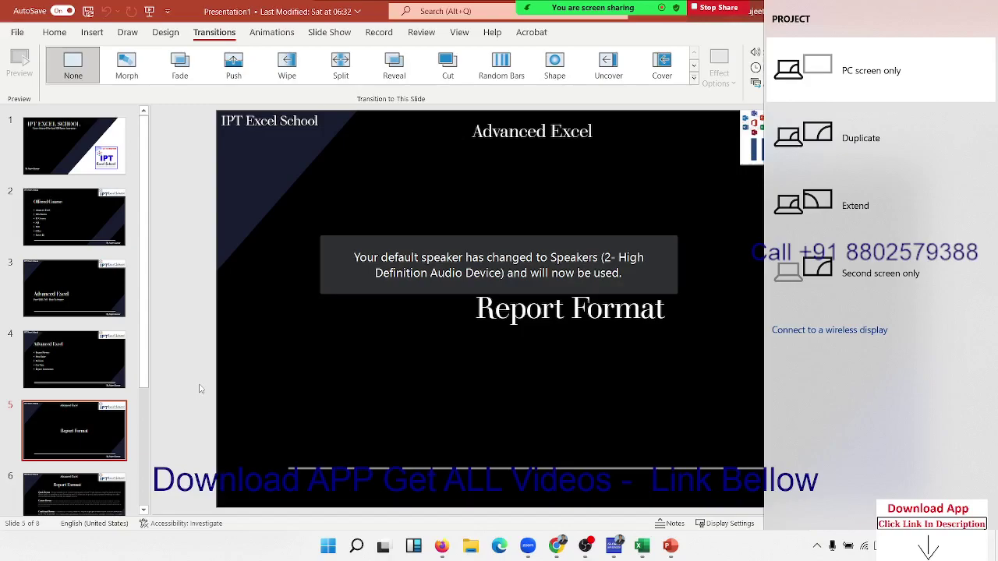
click(200, 388)
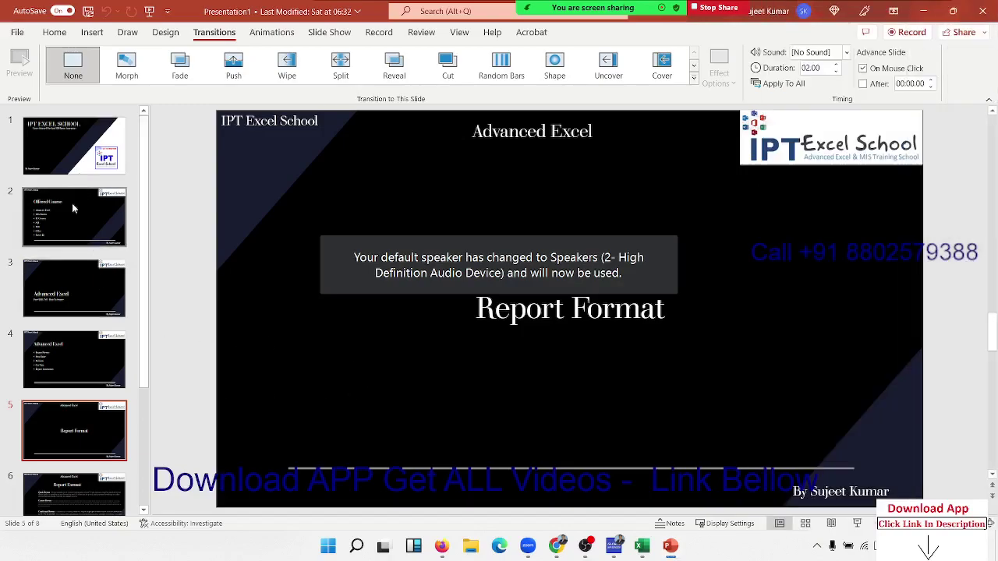
Apply a Push transition to slide 2, 'Offered Course'
click(78, 160)
click(82, 221)
click(82, 219)
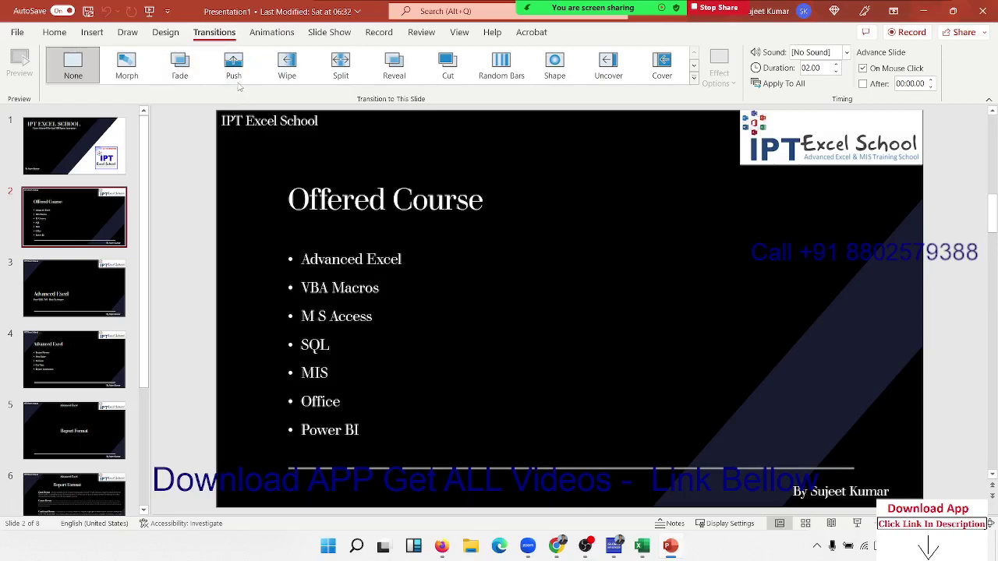
click(234, 68)
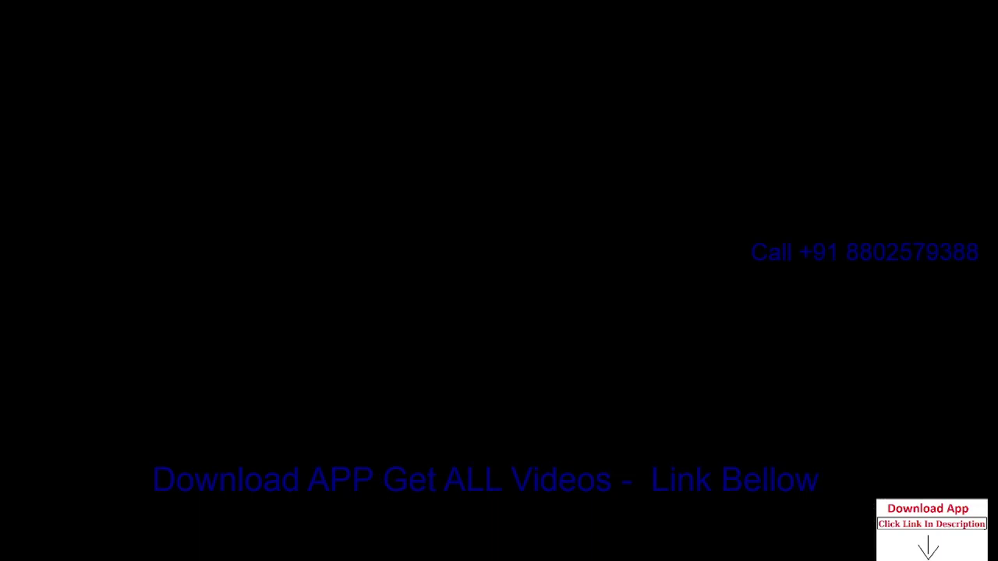
Test the Push transition by playing the slide show into Offered Course, then exit
key(alt+F5)
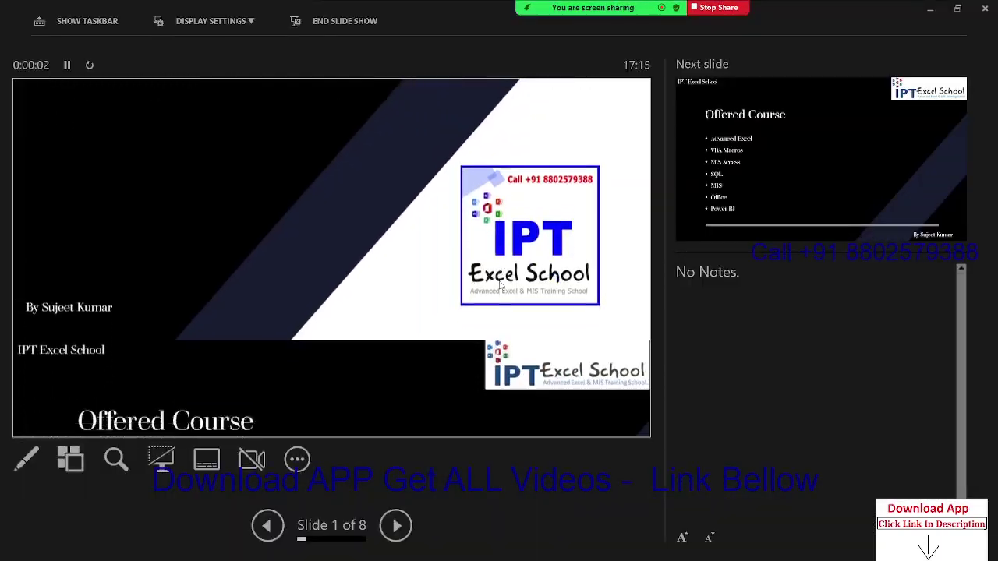
click(500, 285)
click(501, 286)
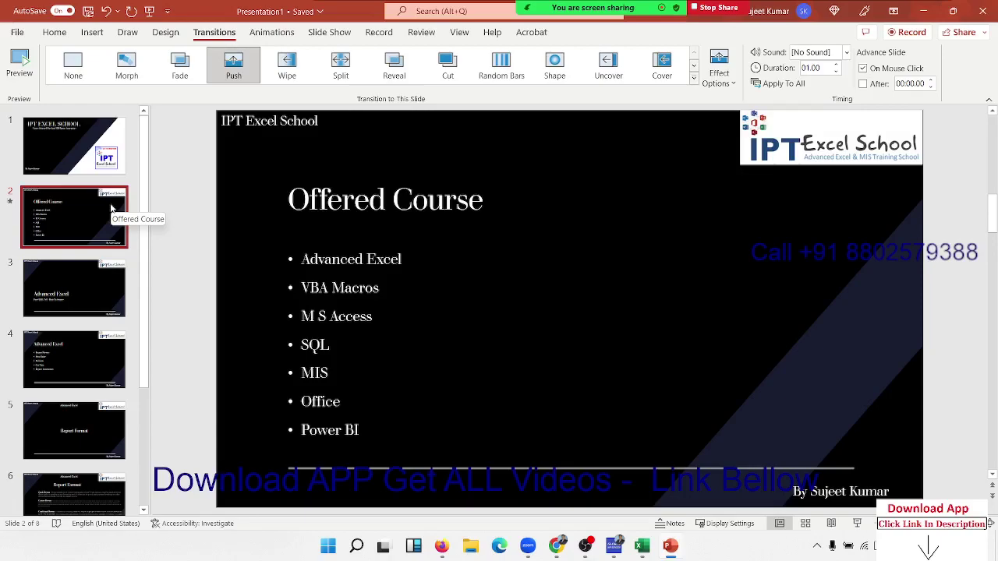
key(F5)
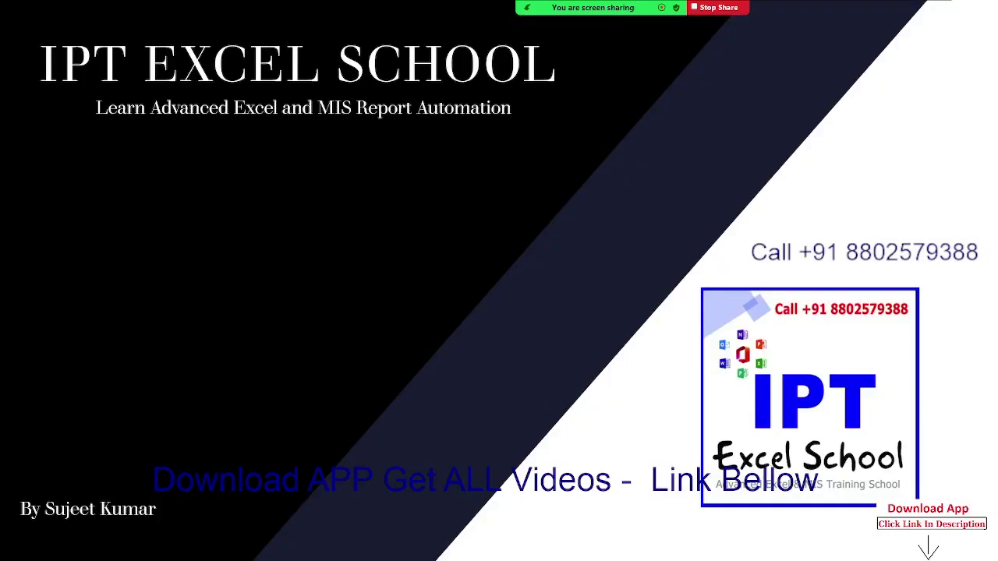
key(Right)
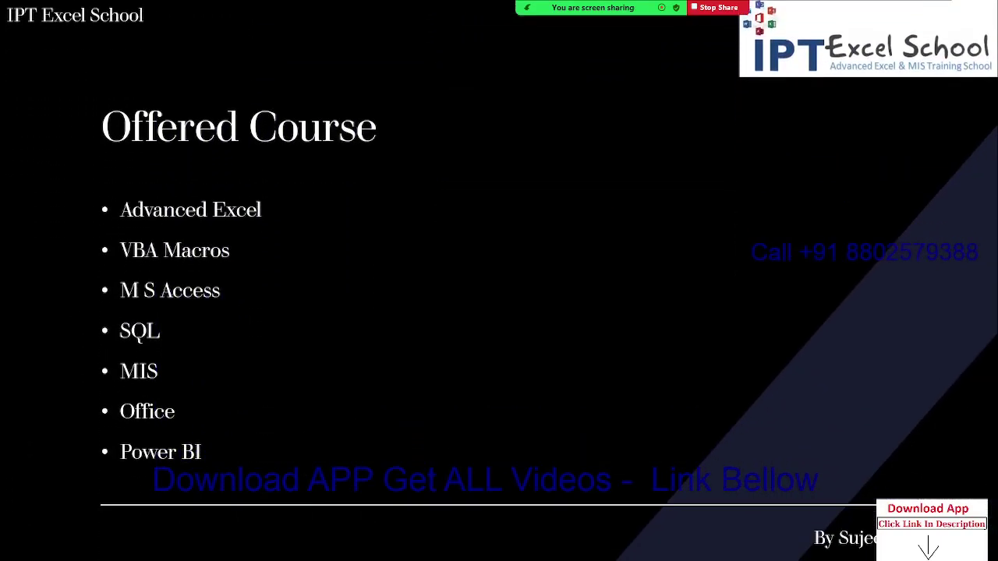
key(Escape)
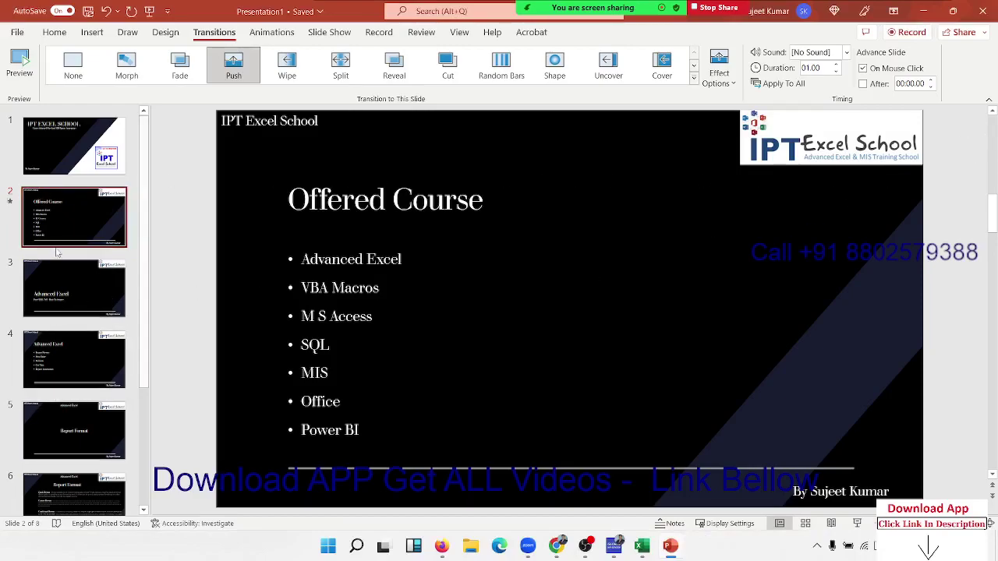
On slide 3, preview Wipe, Reveal, Cut, Random Bars, Shape and Uncover, keeping a one-second Cover transition
click(69, 283)
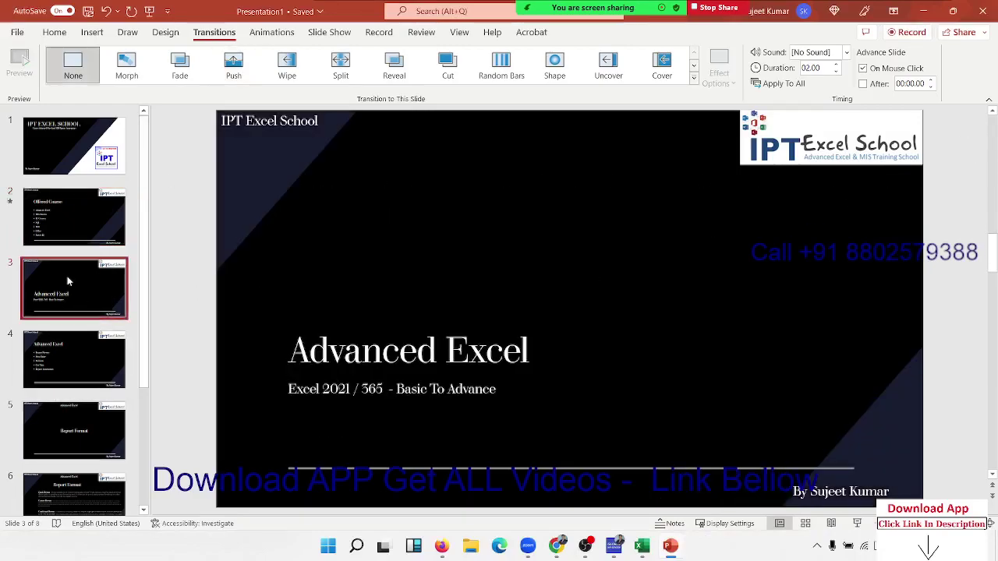
click(294, 74)
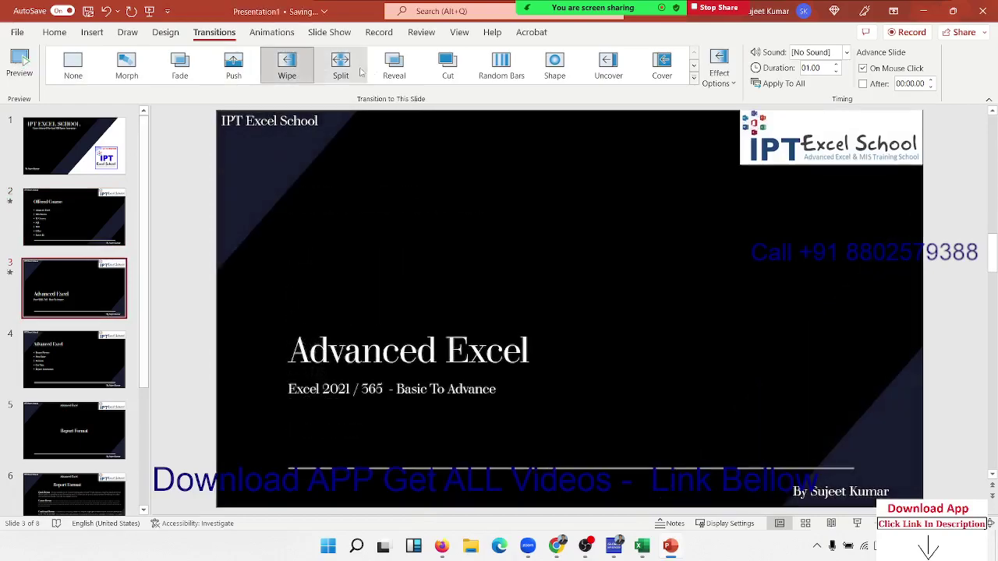
click(394, 69)
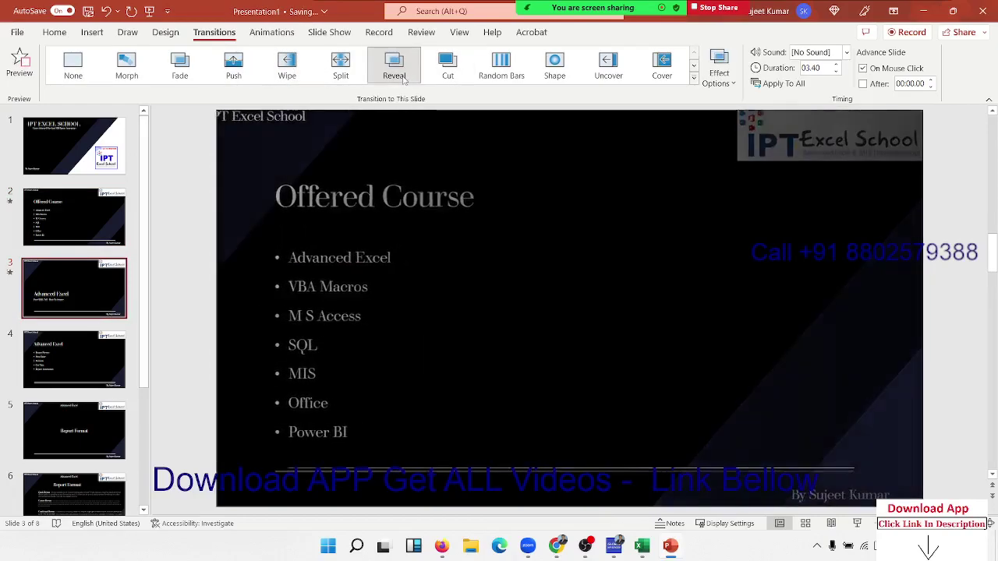
click(448, 78)
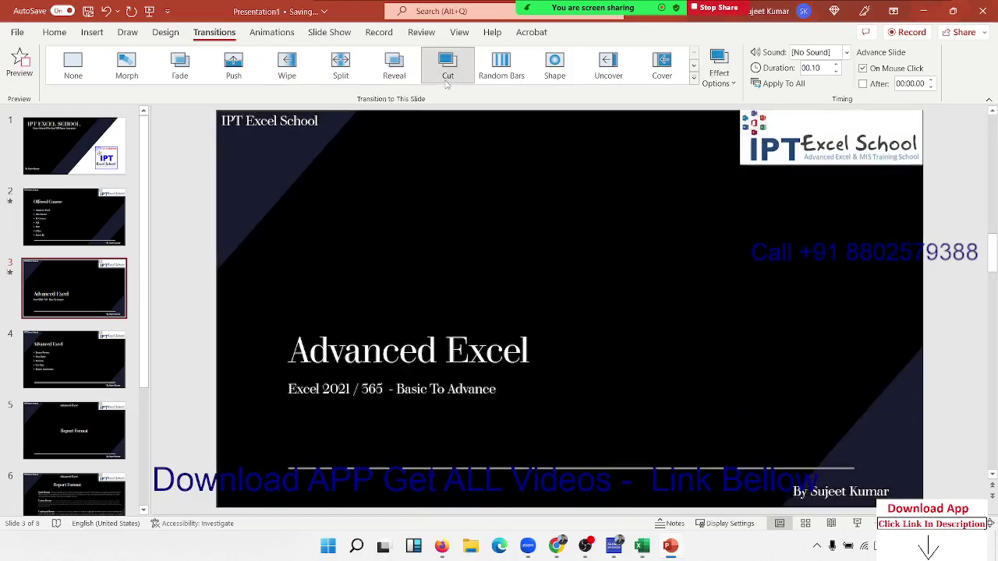
click(503, 70)
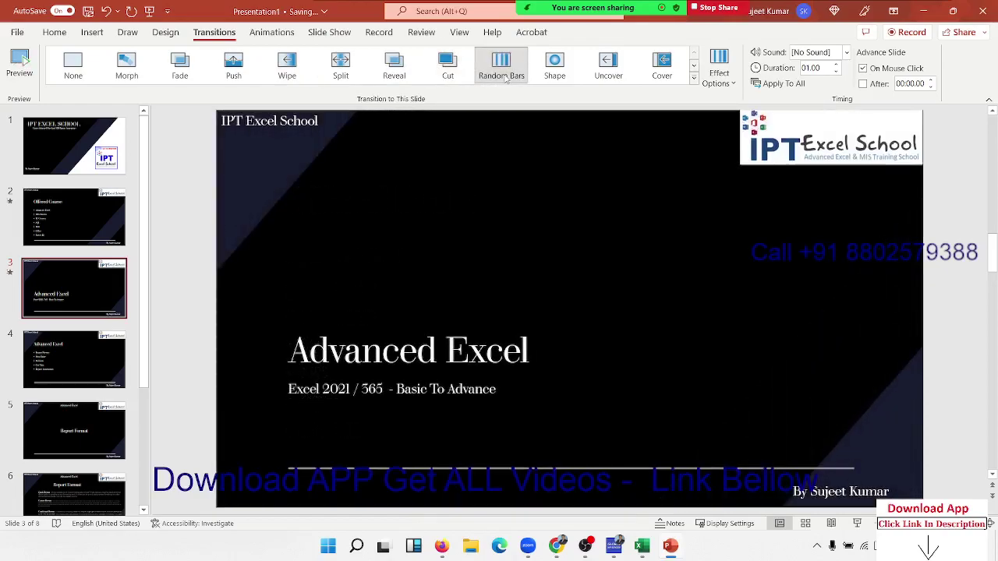
click(553, 67)
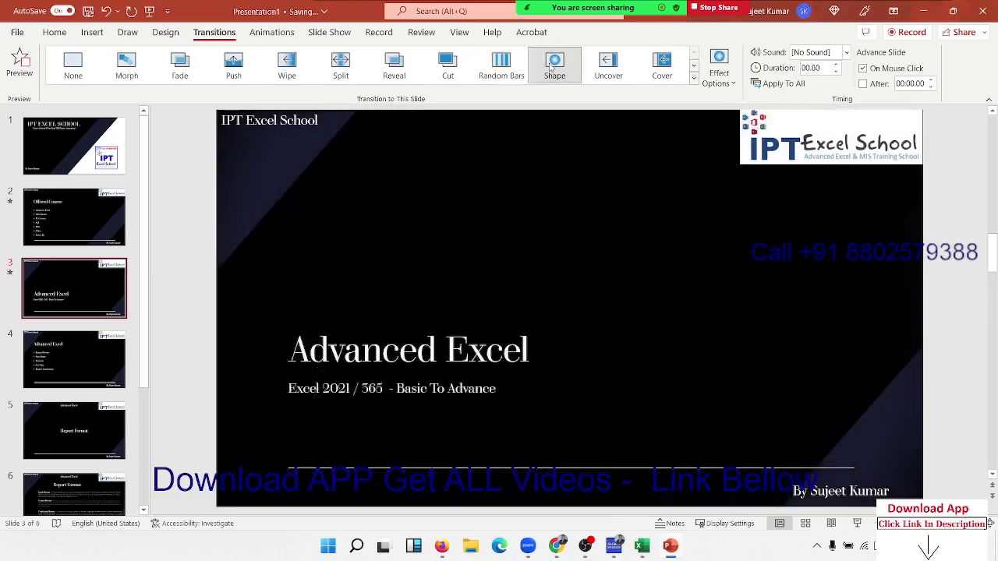
click(607, 72)
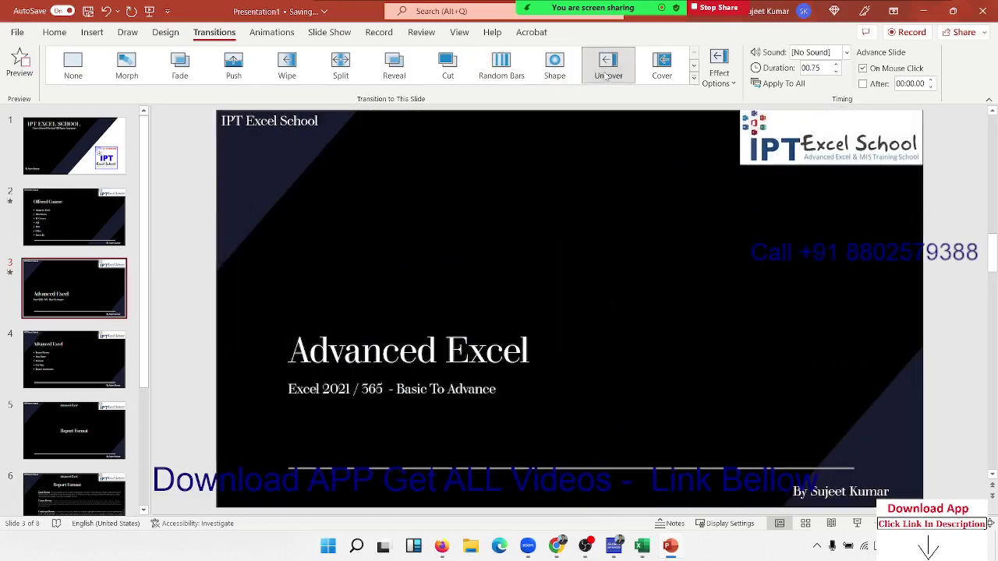
click(662, 67)
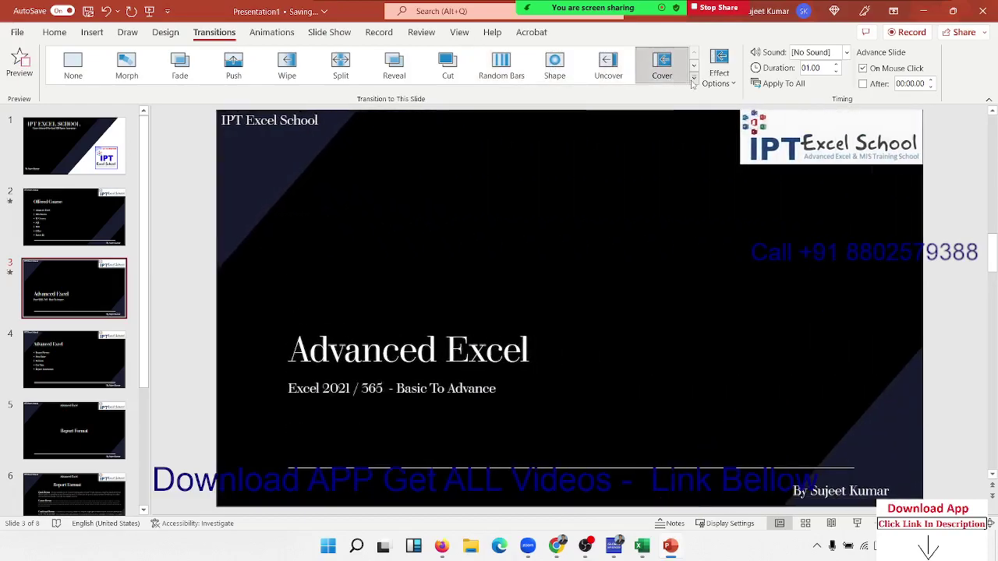
click(692, 81)
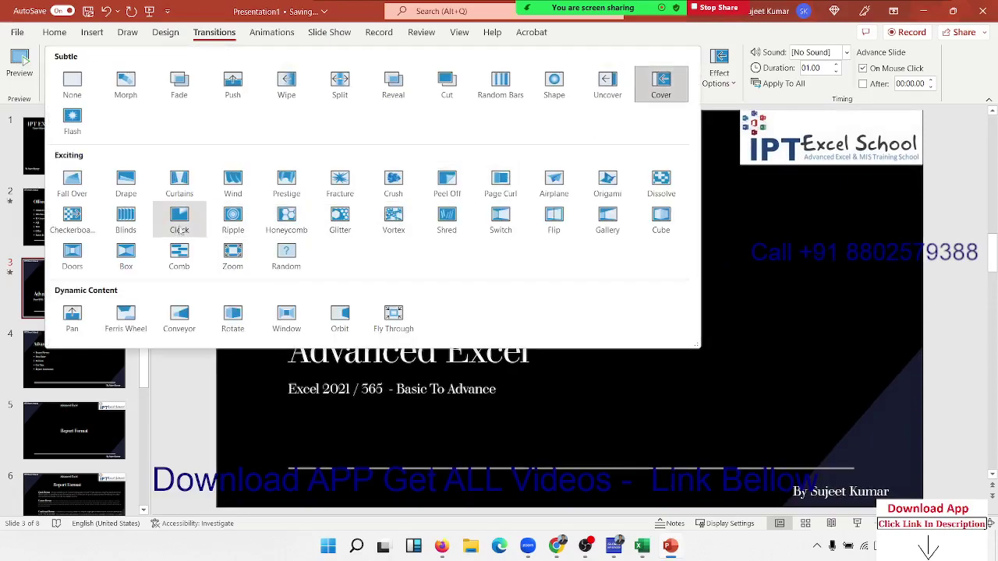
Try Clock, Fly Through, Zoom and Box transitions on the Advanced Excel slide
click(186, 228)
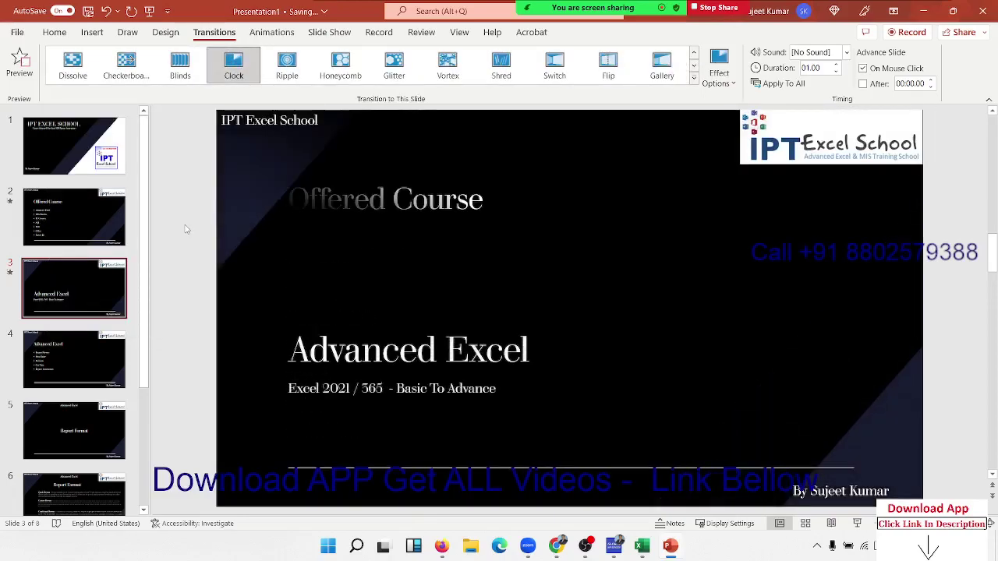
click(693, 78)
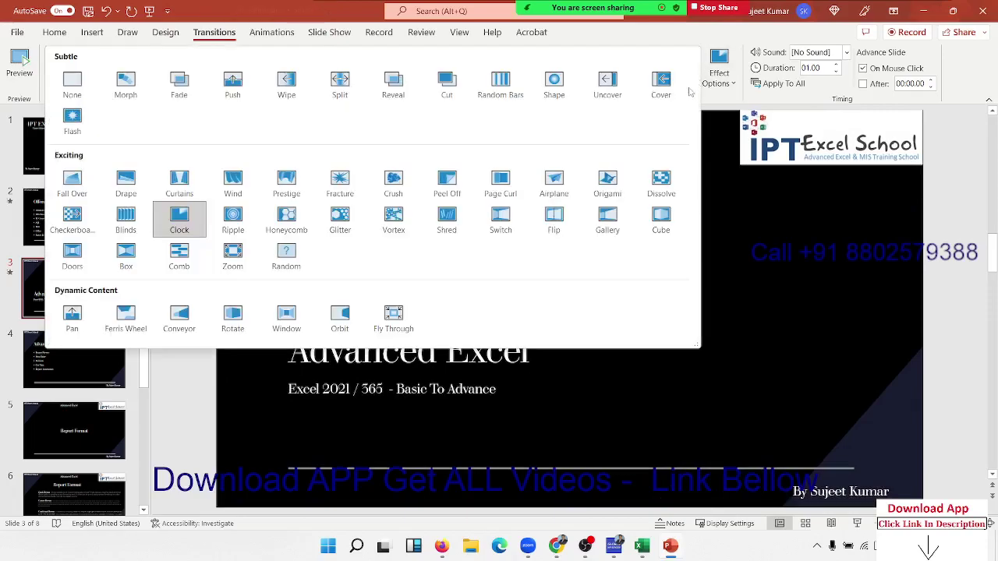
click(394, 311)
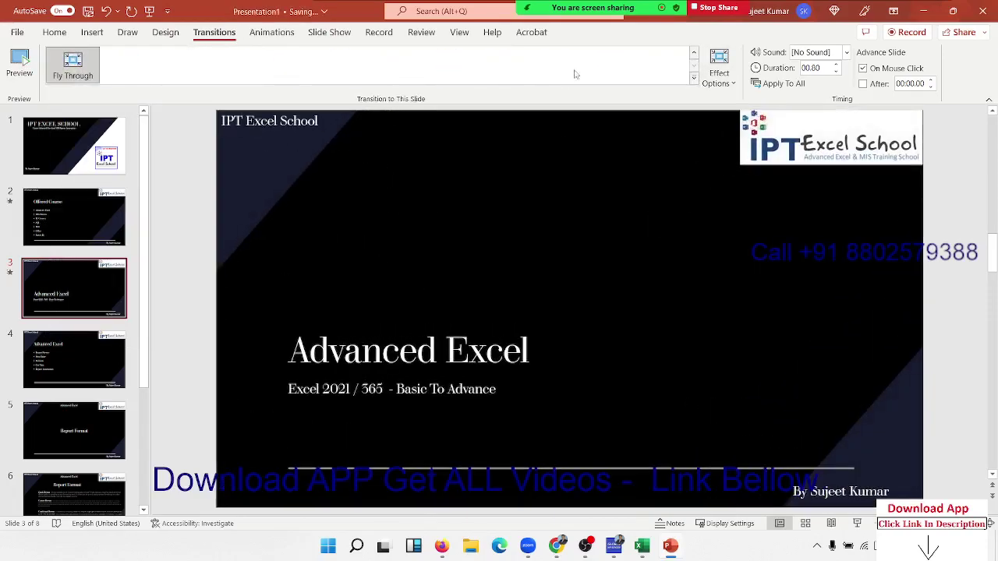
click(694, 78)
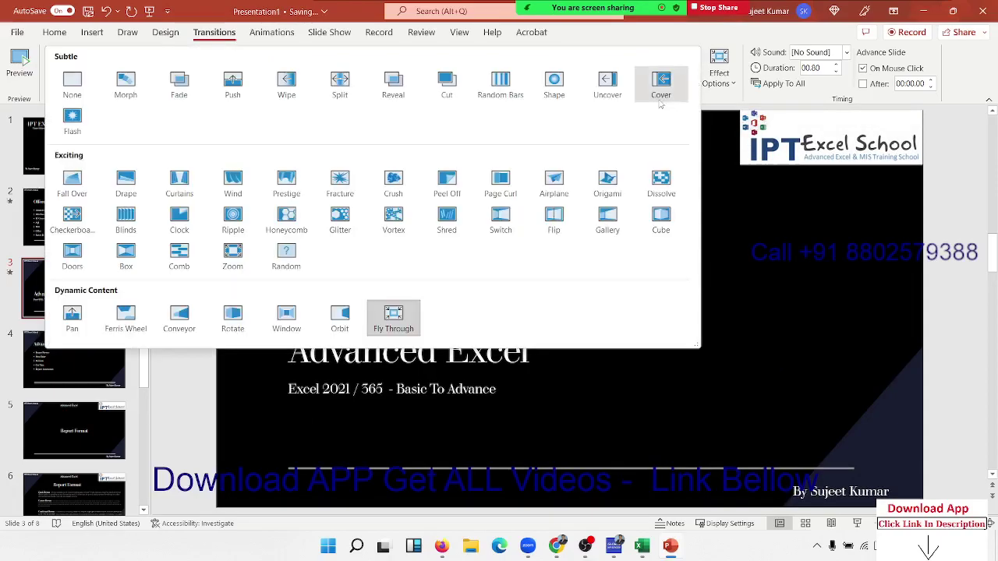
click(233, 257)
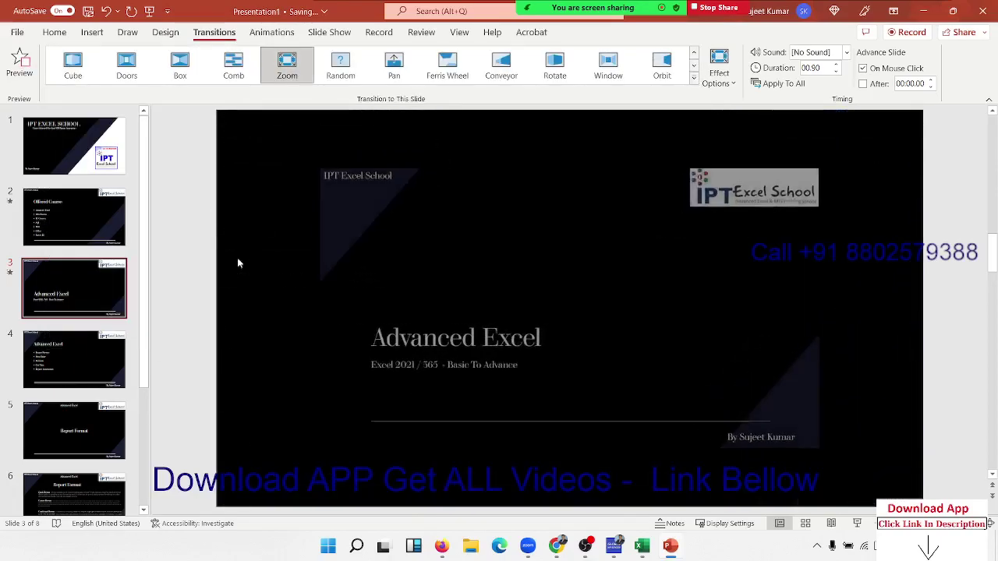
click(693, 77)
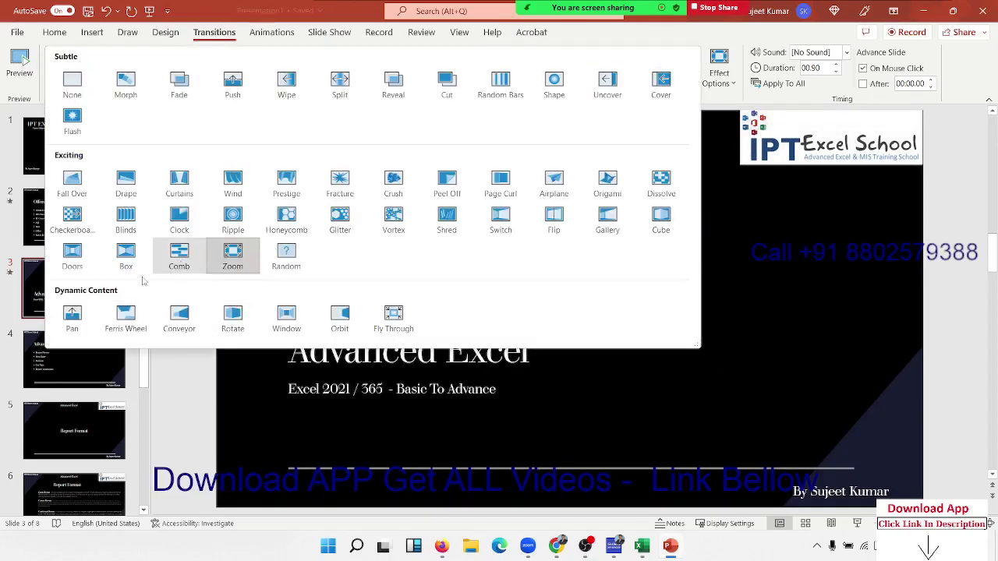
click(134, 262)
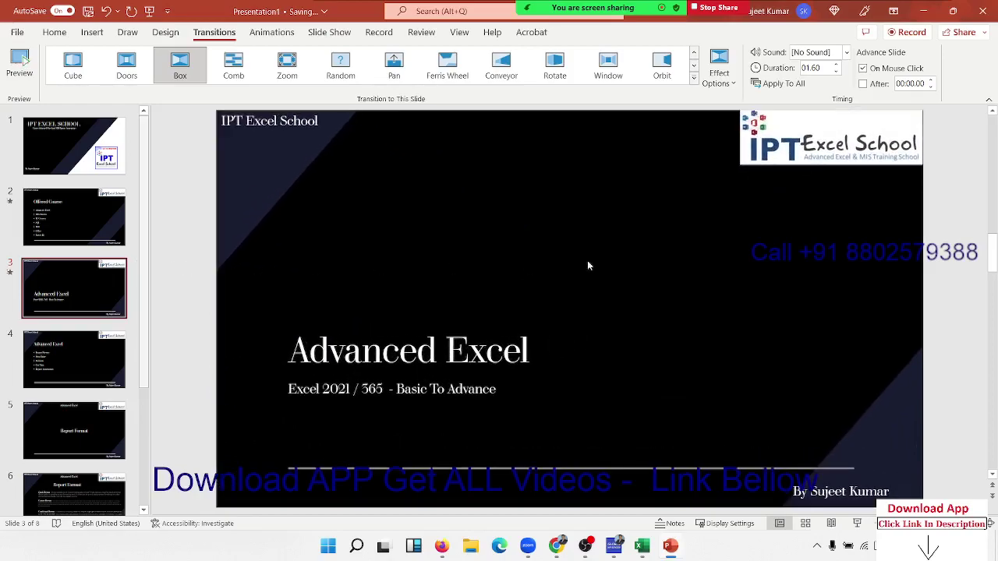
Compare Doors with Rotate, then apply the 01.40-second Doors transition to all slides
click(693, 78)
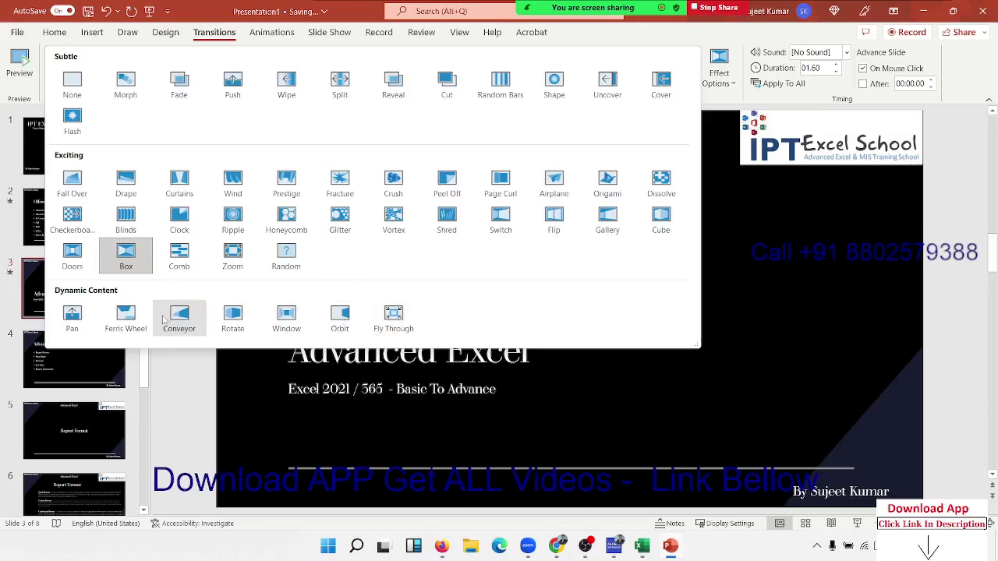
click(72, 257)
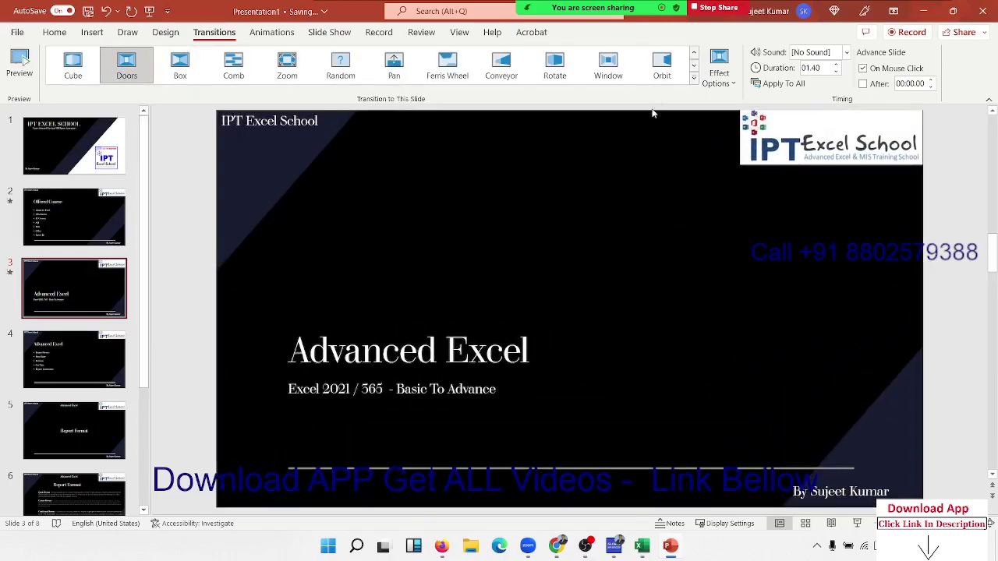
click(693, 81)
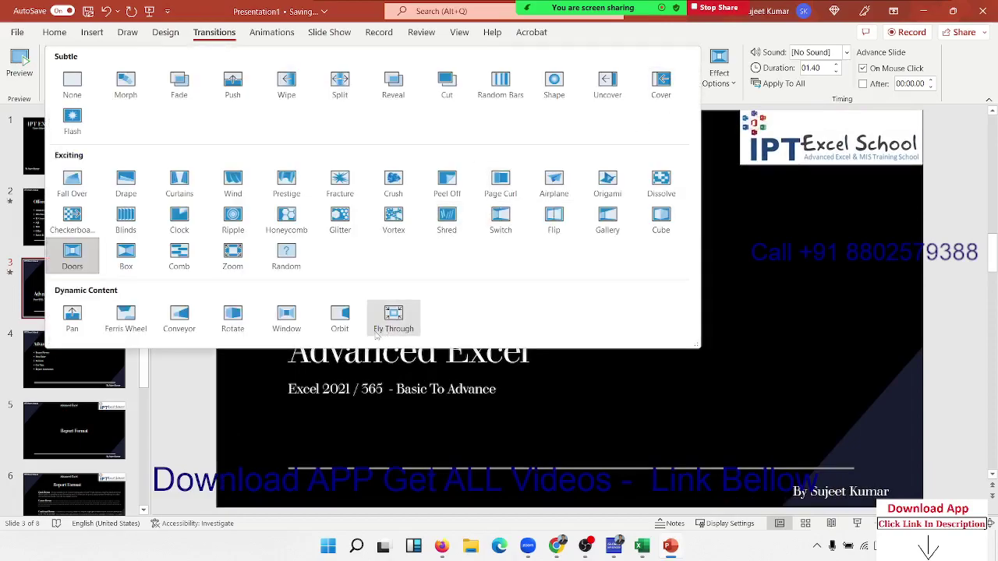
click(233, 320)
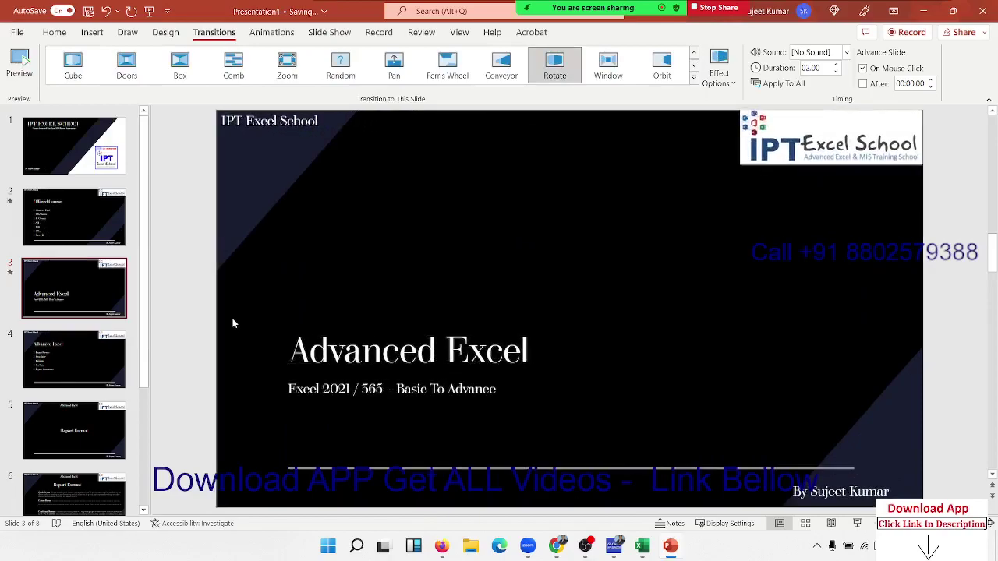
click(694, 81)
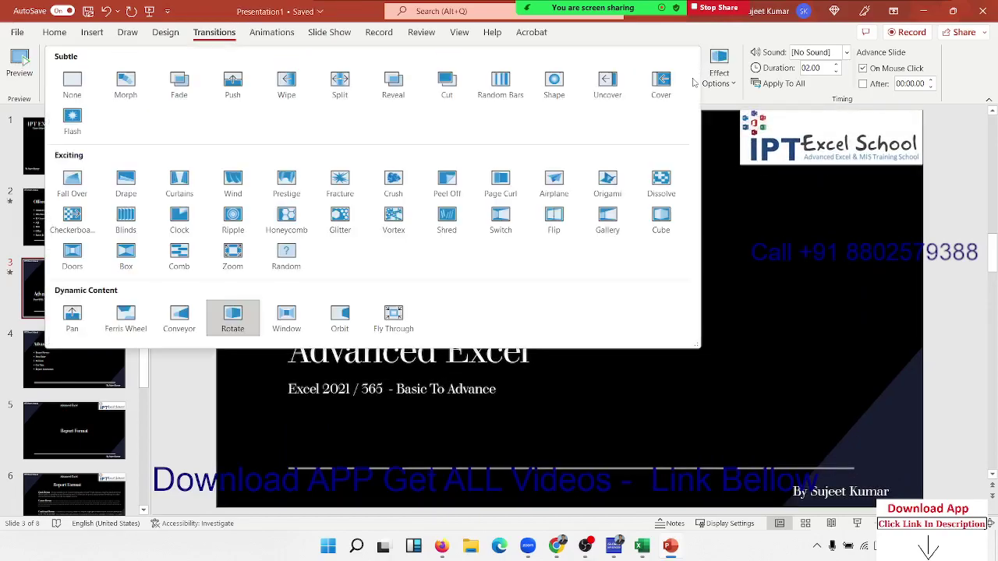
click(79, 261)
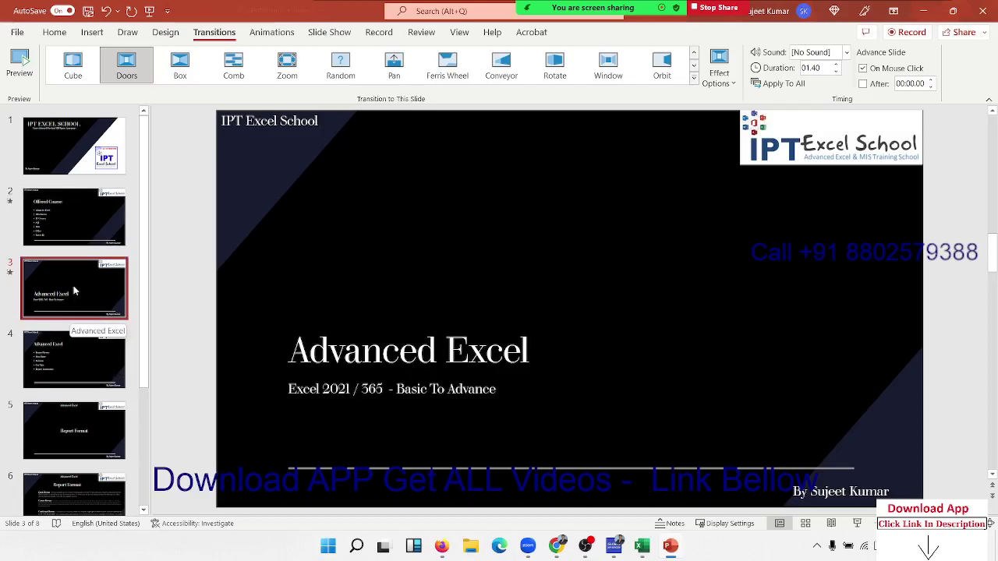
click(787, 84)
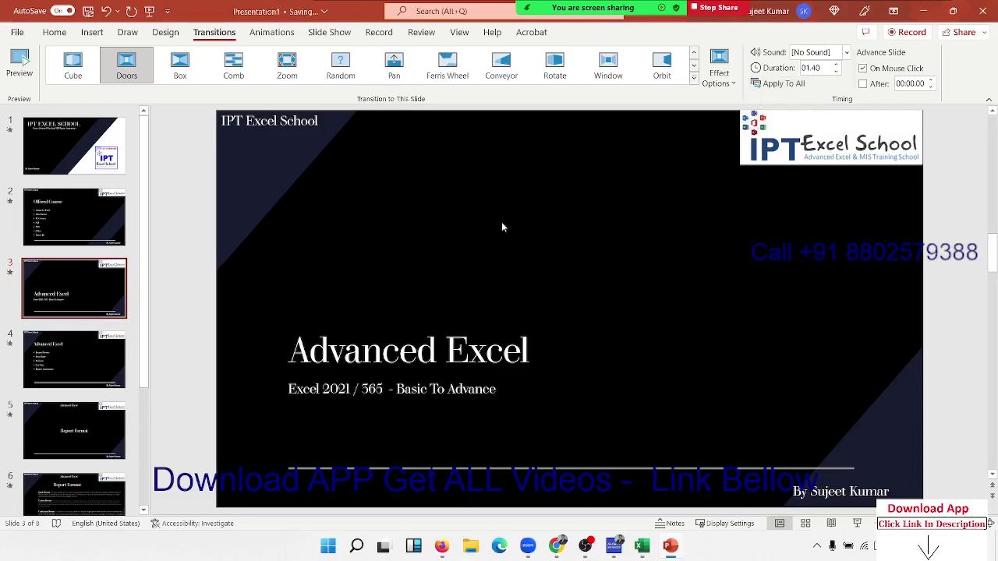
Play the slide show from slide 1 past the final Pivot Table slide and exit
key(F5)
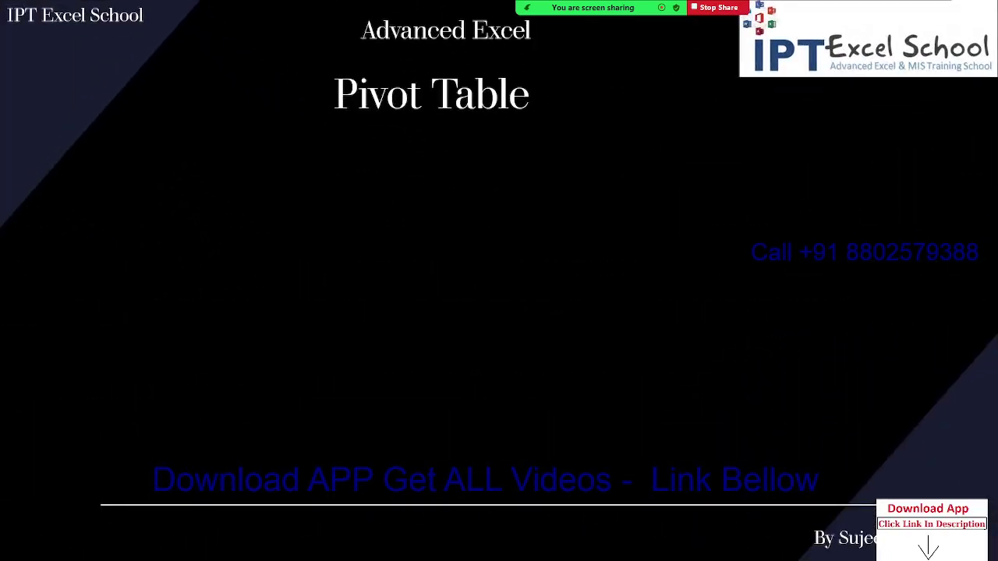
key(Right)
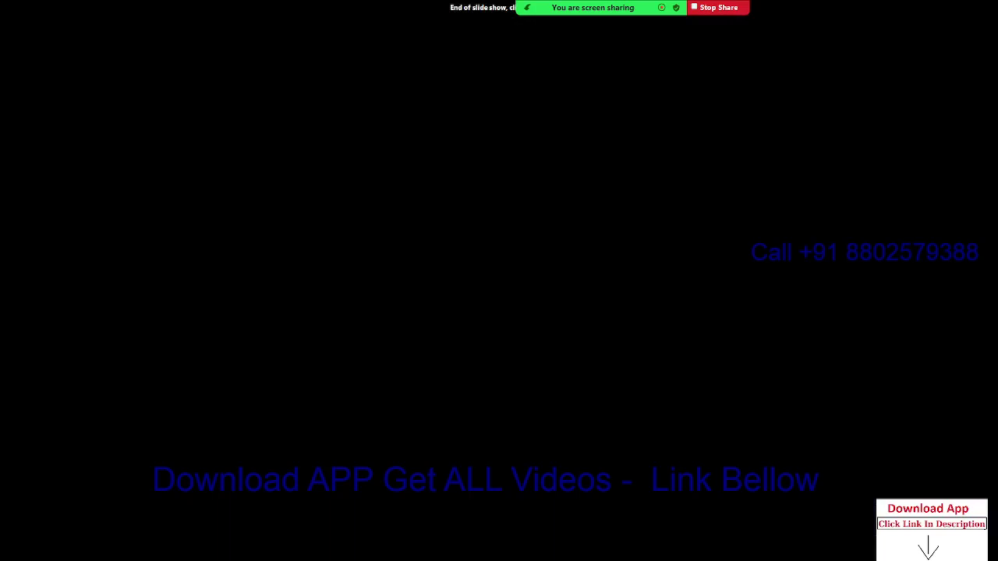
key(Right)
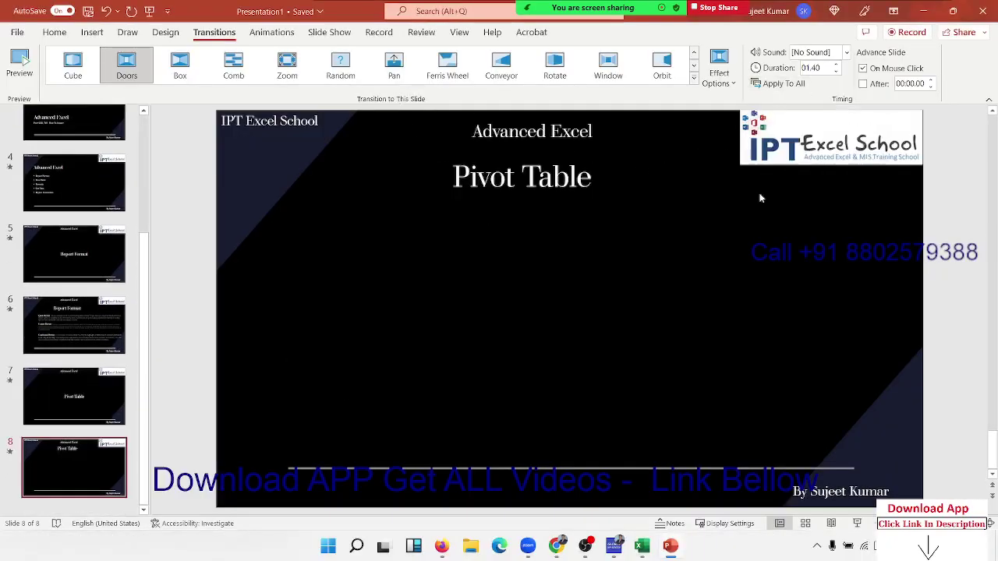
Try the Doors transition on the Pivot Table slide with horizontal and other direction variants
click(693, 78)
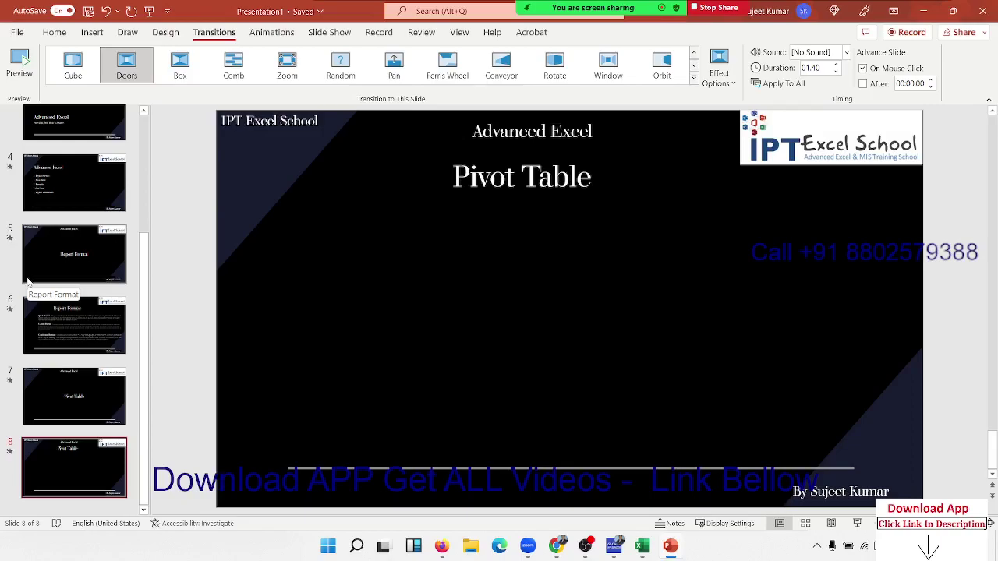
click(731, 84)
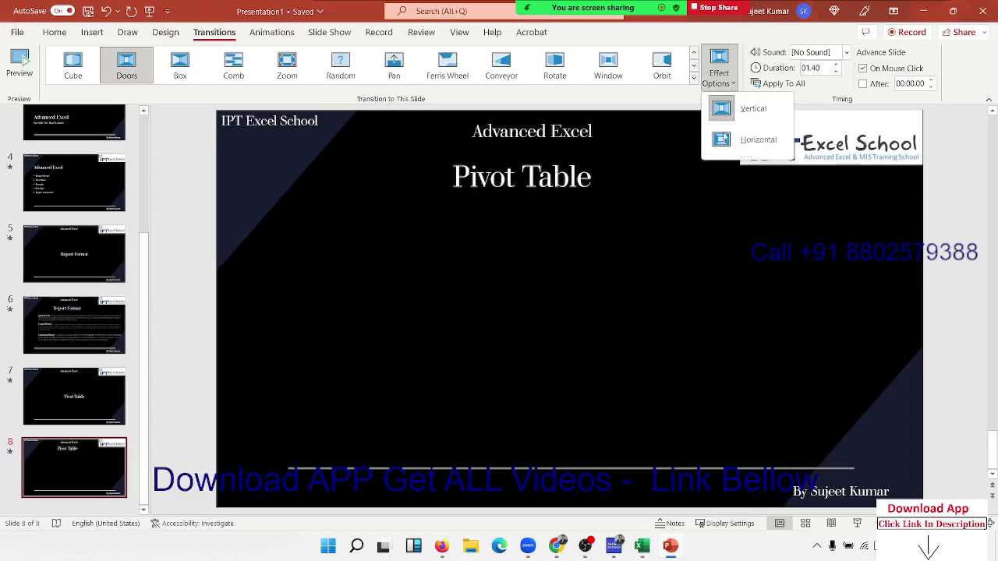
click(725, 139)
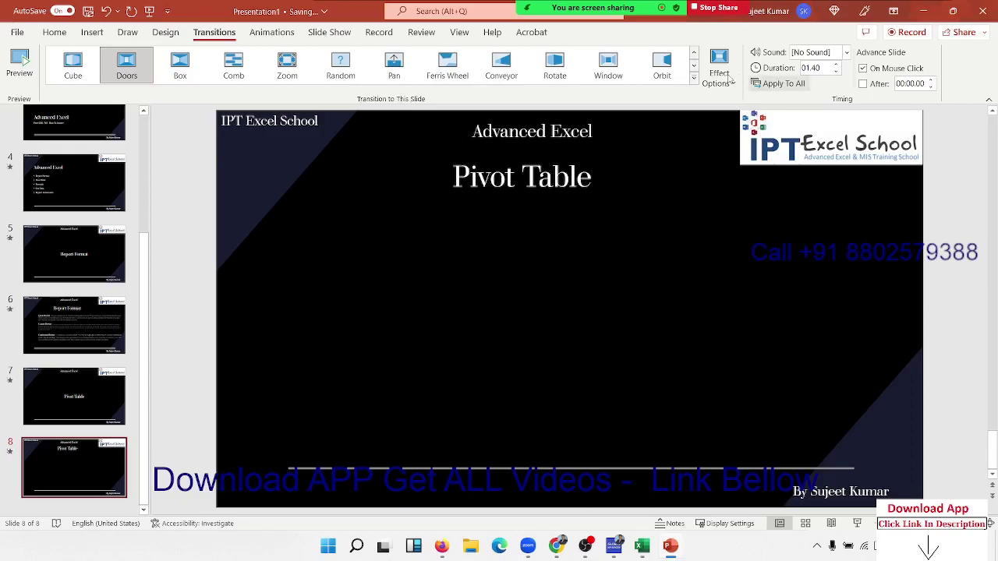
click(729, 78)
click(721, 107)
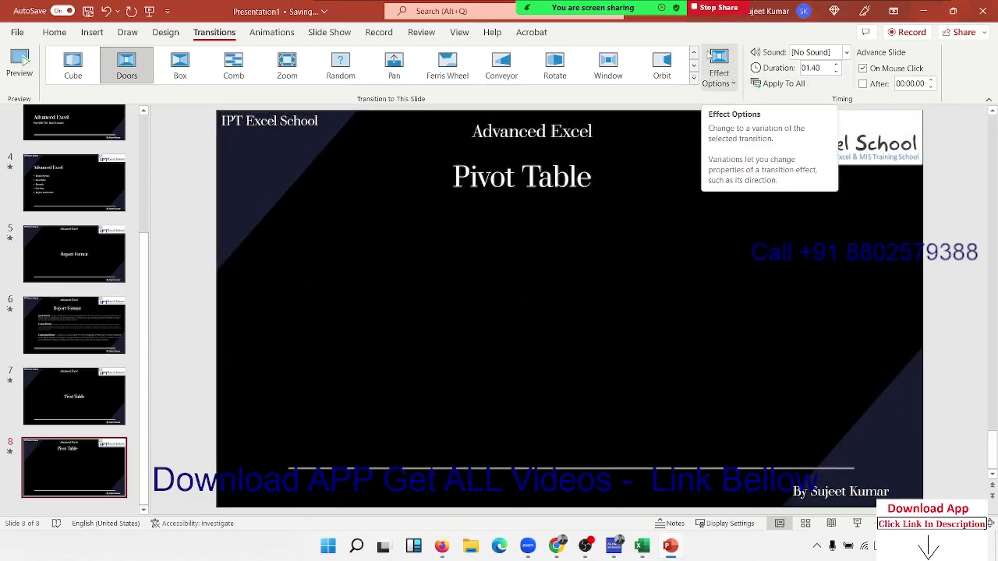
Try Cube and Zoom and Rotate, then settle on a Pan transition lasting 01.30
click(76, 63)
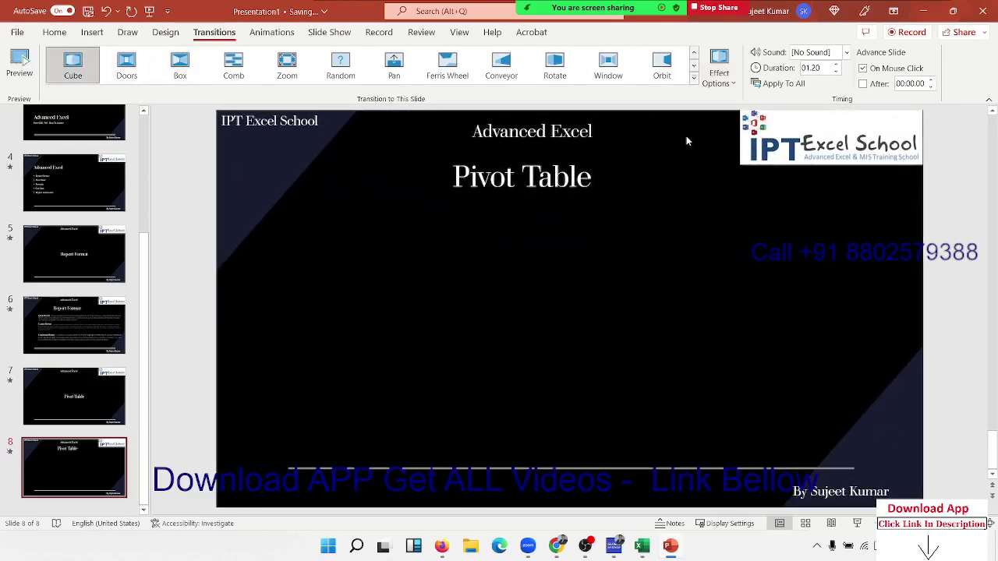
click(720, 86)
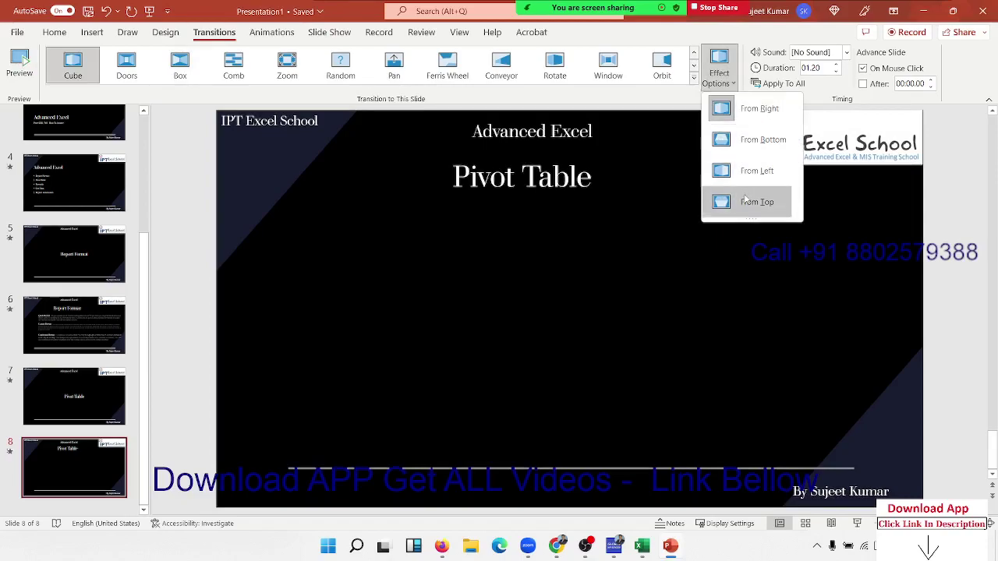
click(285, 66)
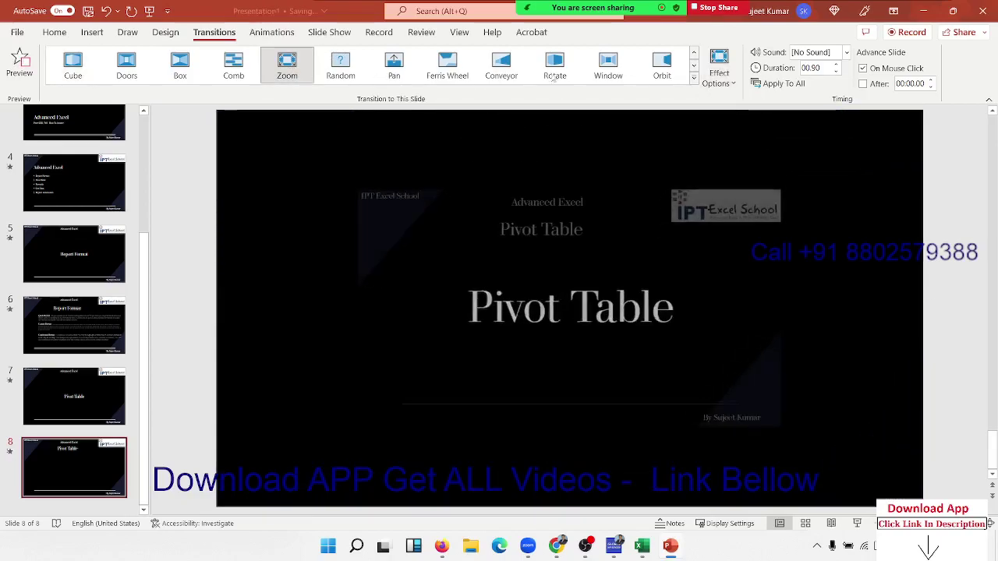
click(721, 78)
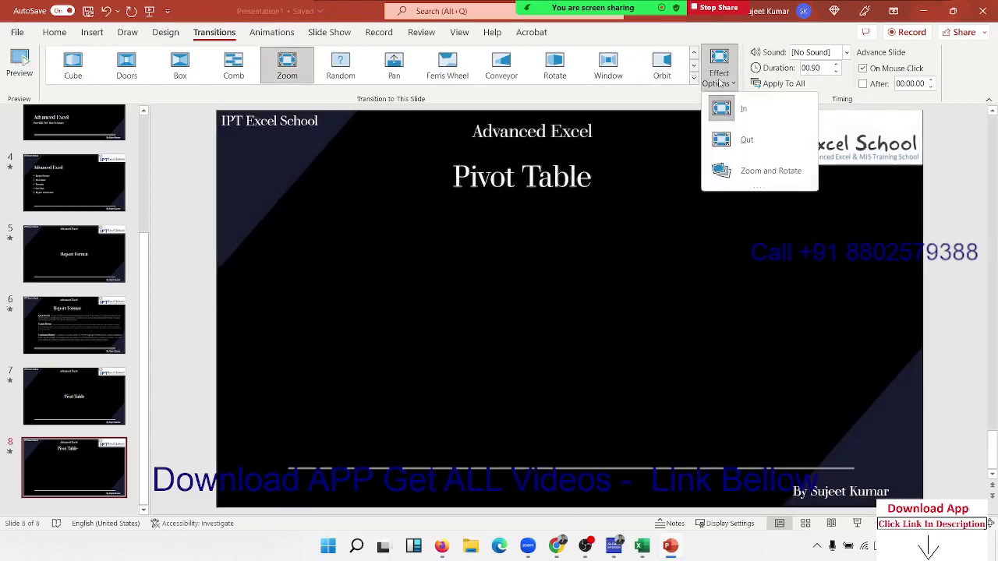
click(724, 169)
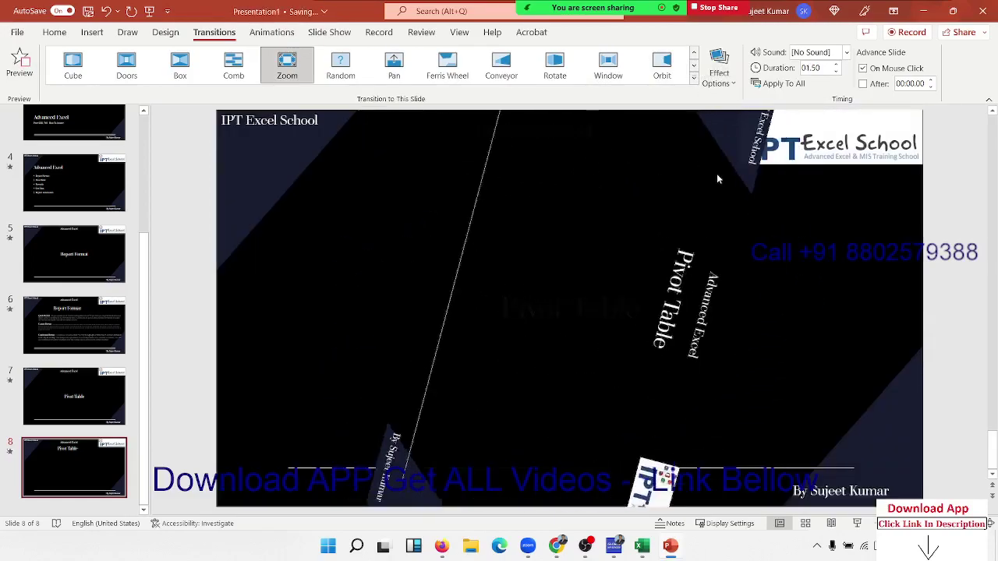
click(416, 64)
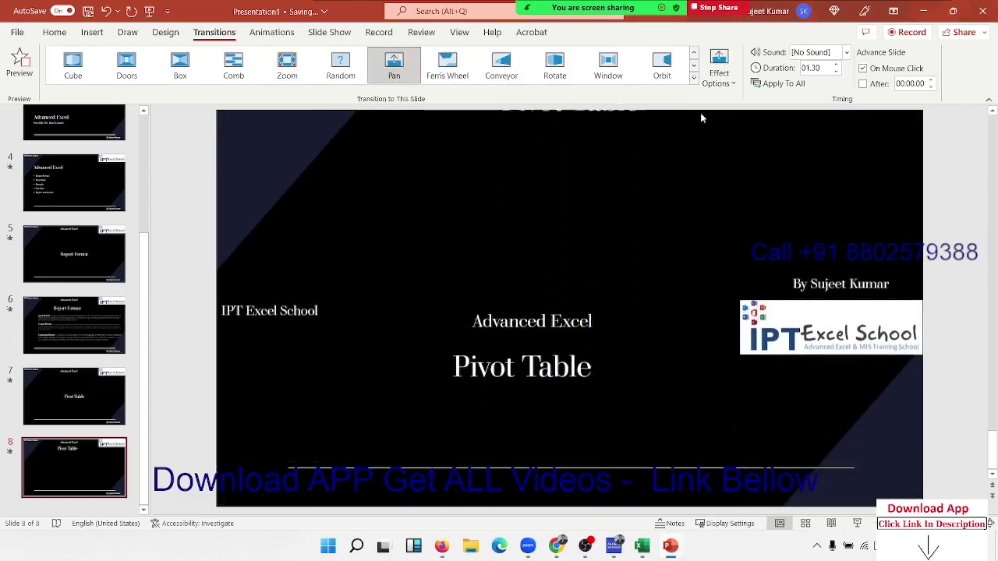
click(719, 78)
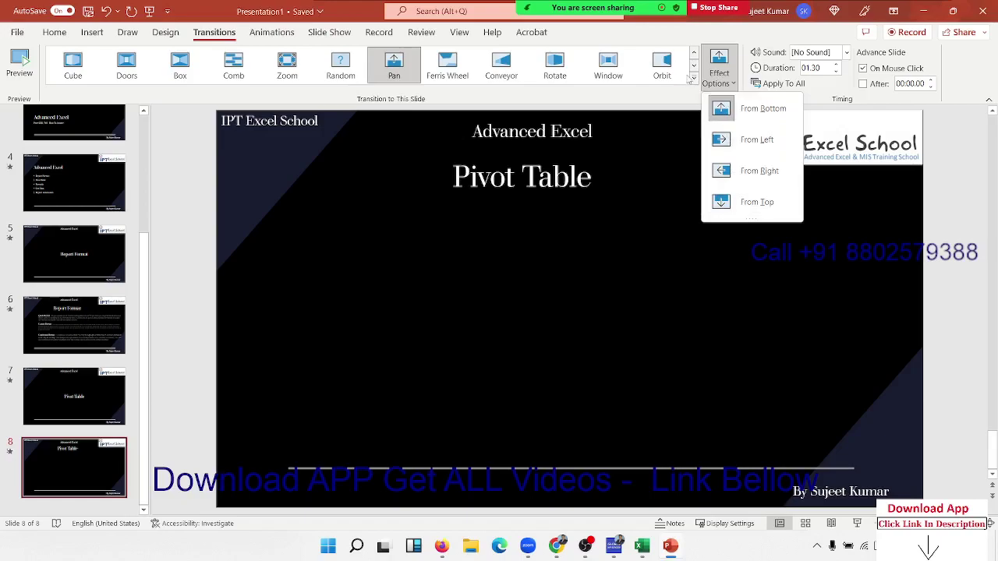
click(693, 81)
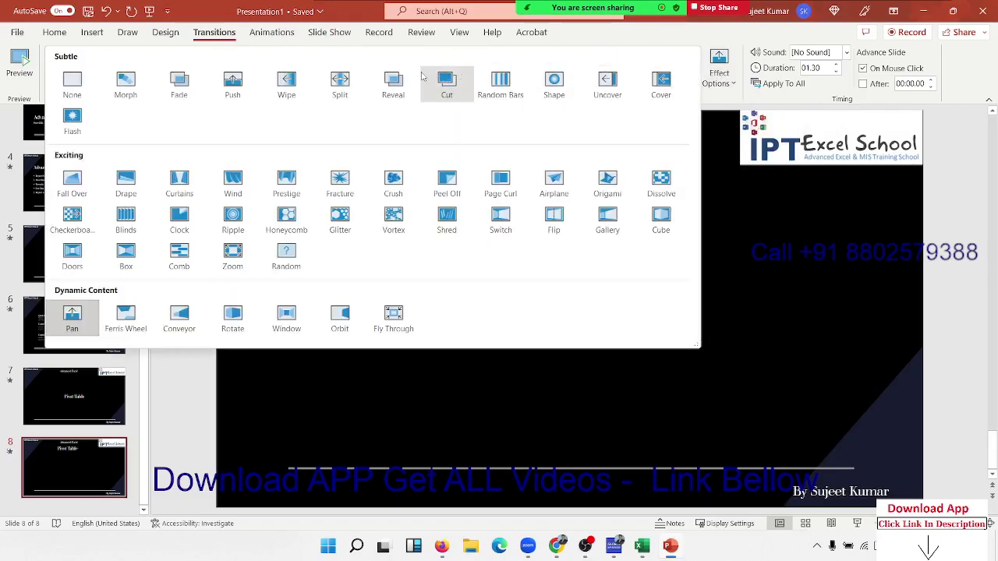
Try a horizontal-out Split transition, then Reveal and Random Bars on the Pivot Table slide
click(352, 79)
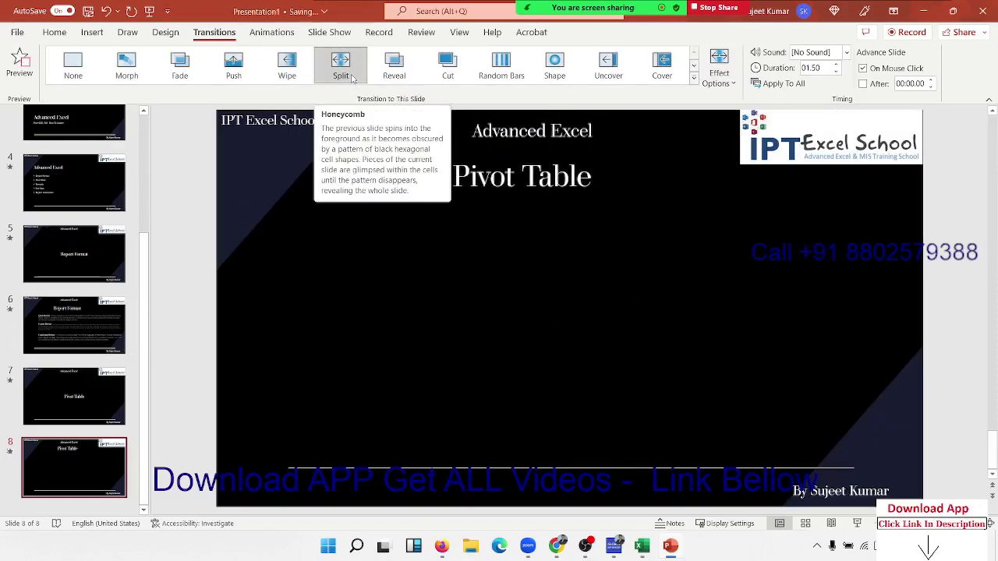
click(721, 75)
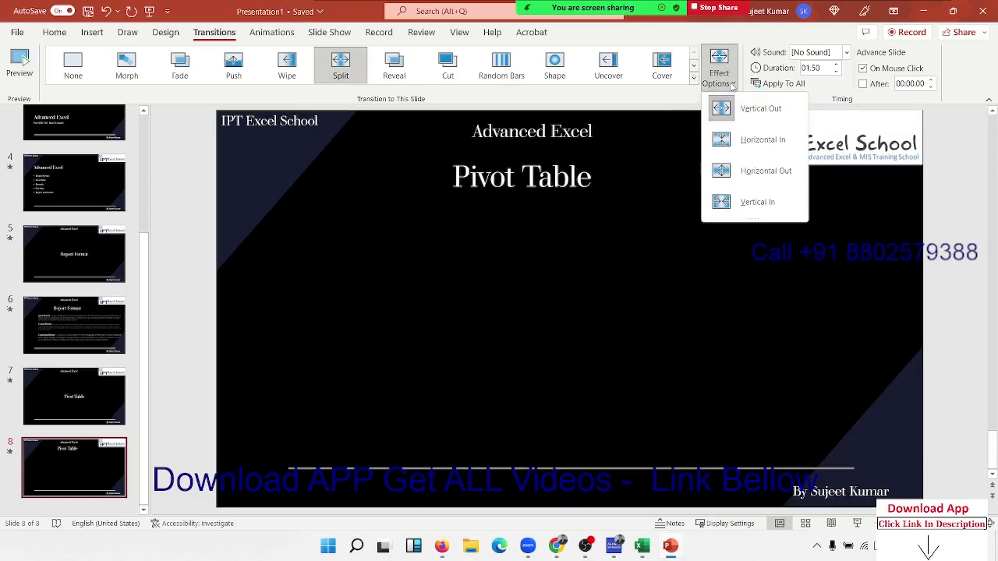
click(733, 171)
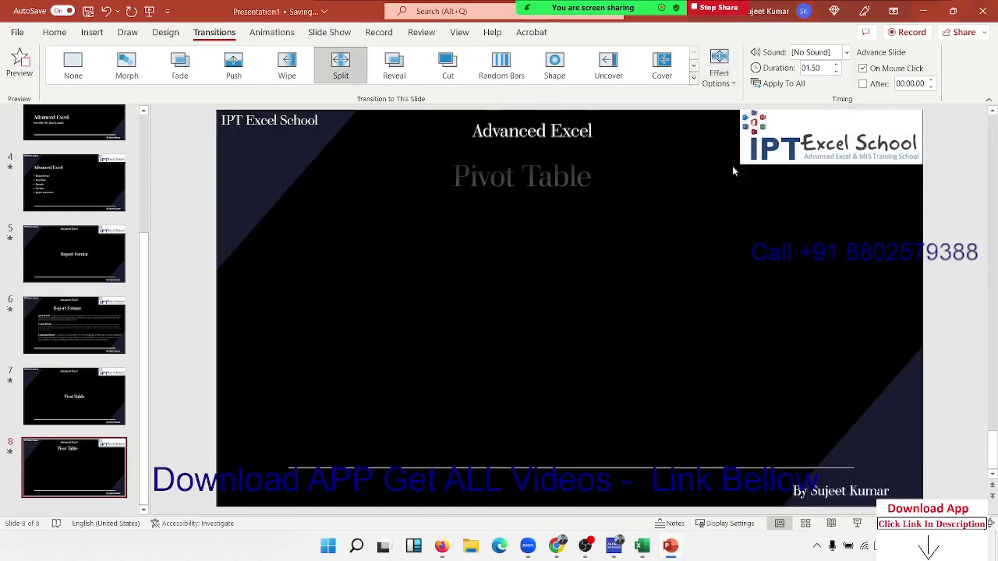
click(393, 81)
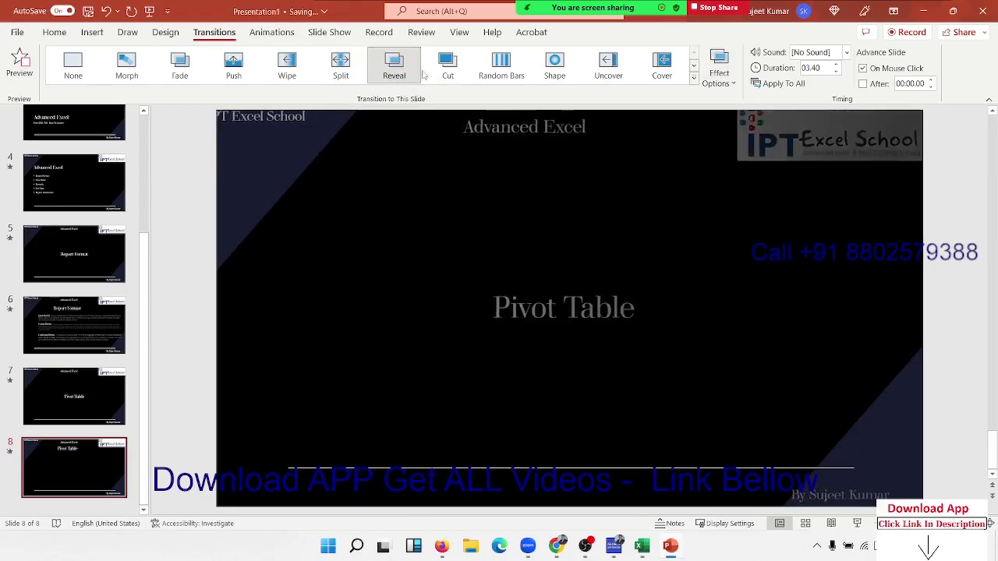
click(501, 78)
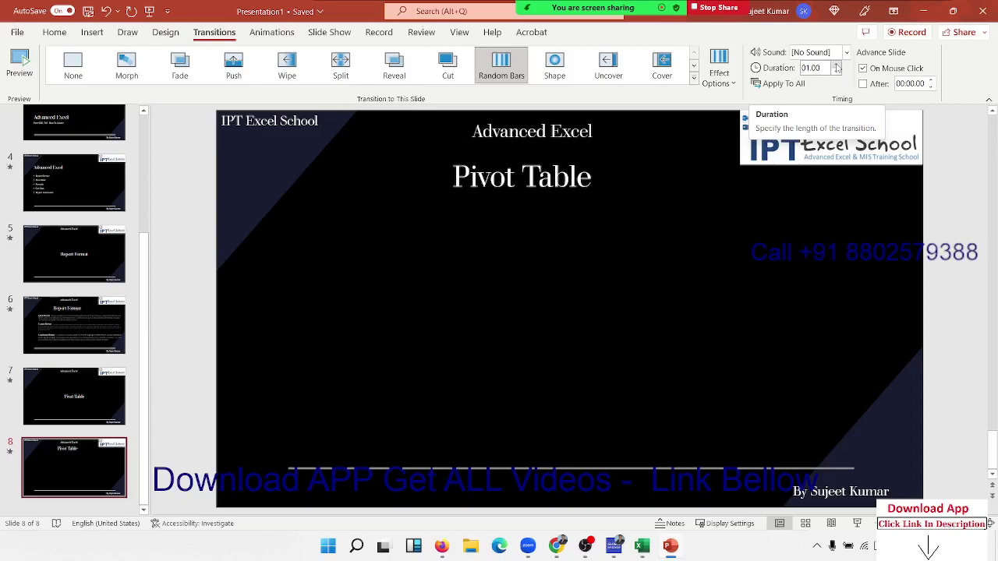
Apply the Window transition and lengthen its duration to 03.75 seconds
click(693, 77)
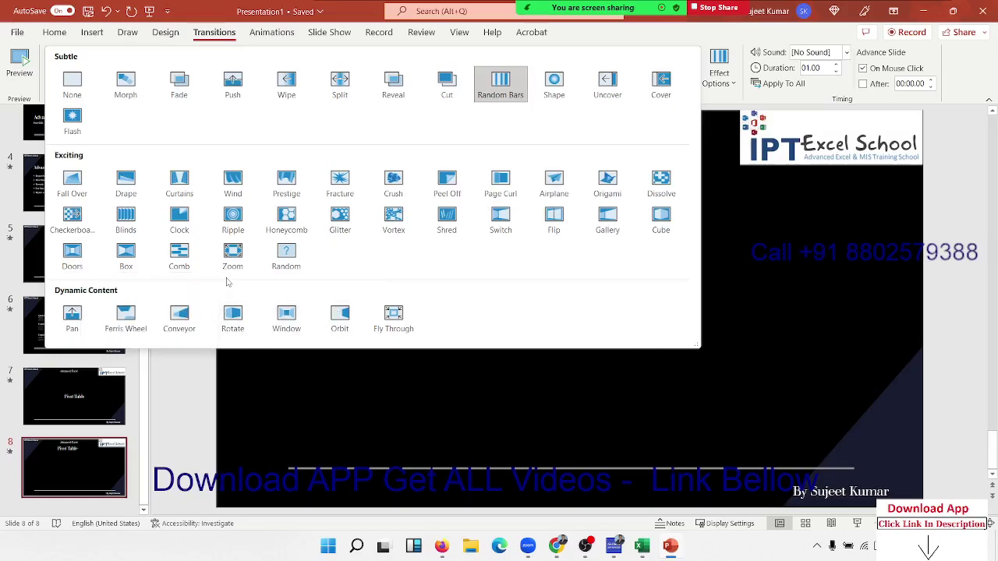
click(296, 329)
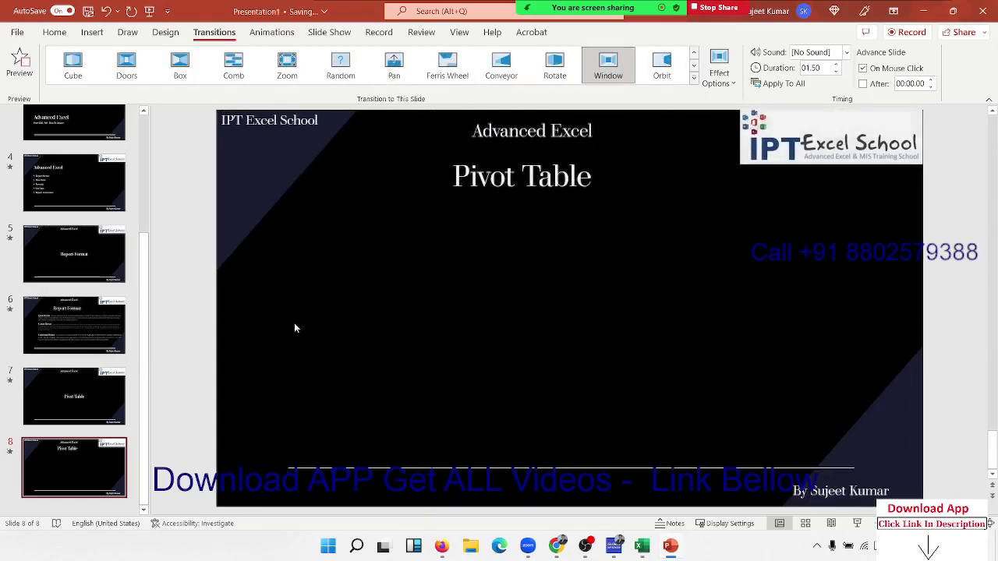
click(721, 78)
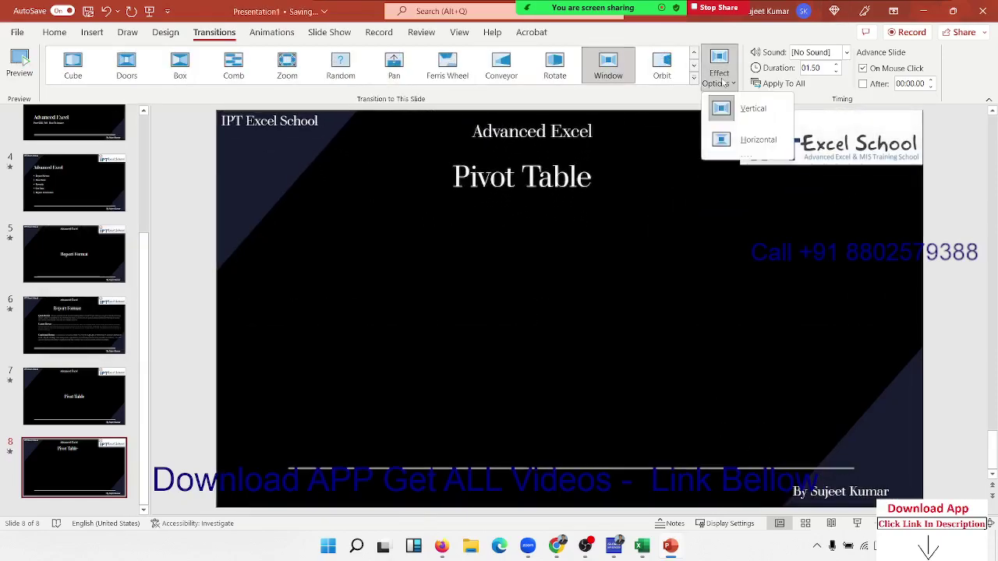
click(723, 81)
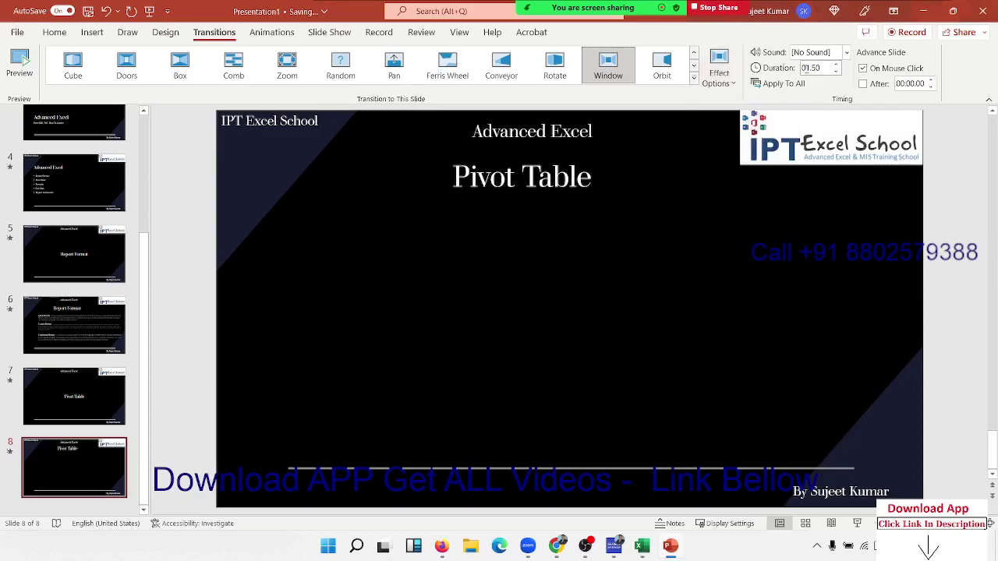
click(836, 66)
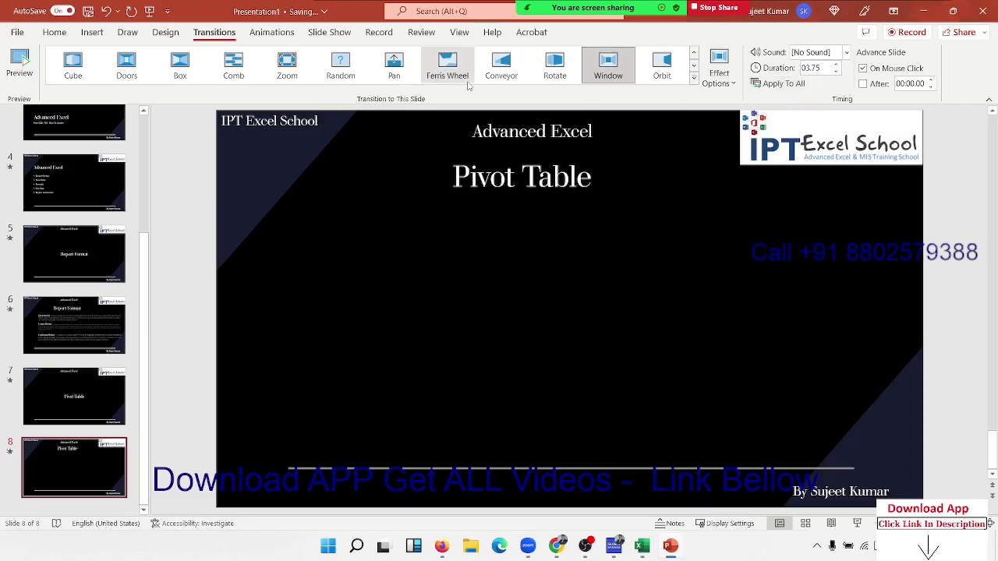
Play the slideshow from slide 1 through slide 3, 'Advanced Excel', then exit
key(F5)
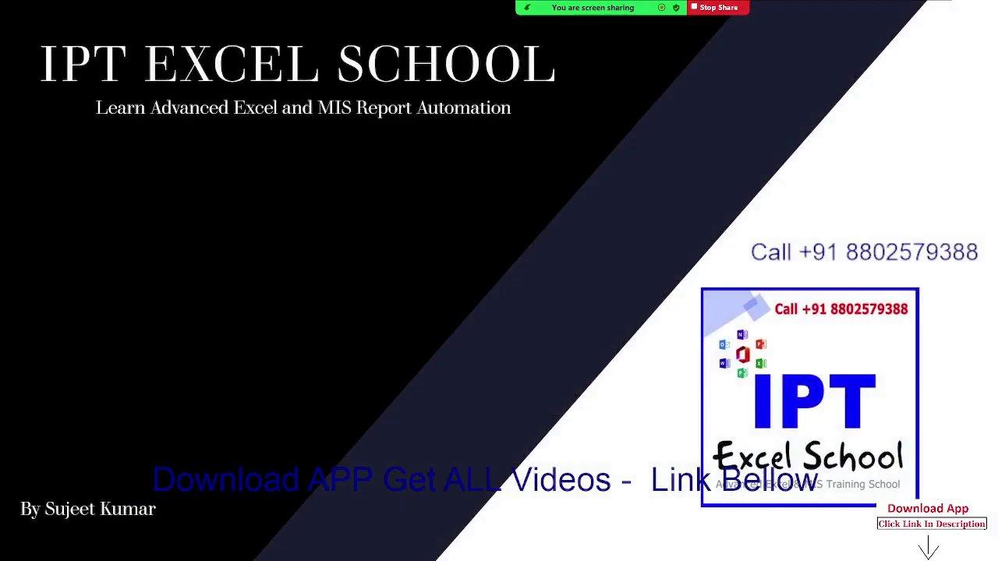
key(Right)
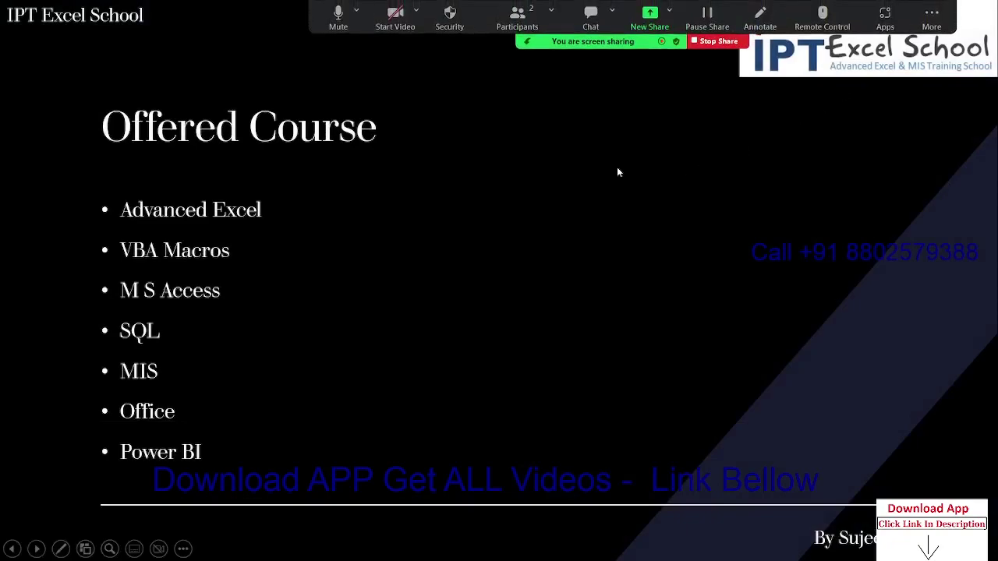
key(Right)
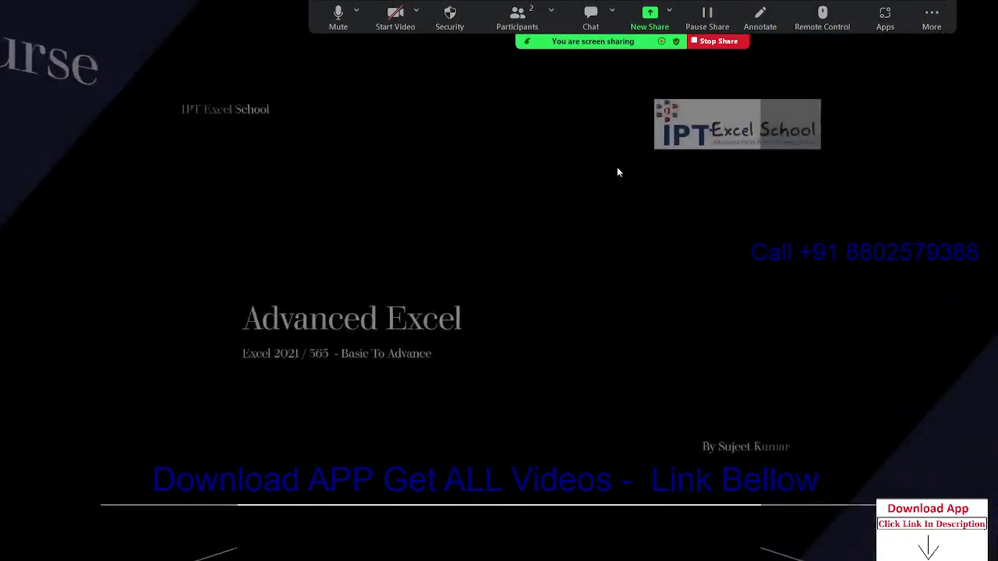
key(Escape)
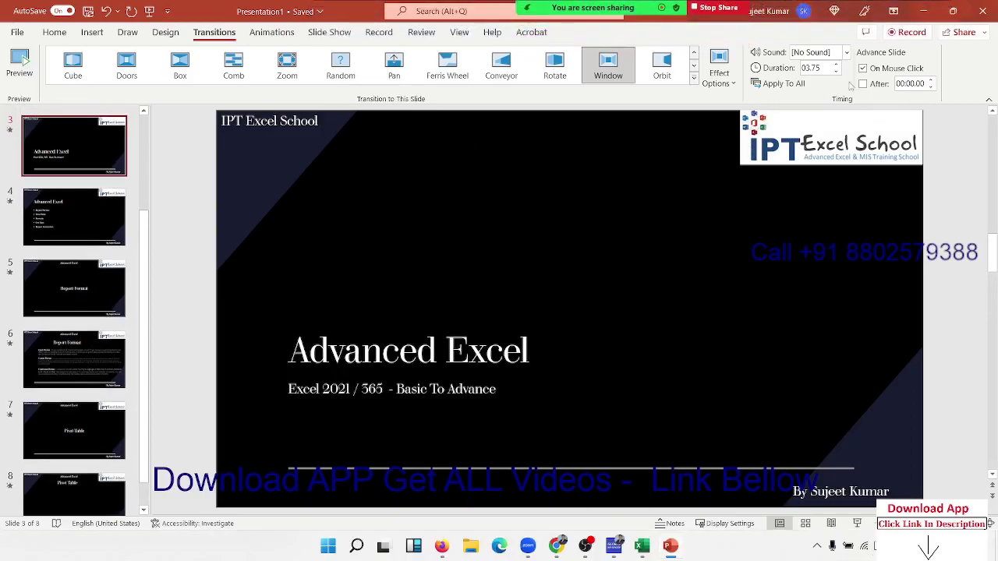
Give the Advanced Excel transition a Drum Roll sound, cancelling a look at adding a custom audio file
click(847, 52)
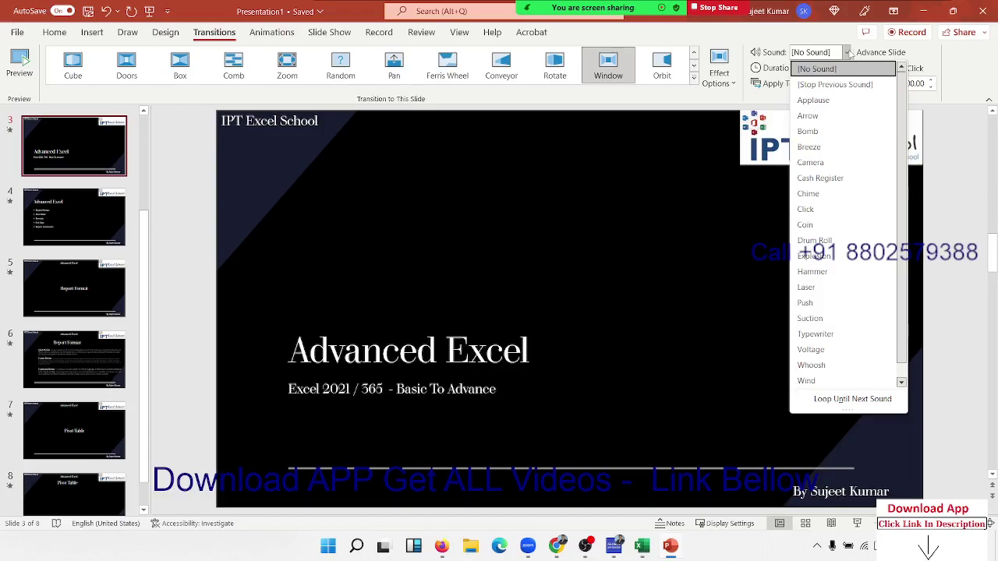
click(846, 242)
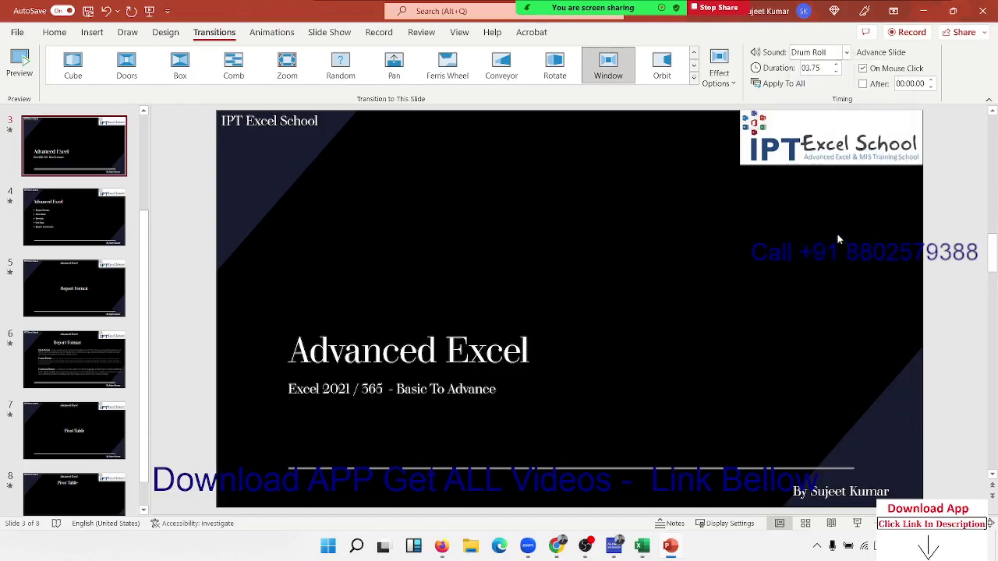
click(846, 53)
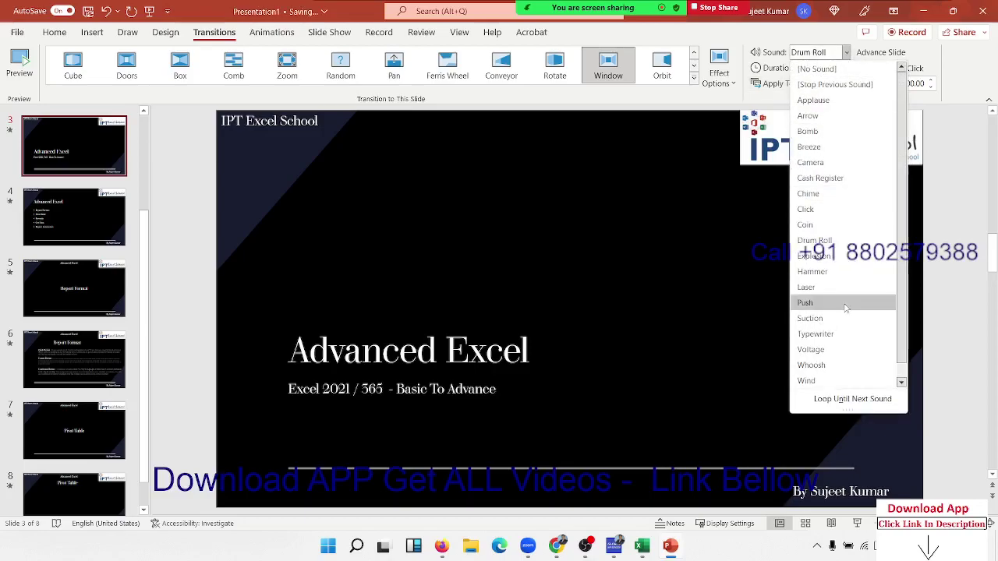
scroll(846, 316, down, 1)
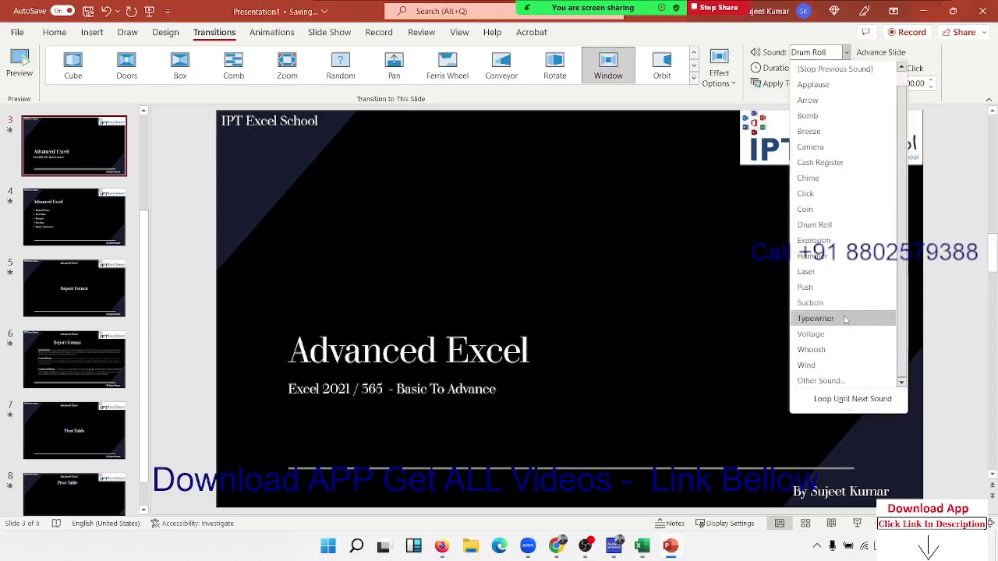
click(841, 382)
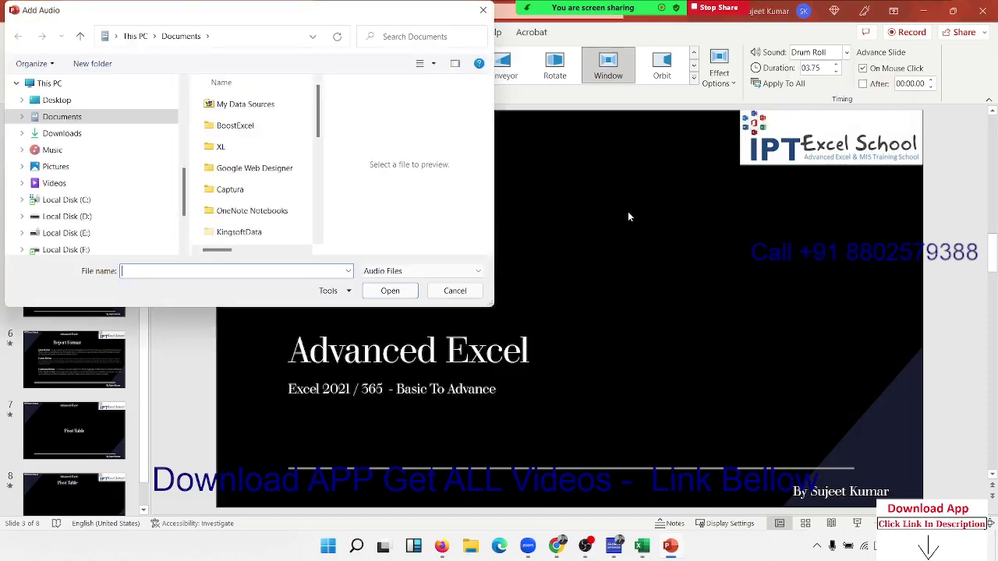
click(401, 272)
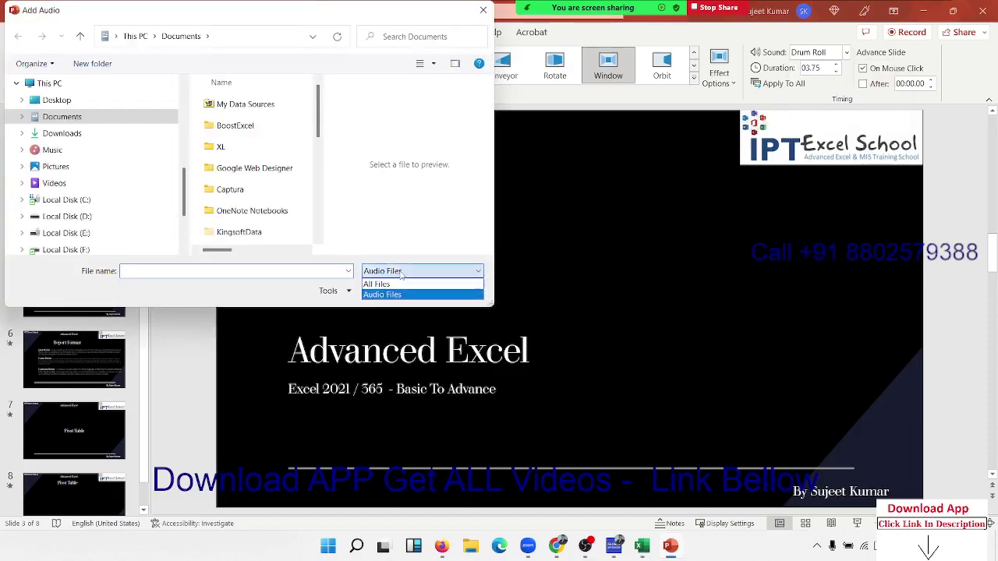
click(402, 274)
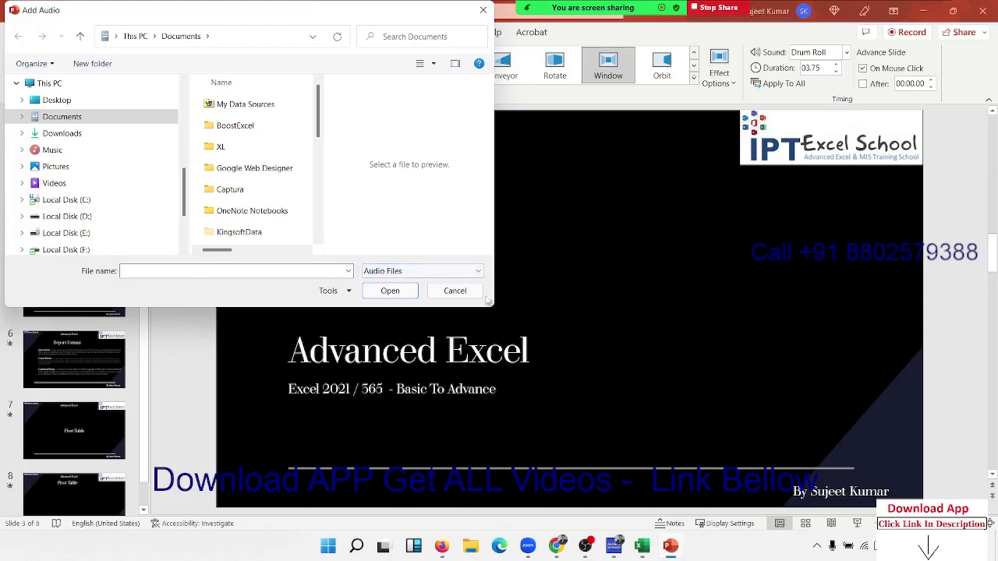
click(459, 293)
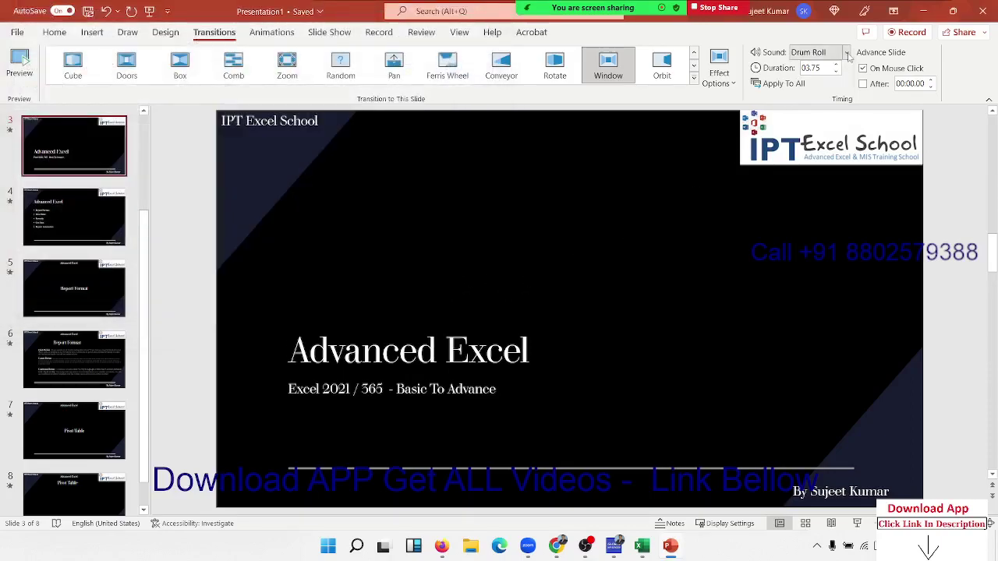
click(847, 53)
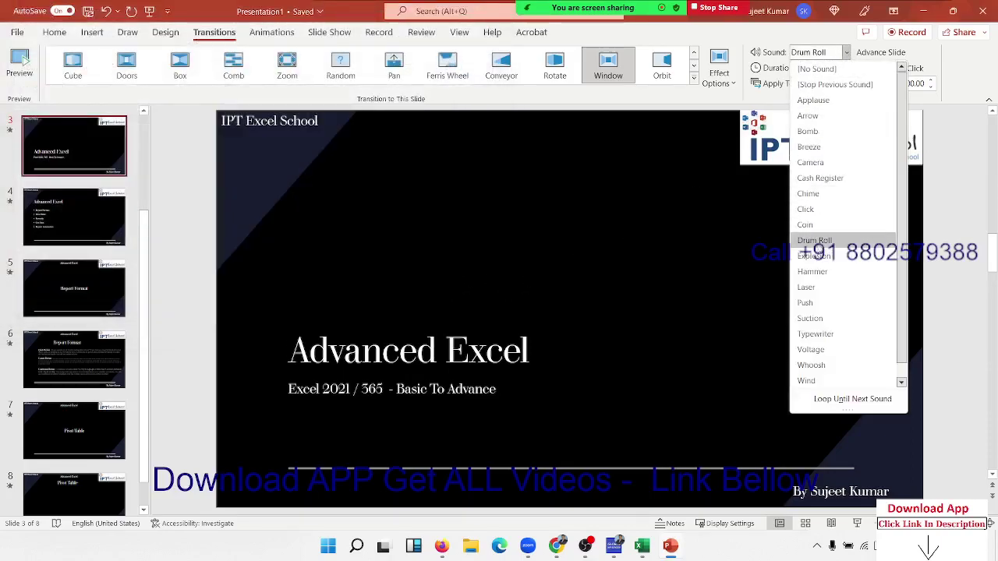
click(766, 246)
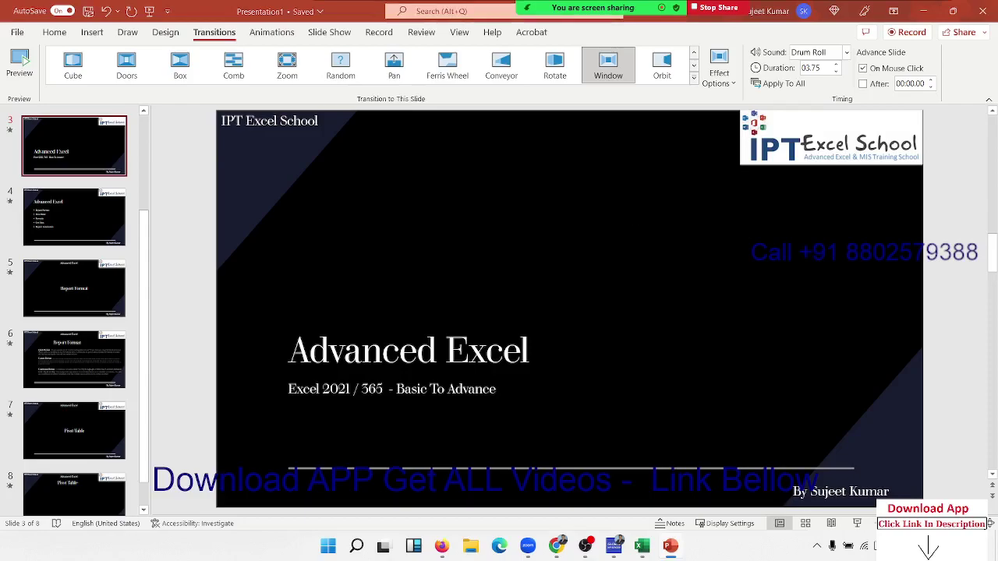
Start the slideshow from slide 1 and end it on slide 2, 'Offered Course'
key(F5)
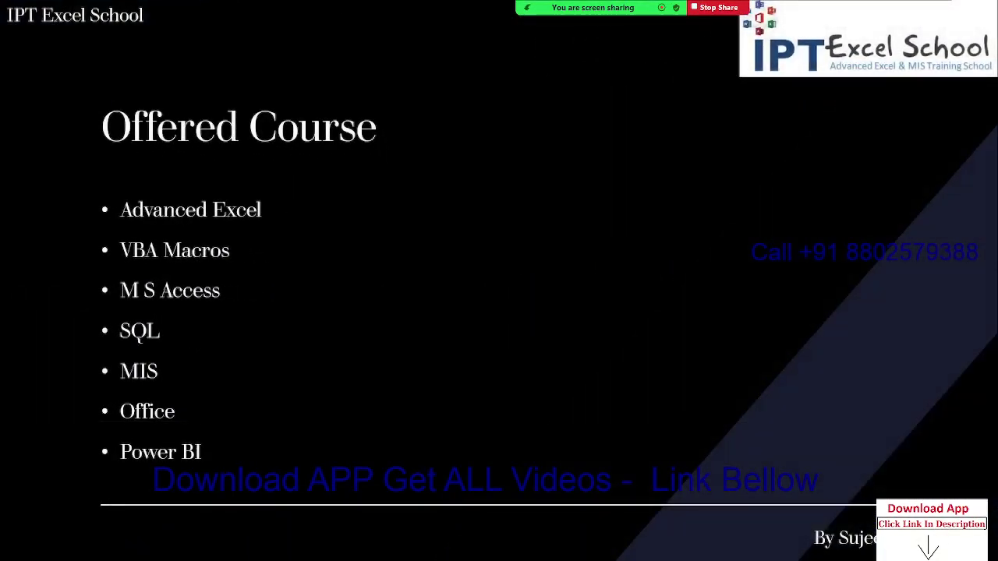
key(Escape)
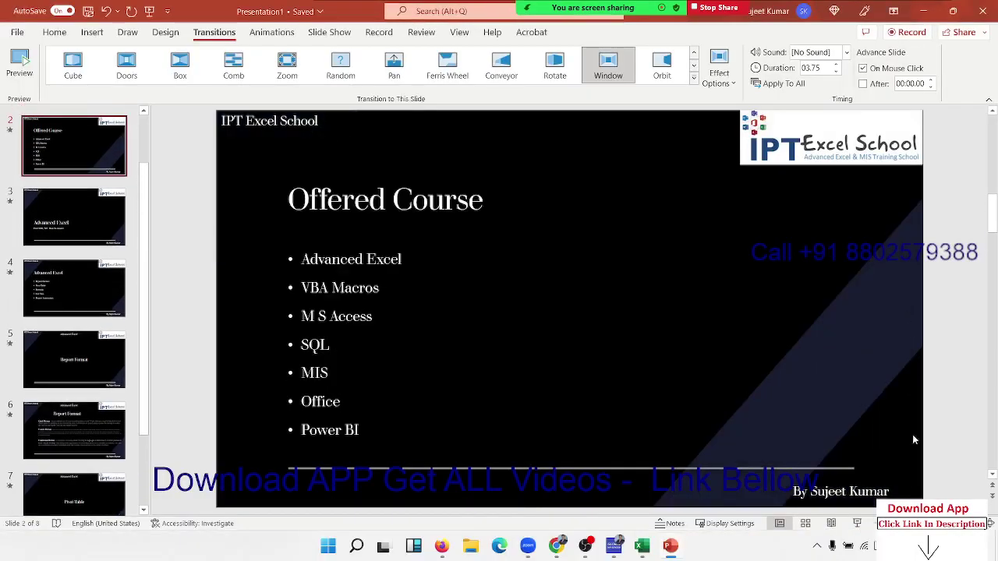
Check the speaker volume and playback devices in the Windows system tray
click(817, 546)
click(843, 490)
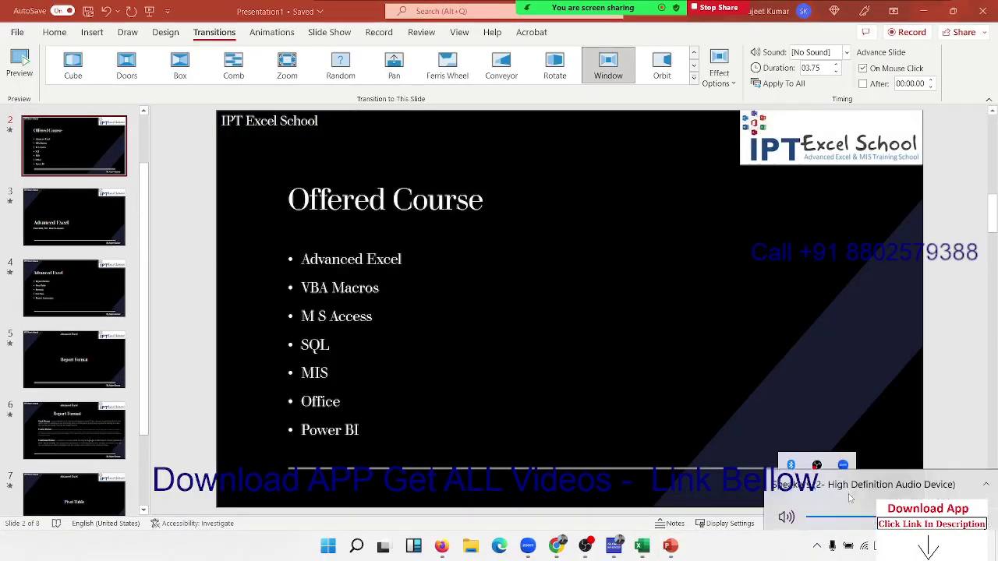
click(848, 485)
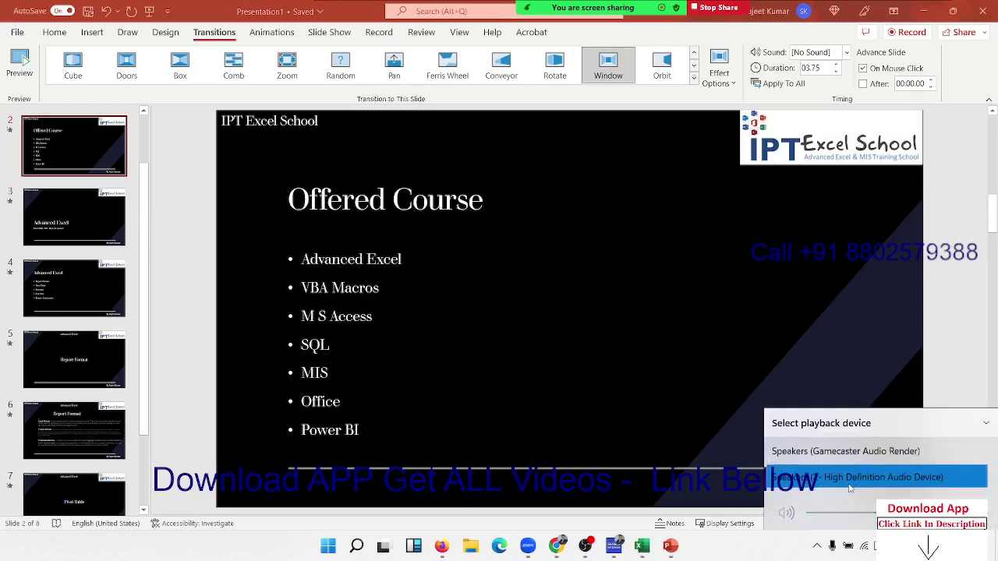
click(864, 494)
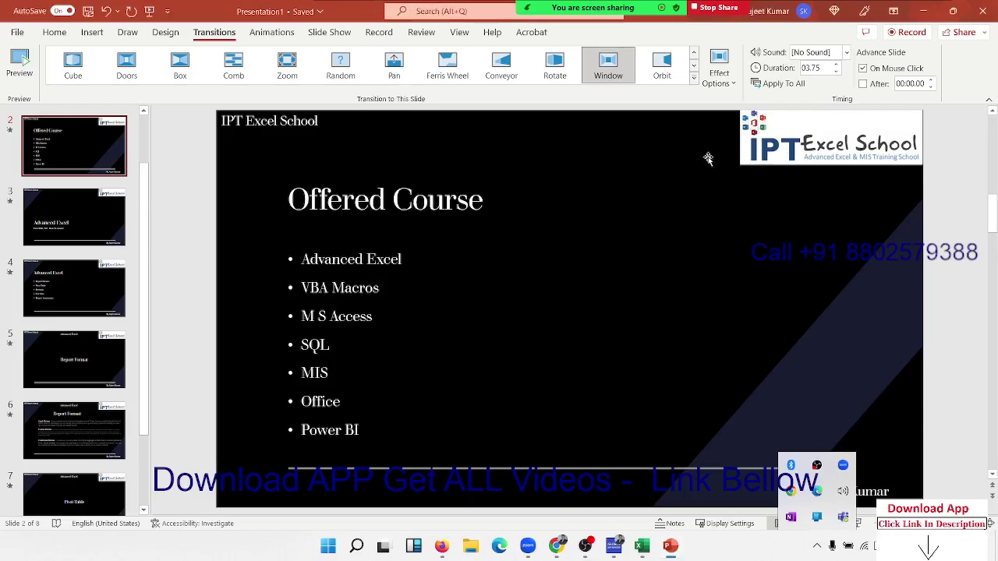
click(951, 175)
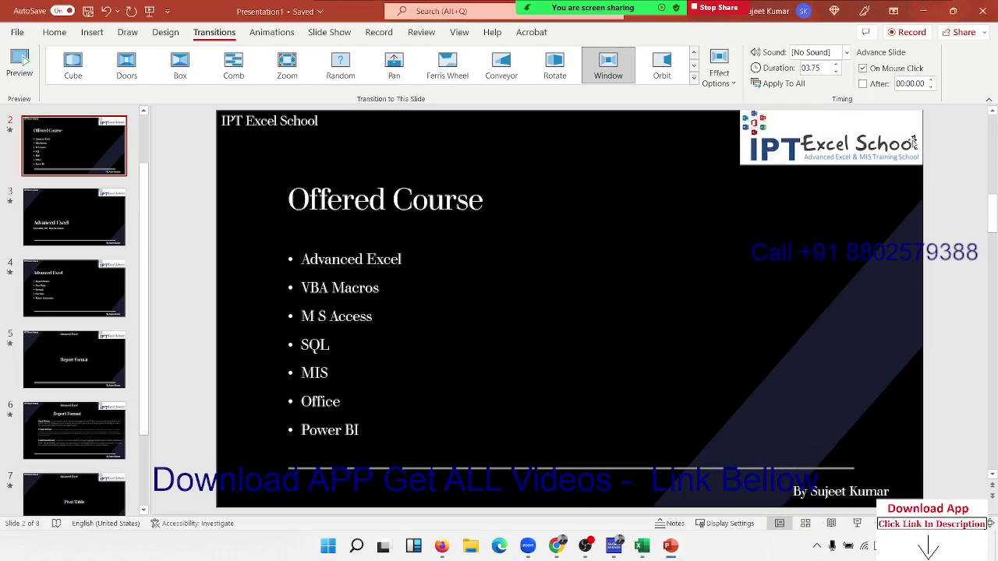
Set the Window transition sound to Drum Roll, then move to the Advanced Excel slide
click(848, 52)
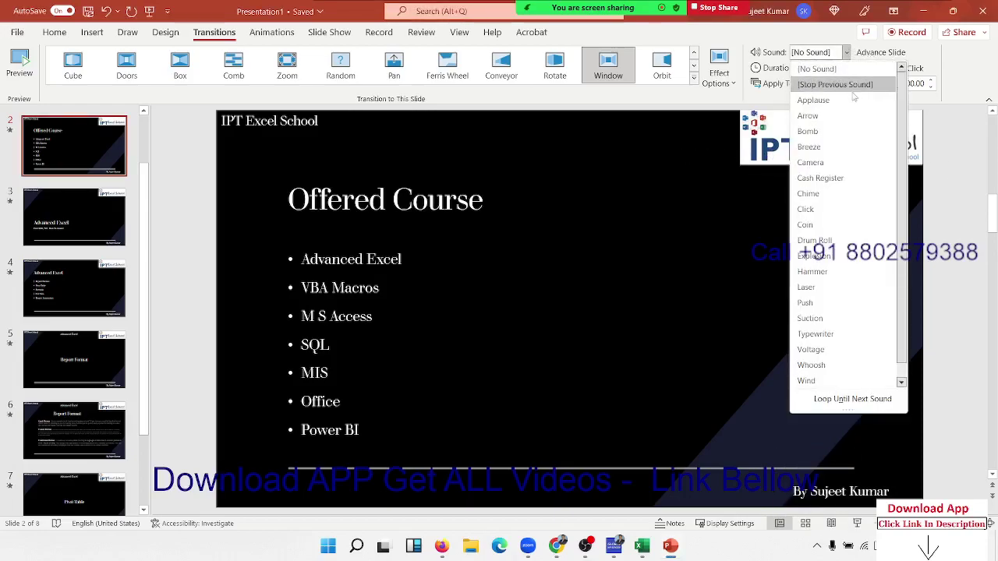
click(814, 240)
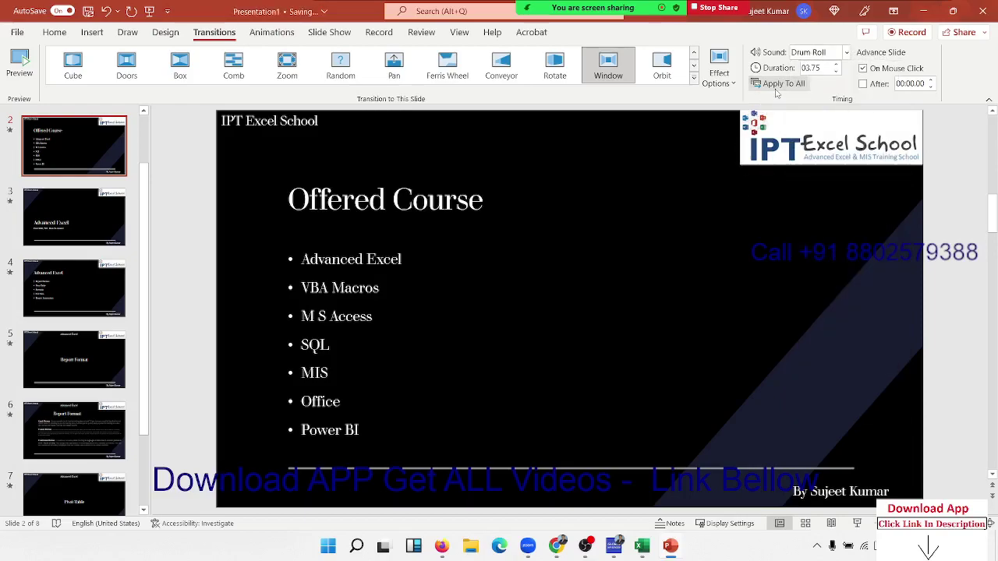
scroll(181, 175, up, 2)
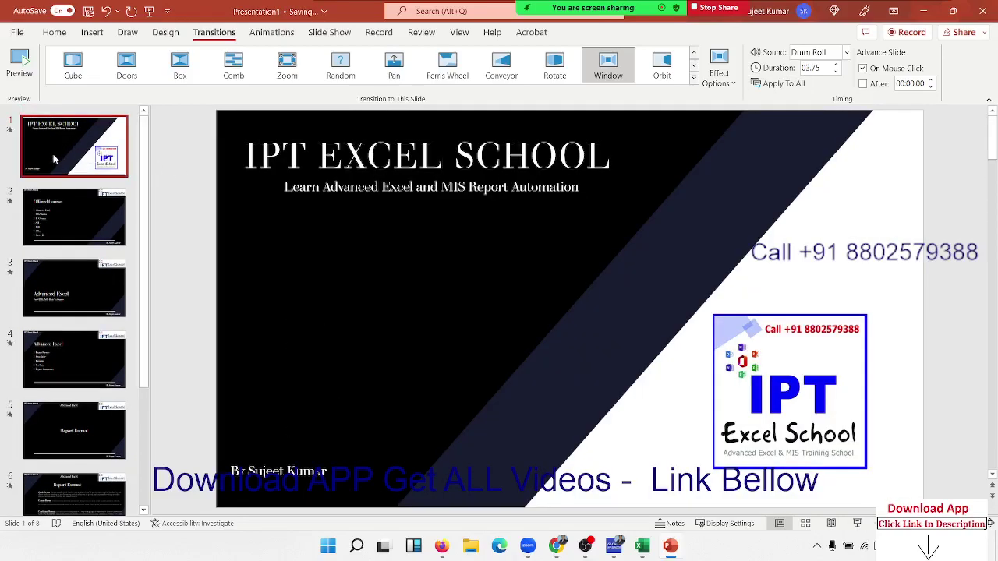
click(63, 200)
click(67, 256)
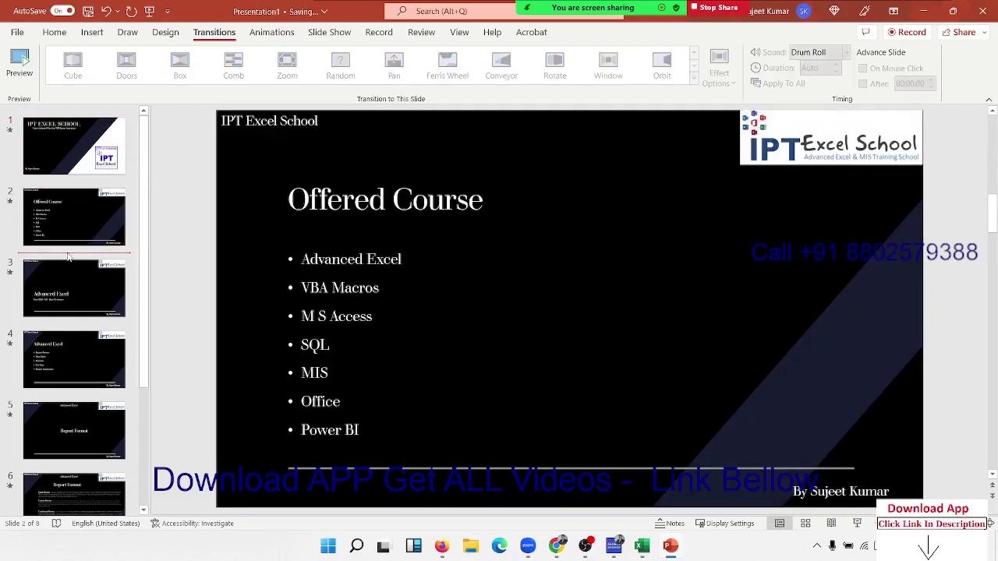
click(94, 360)
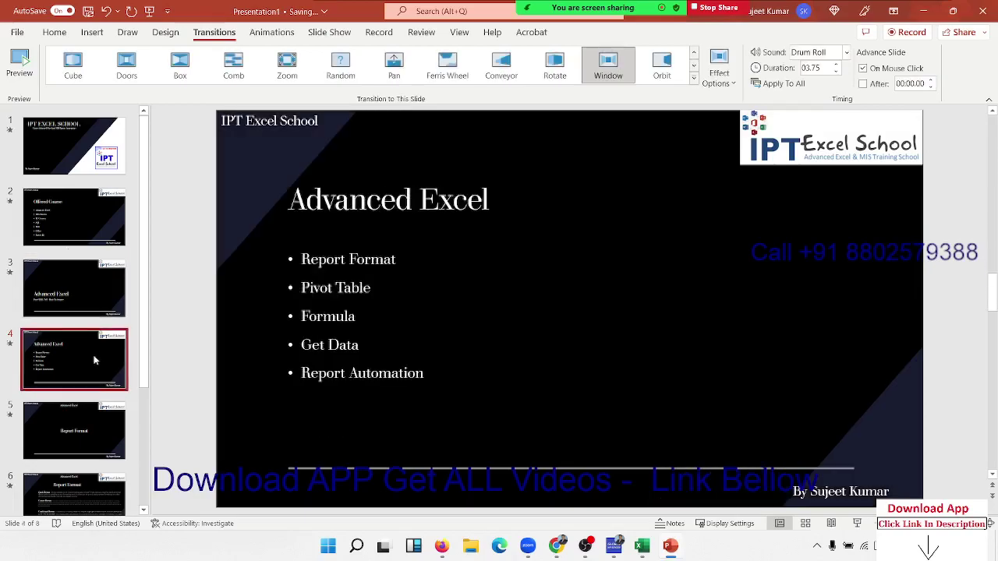
Play the slide show from the title slide to Offered Course, then exit it
key(F5)
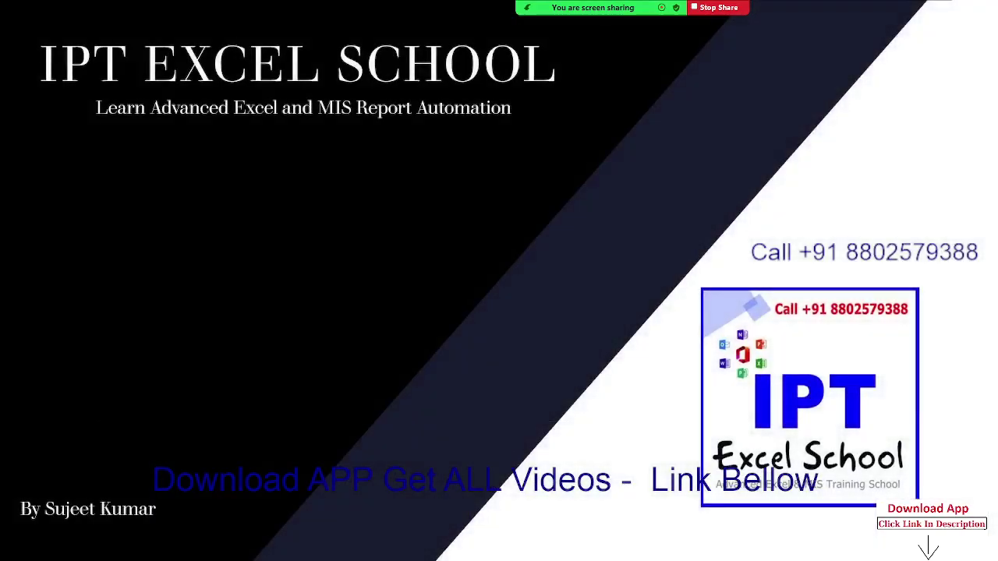
key(Right)
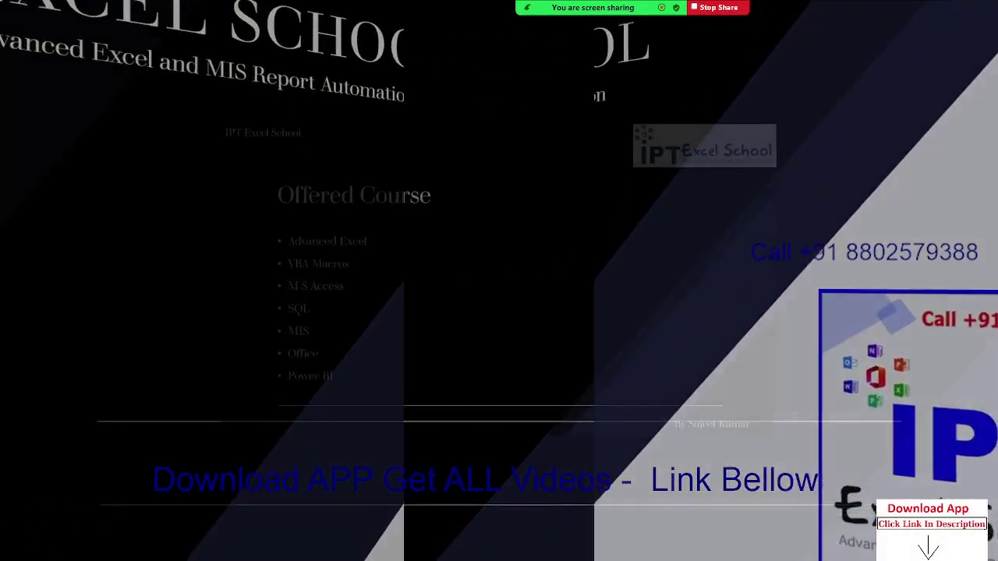
key(Escape)
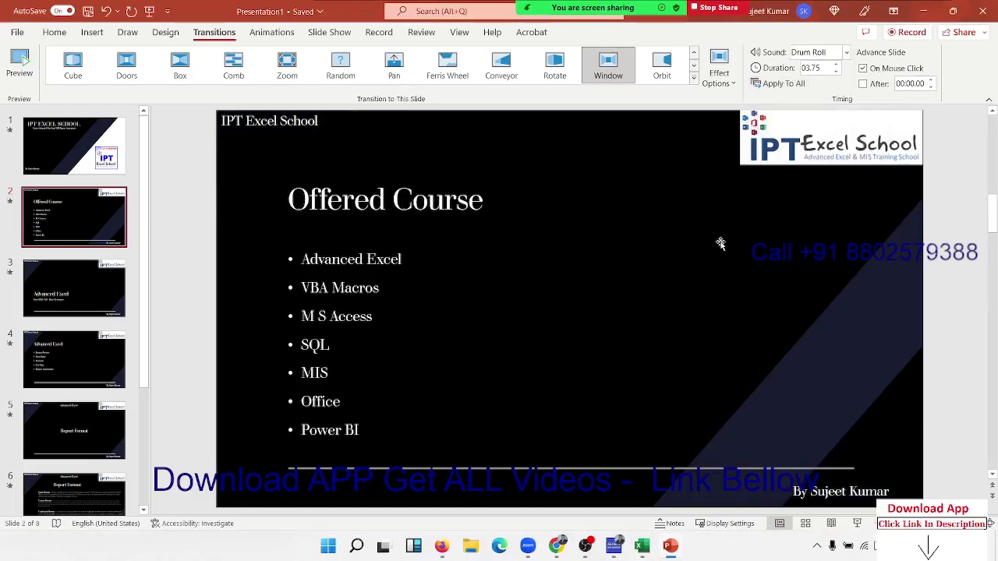
Make Offered Course advance automatically after 00:02.00, then start the show from the beginning
click(863, 85)
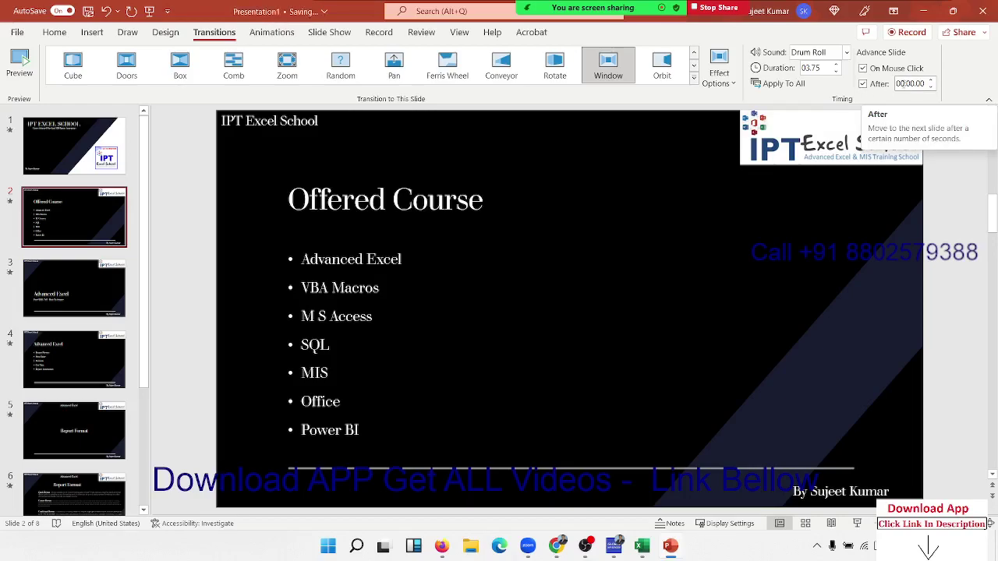
double_click(916, 84)
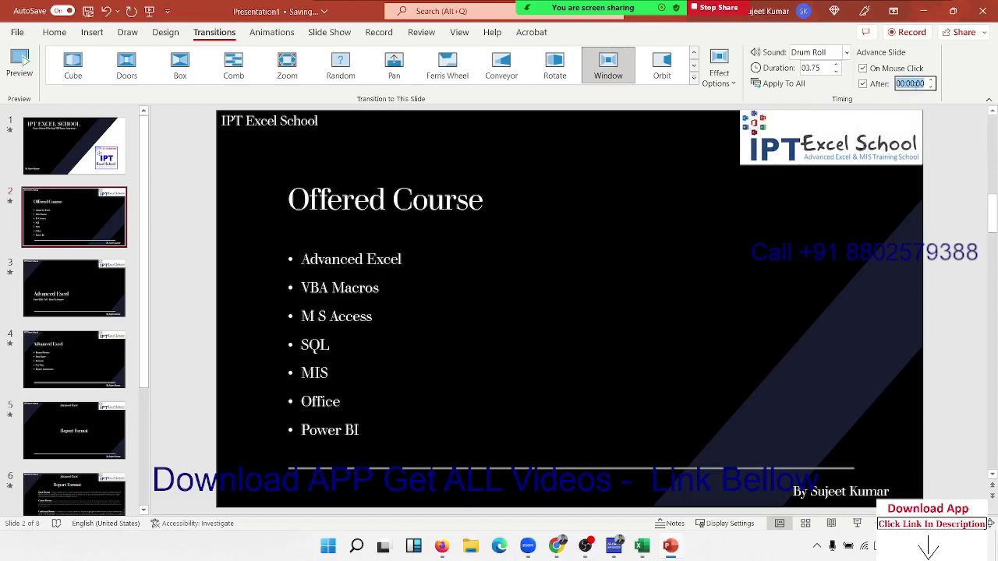
click(930, 81)
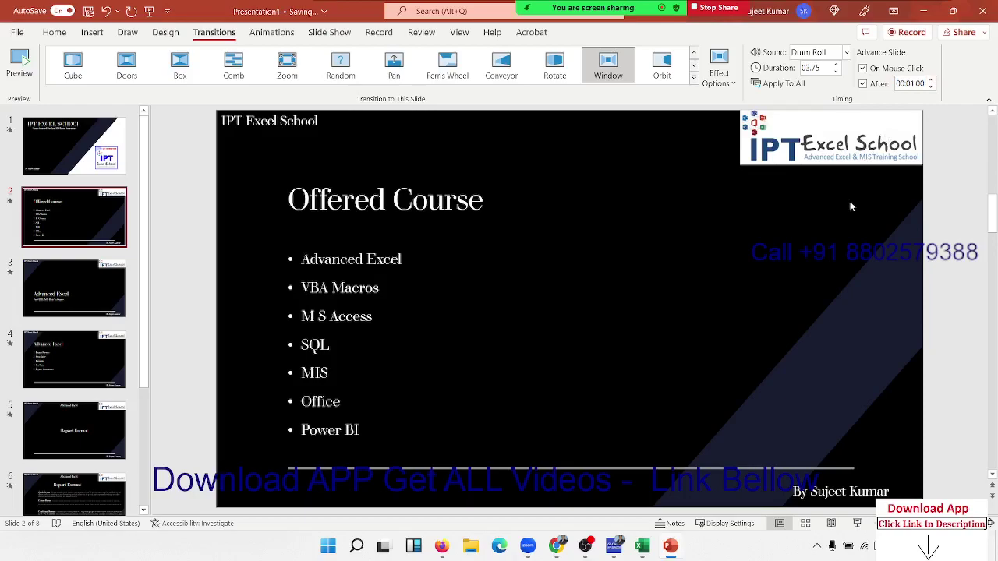
click(930, 81)
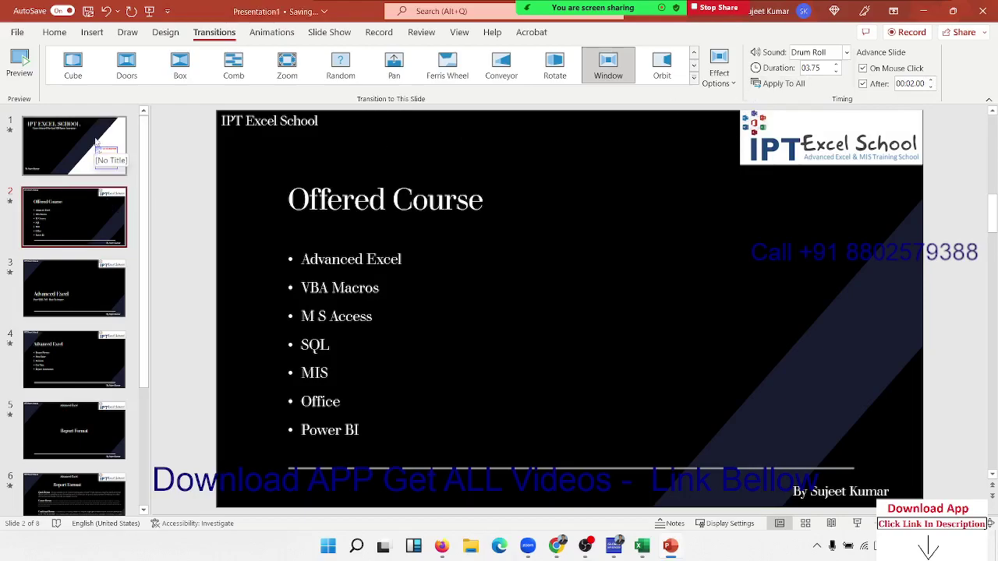
key(F5)
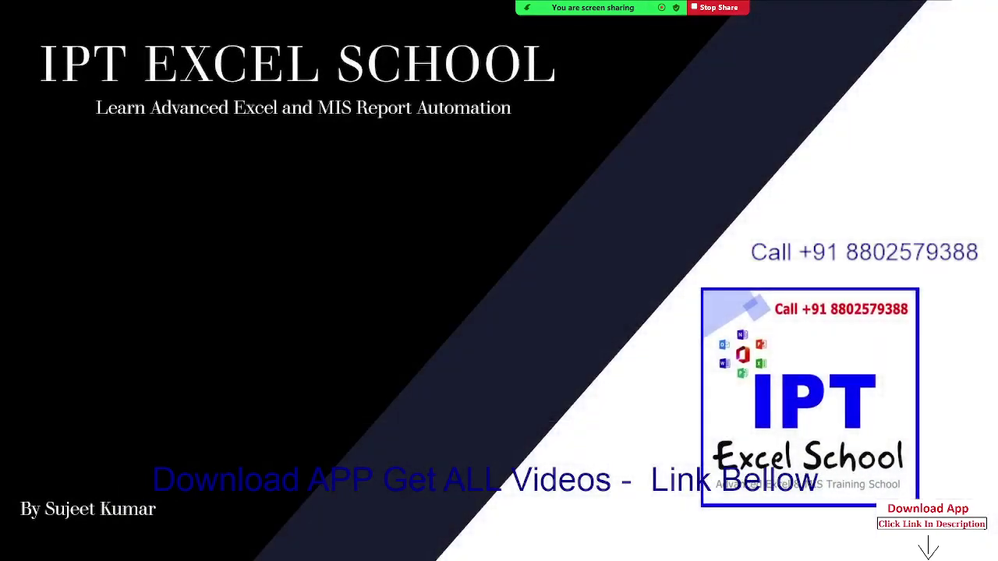
Advance the show through Offered Course to Advanced Excel, then exit it
key(Right)
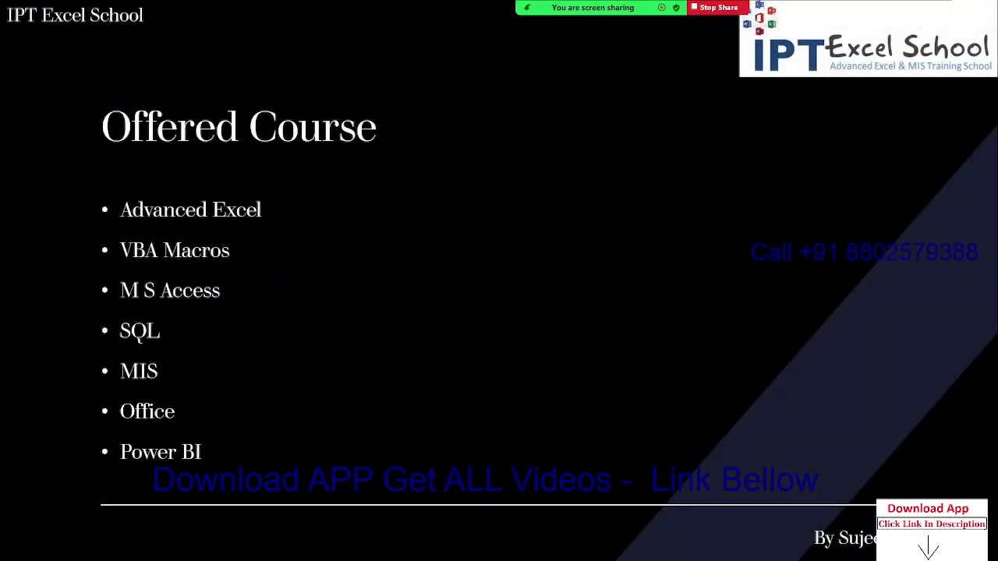
key(Right)
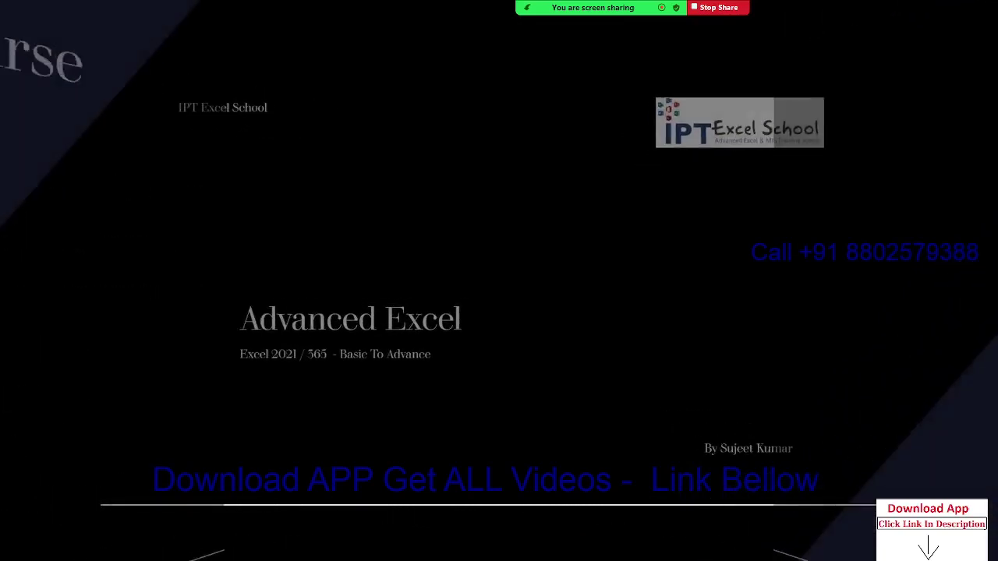
key(Escape)
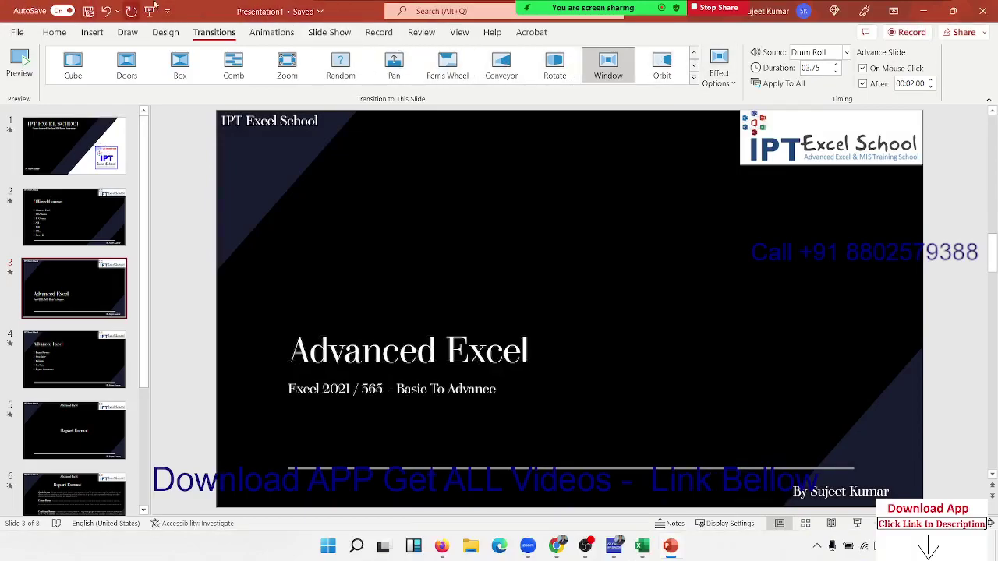
Apply a Shrink & Turn exit animation to the title slide's IPT Excel School logo, then start the show
click(271, 32)
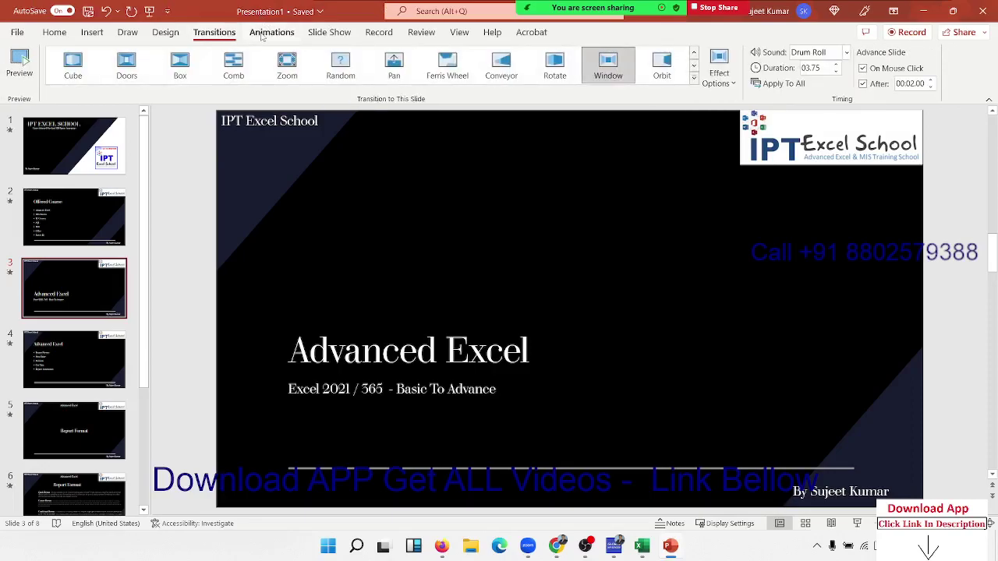
click(263, 35)
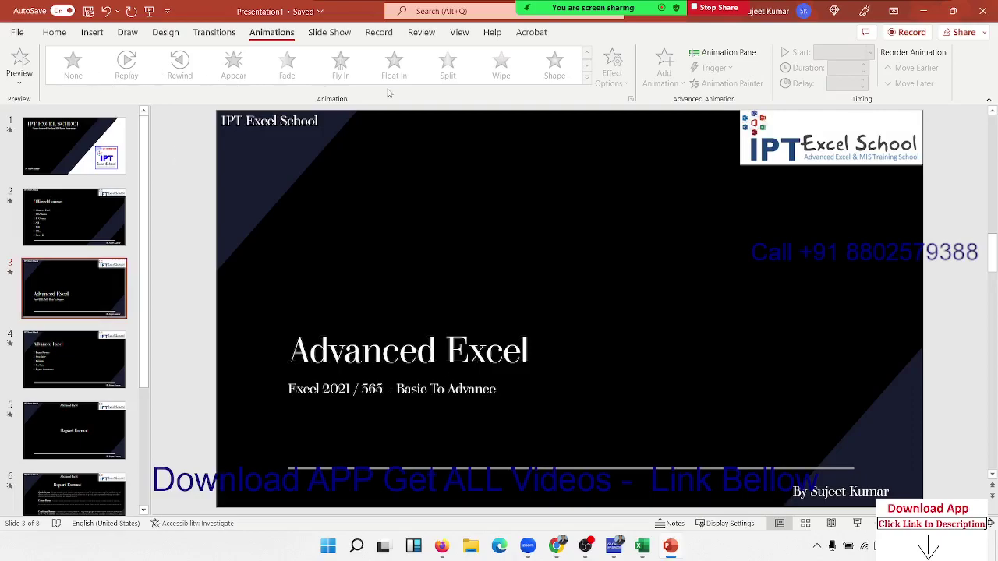
key(Home)
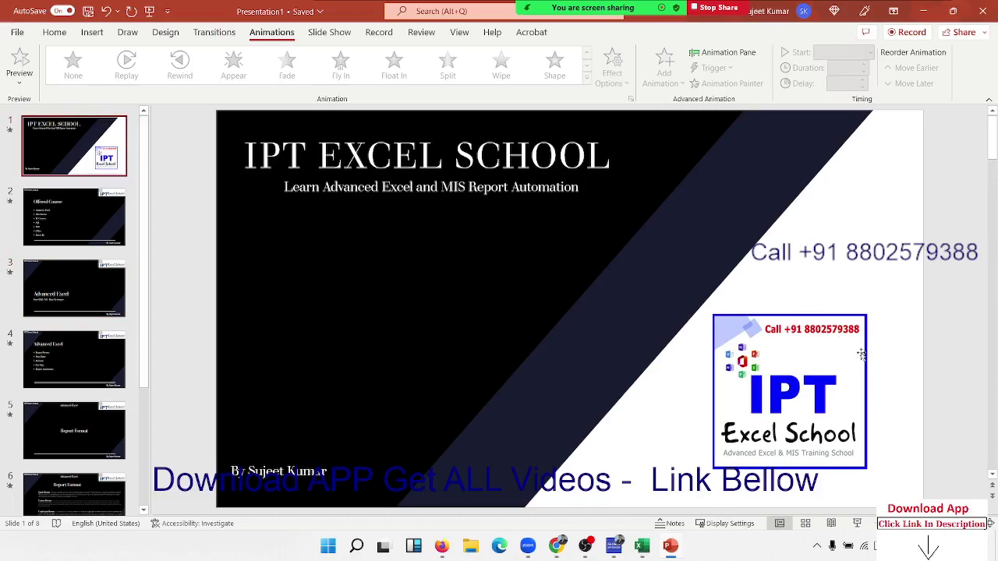
click(807, 351)
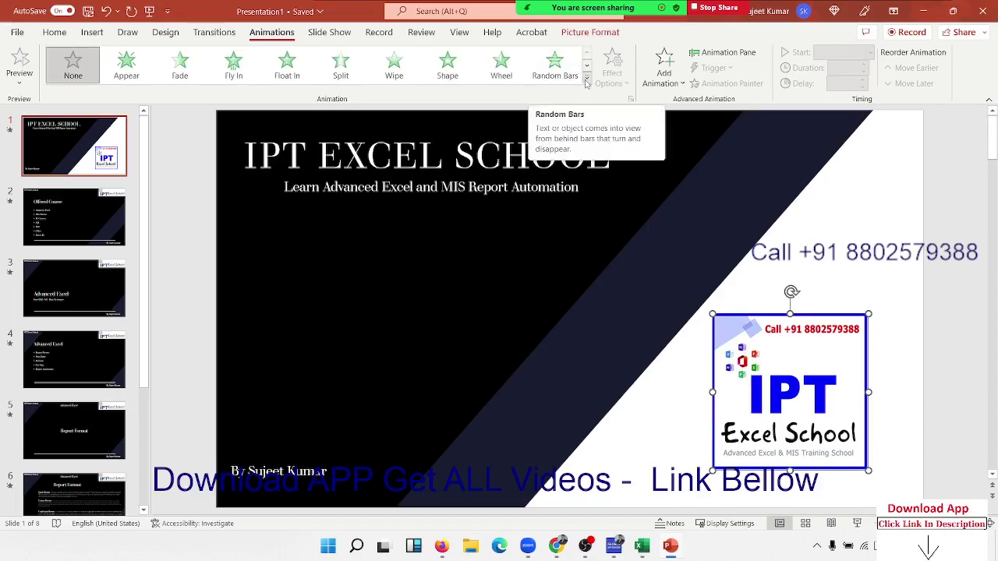
click(586, 78)
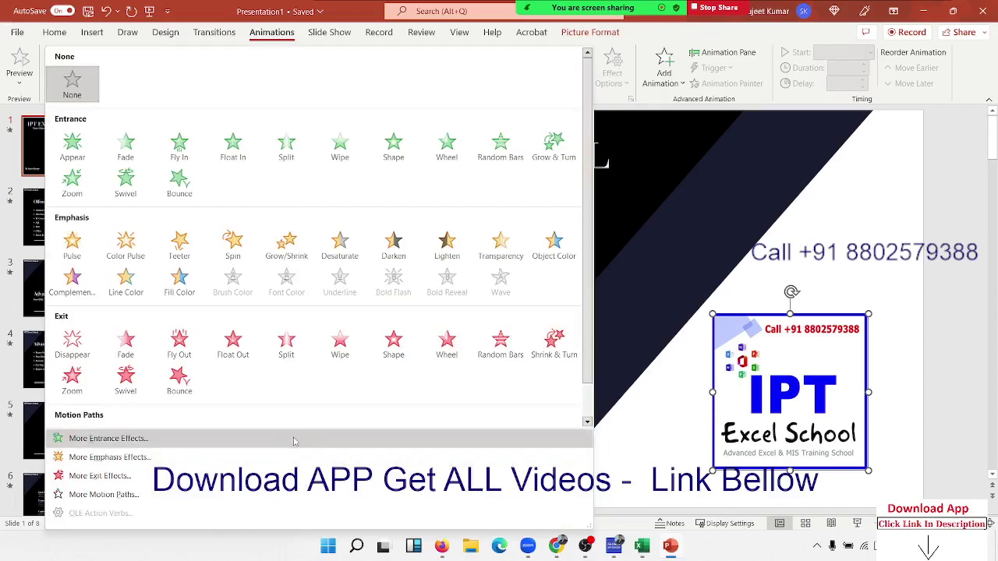
click(553, 345)
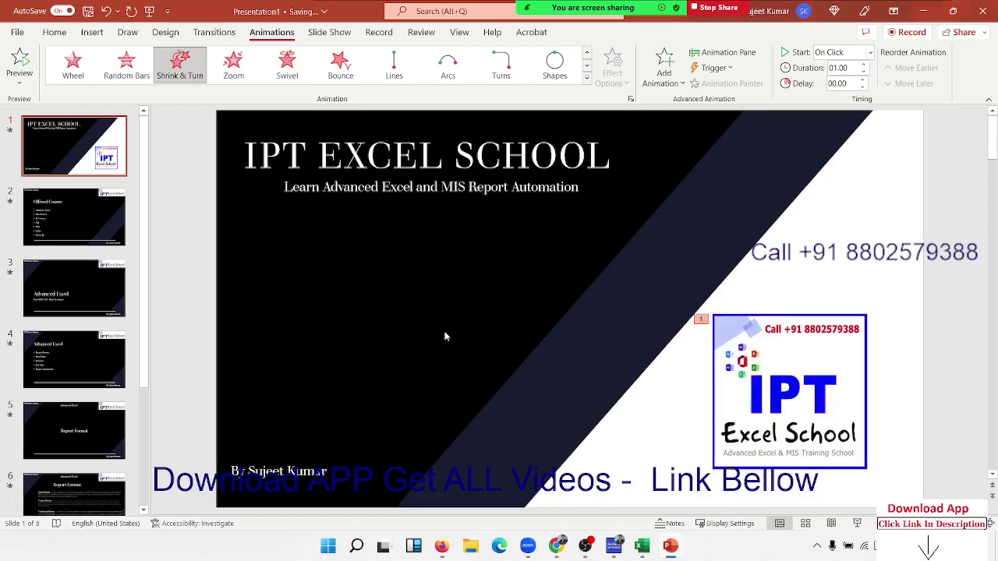
key(F5)
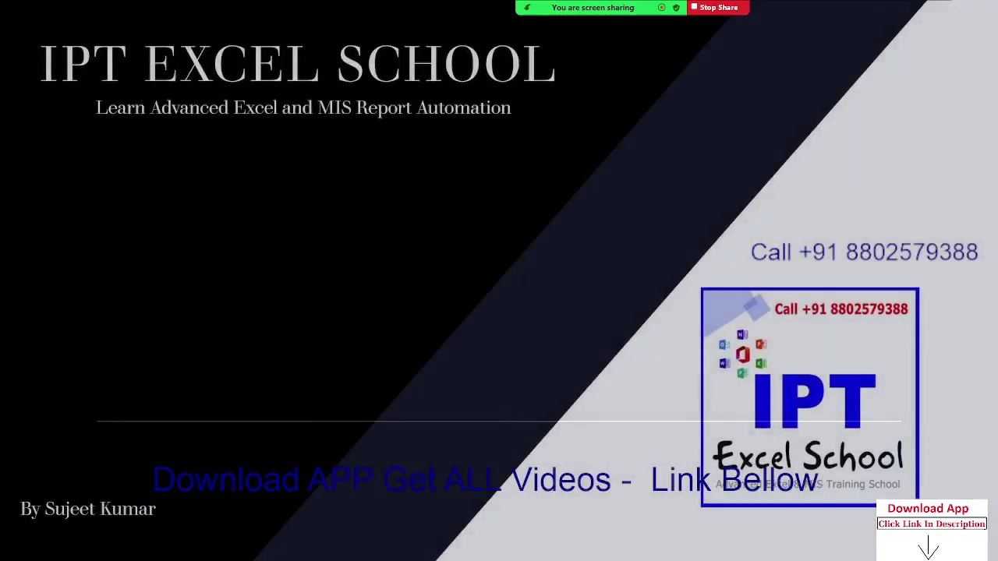
Play the logo's Shrink & Turn exit, advance to Offered Course, and exit the show
key(Right)
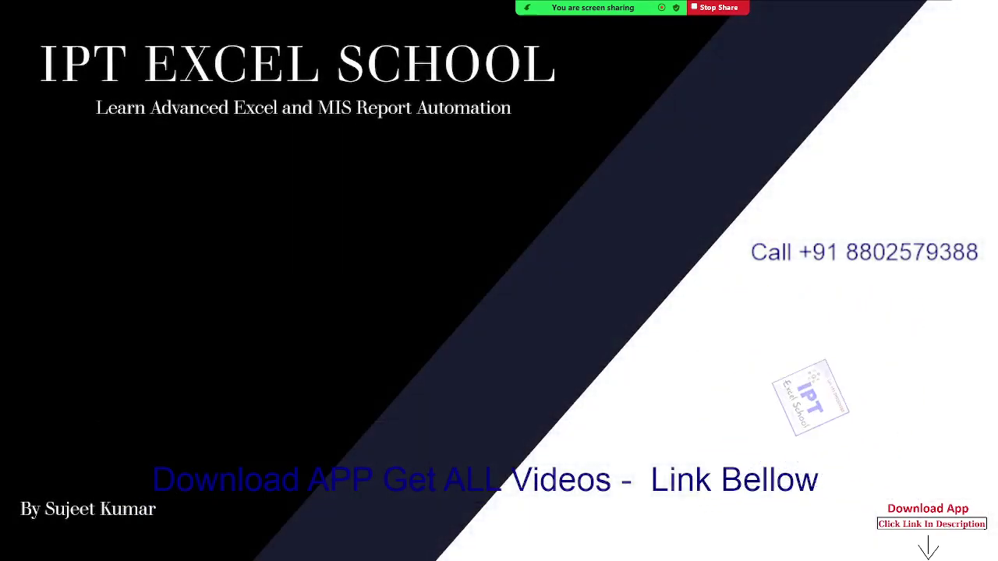
key(Right)
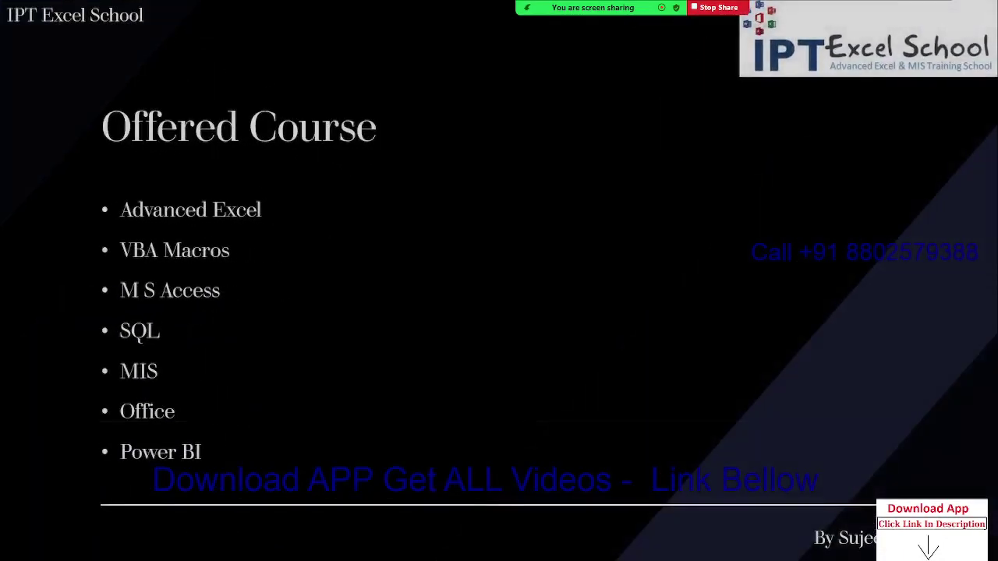
key(Escape)
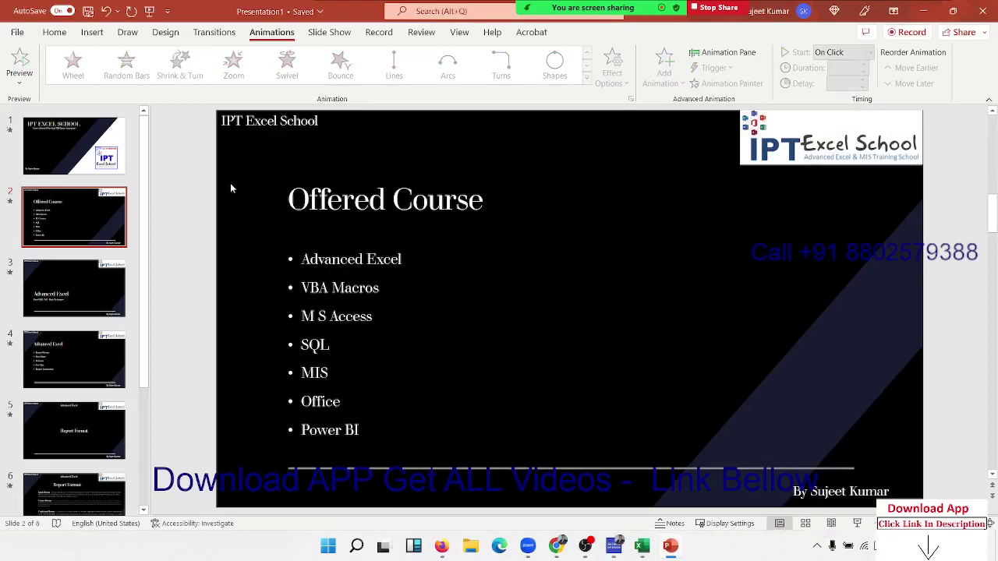
Select the Offered Course bullet text box and open the More Entrance Effects list
click(74, 146)
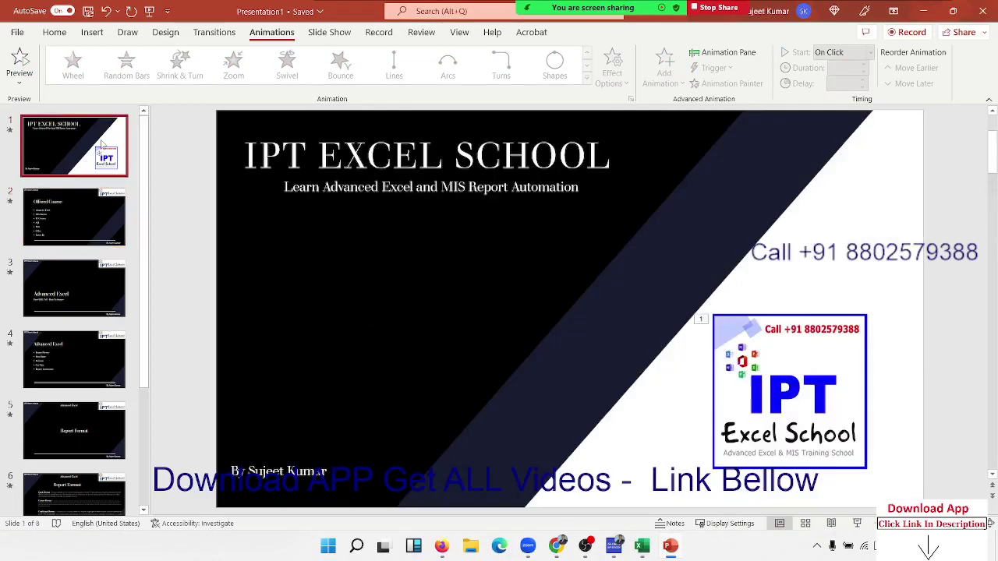
click(747, 373)
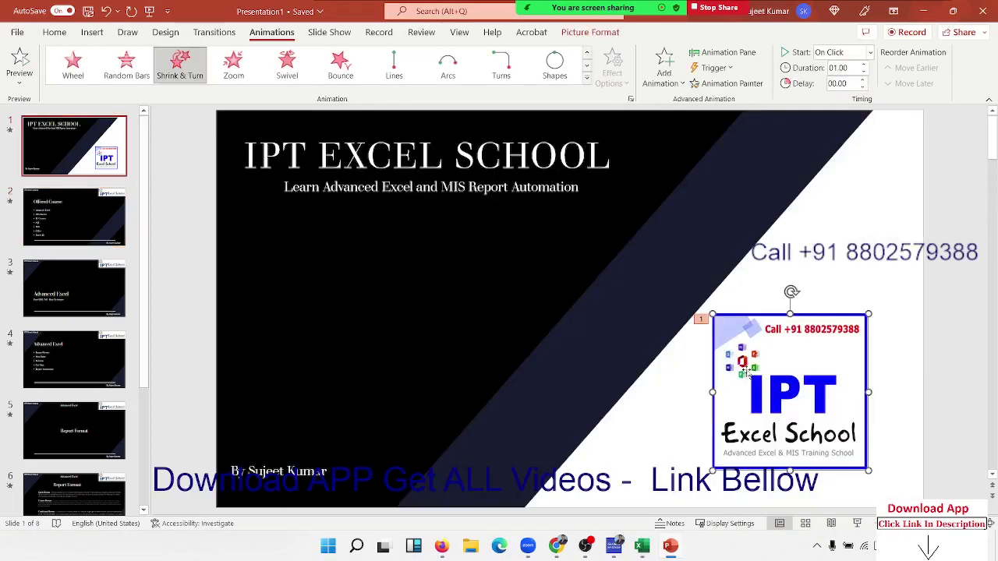
click(89, 243)
click(325, 259)
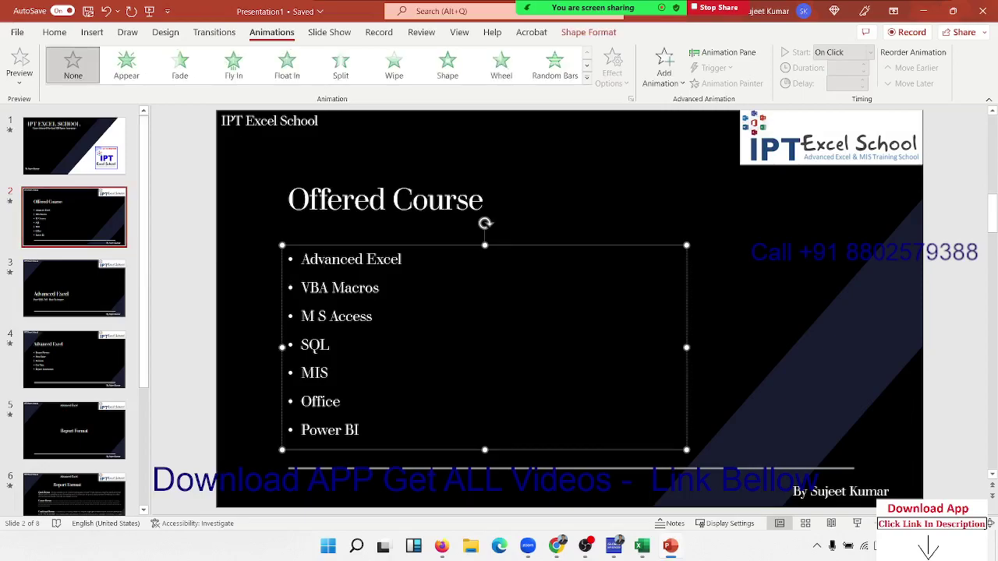
click(351, 246)
click(587, 81)
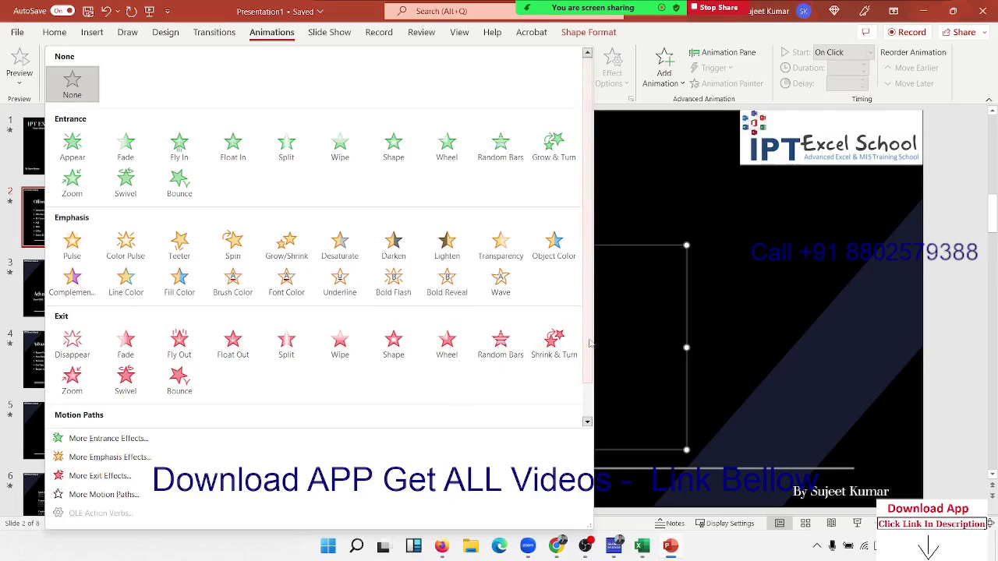
drag(590, 343, 590, 398)
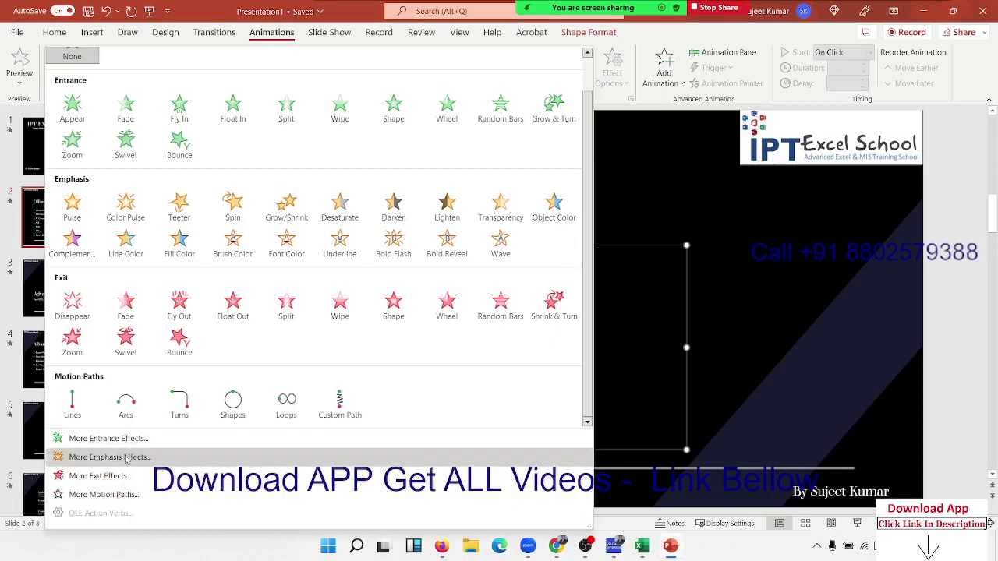
click(117, 439)
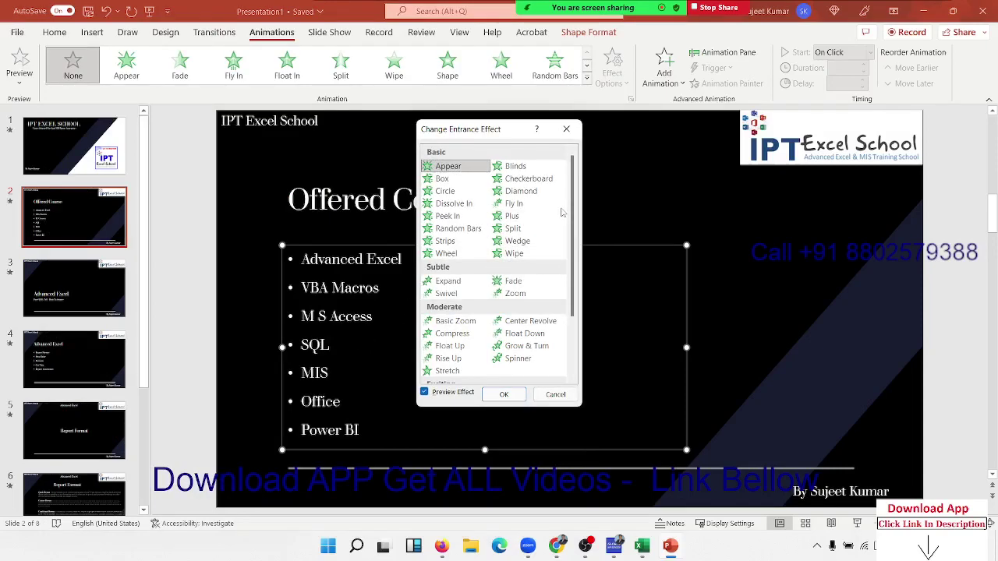
Browse the Change Entrance Effect list, then cancel it without picking an effect
scroll(573, 218, down, 1)
scroll(569, 281, down, 1)
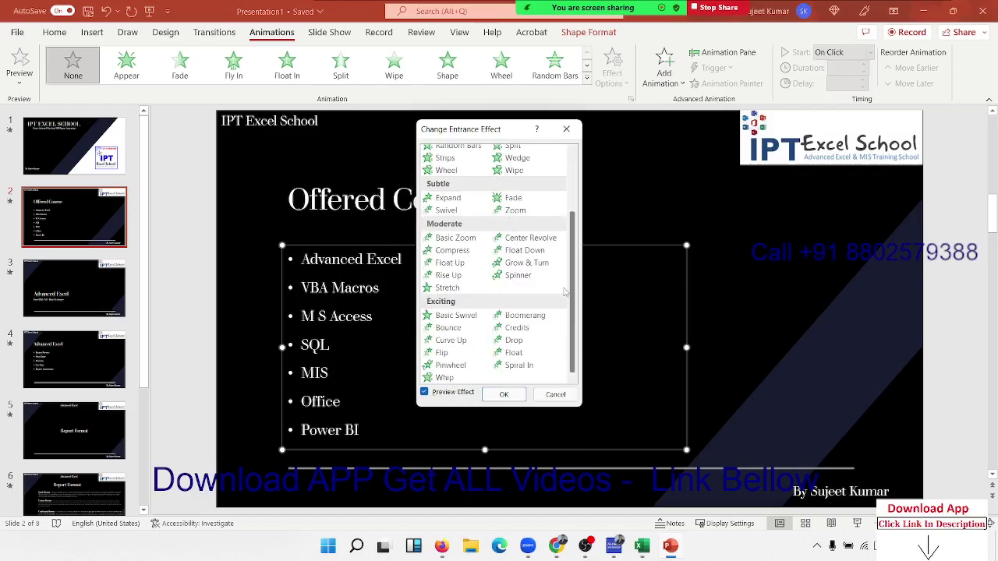
scroll(568, 250, up, 1)
scroll(574, 218, up, 1)
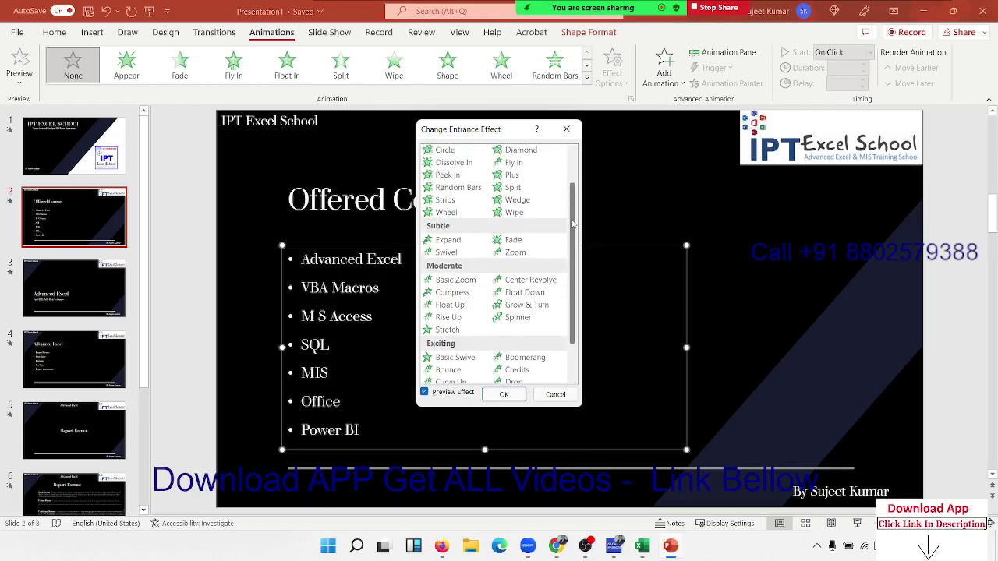
scroll(574, 218, up, 2)
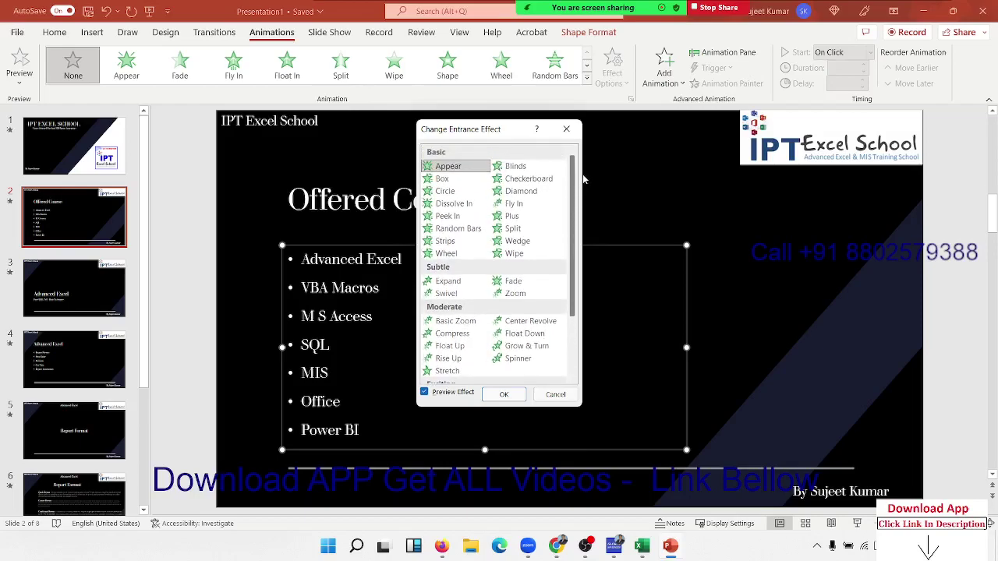
scroll(577, 211, down, 1)
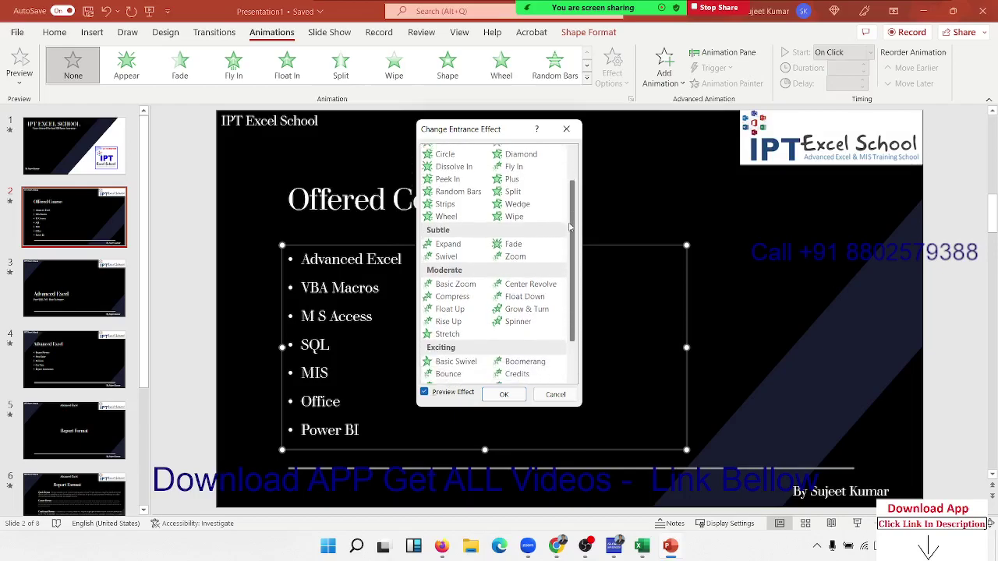
scroll(569, 234, down, 1)
scroll(562, 262, down, 1)
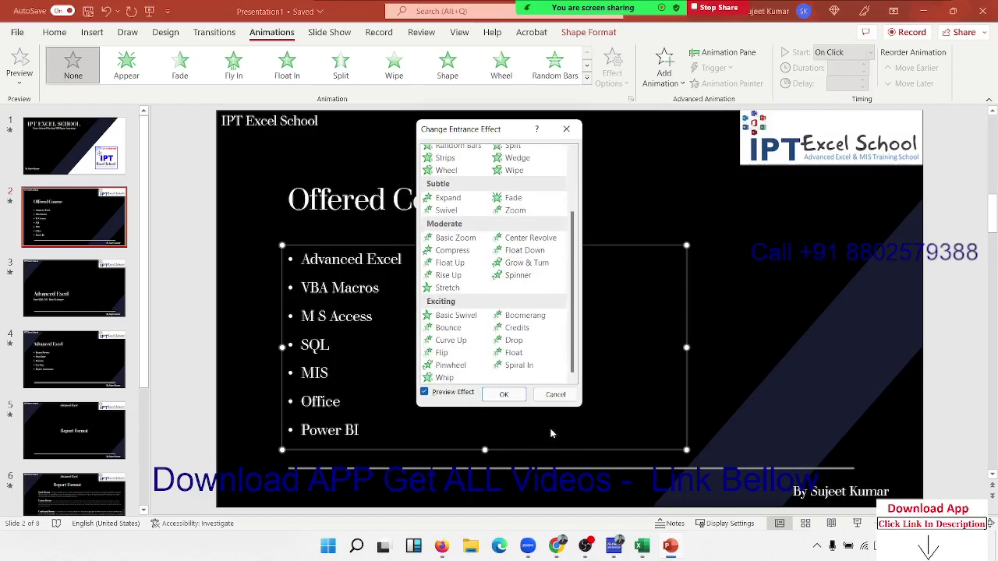
click(555, 398)
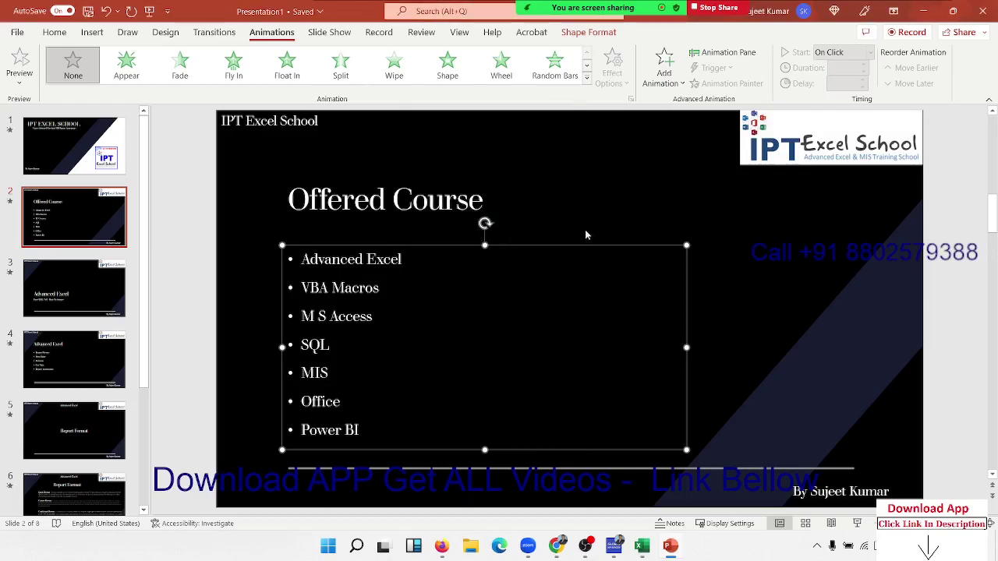
Apply a Random Bars entrance effect to the Offered Course bullet text box
click(722, 52)
click(983, 120)
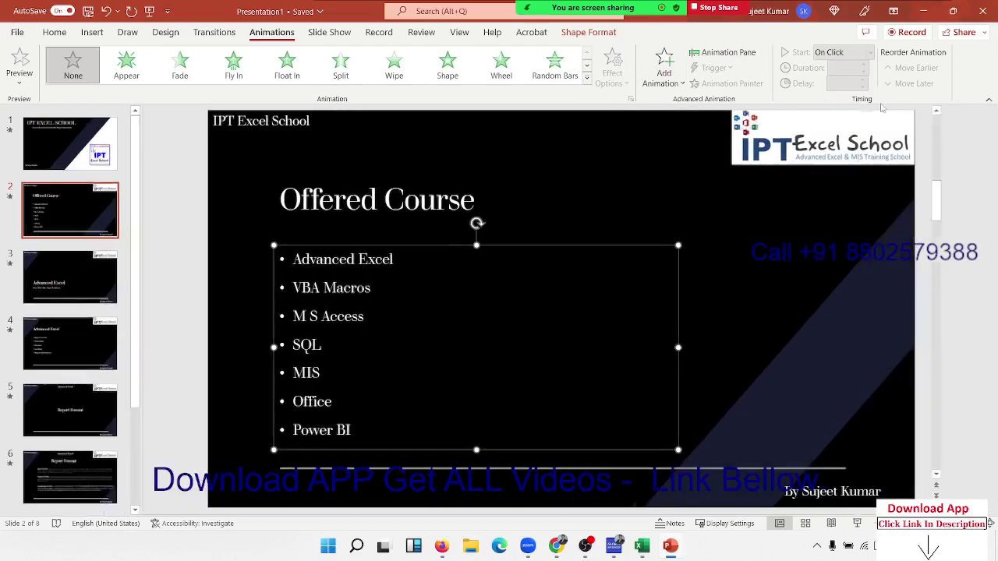
click(579, 78)
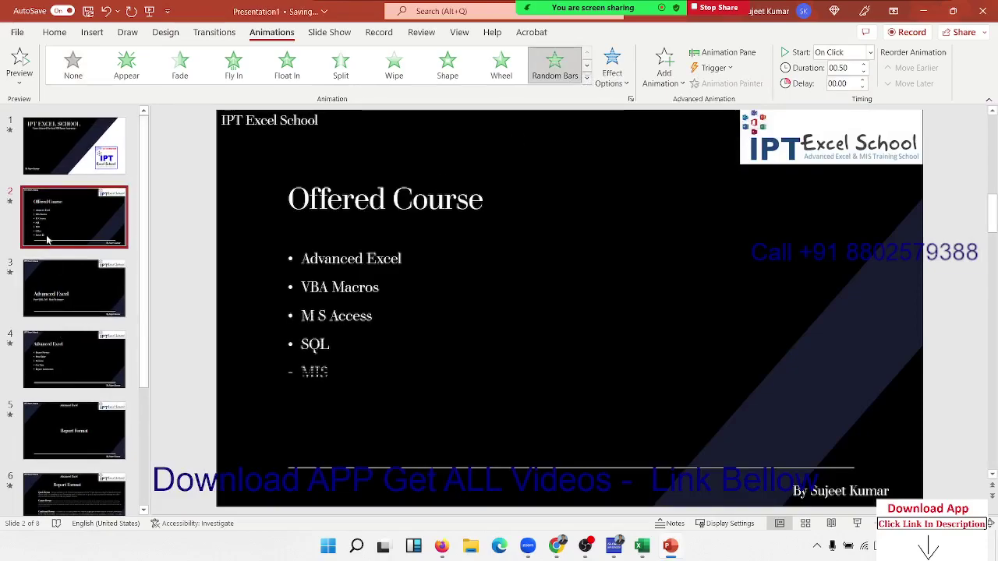
click(392, 259)
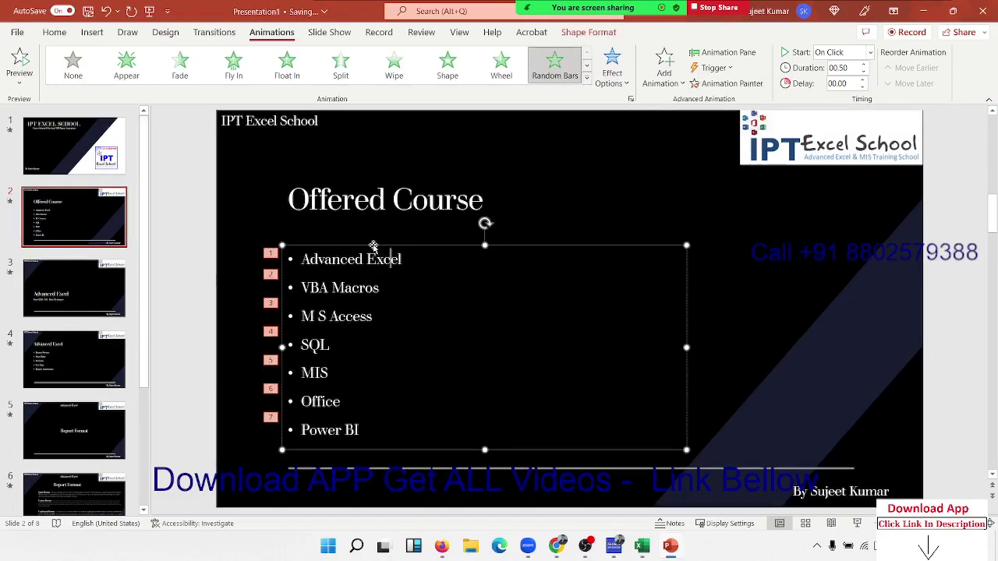
click(587, 84)
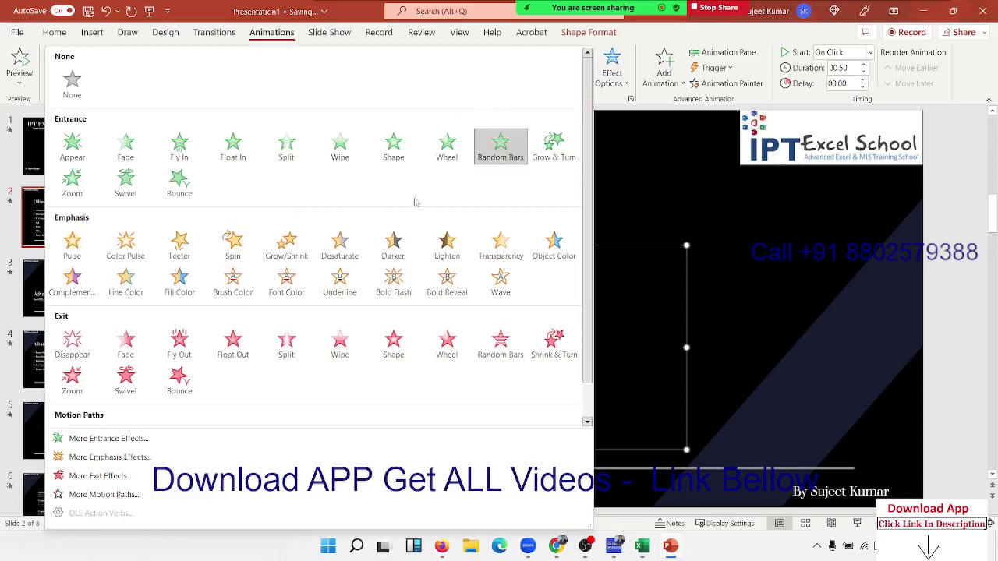
click(644, 231)
Set the Random Bars sequence to All at Once and start the slide show
click(624, 84)
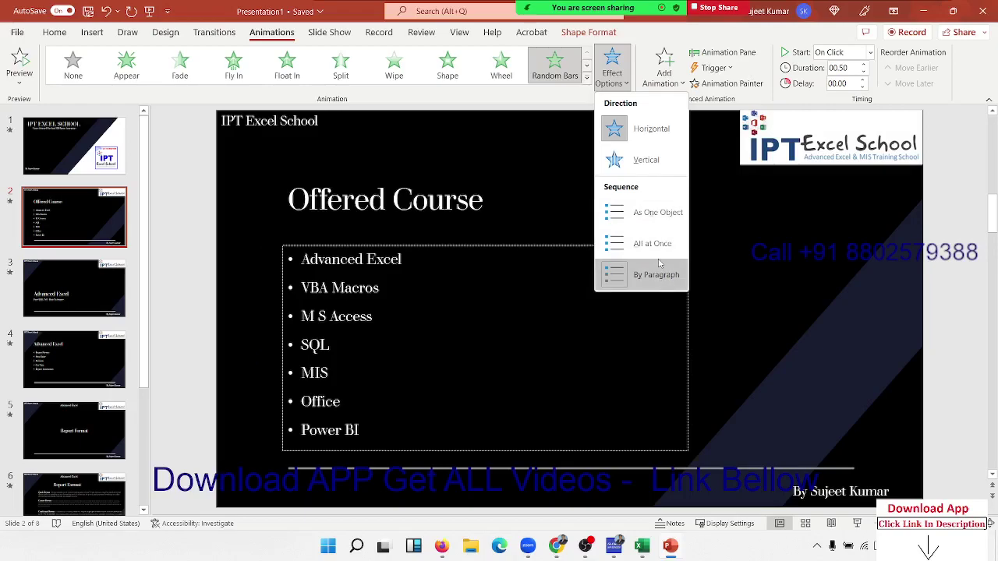
click(657, 257)
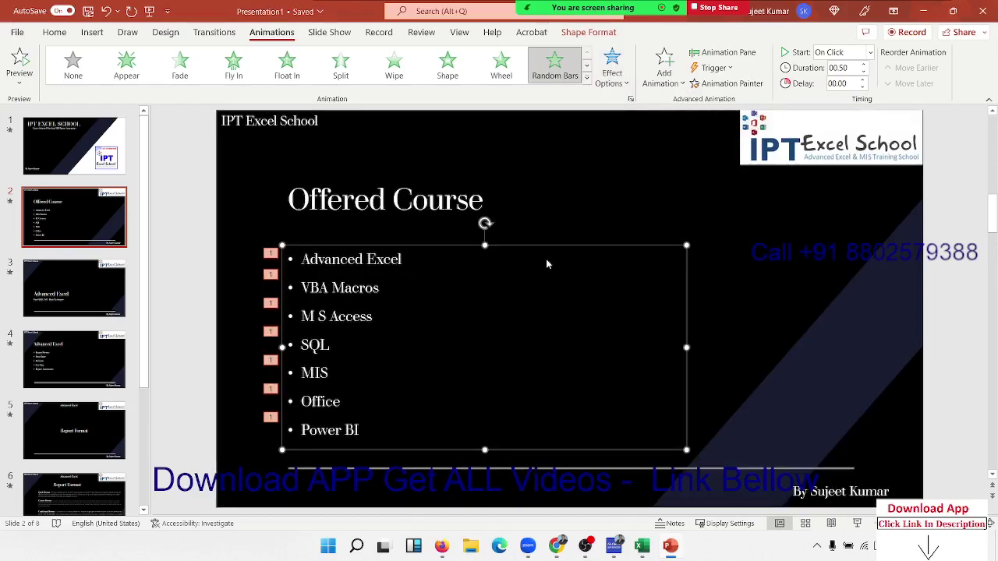
key(F5)
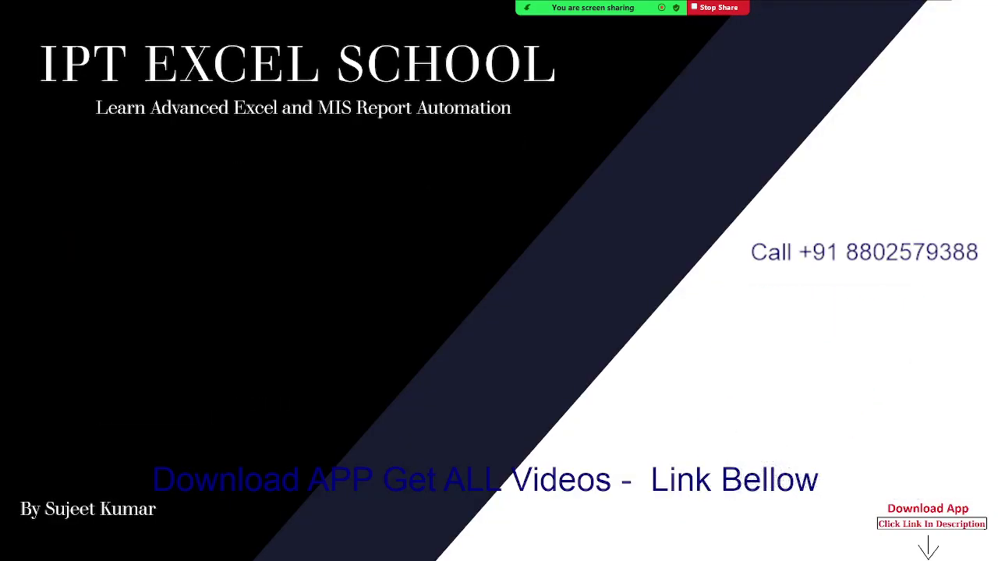
Advance the running slide show three slides, then exit it
key(Right)
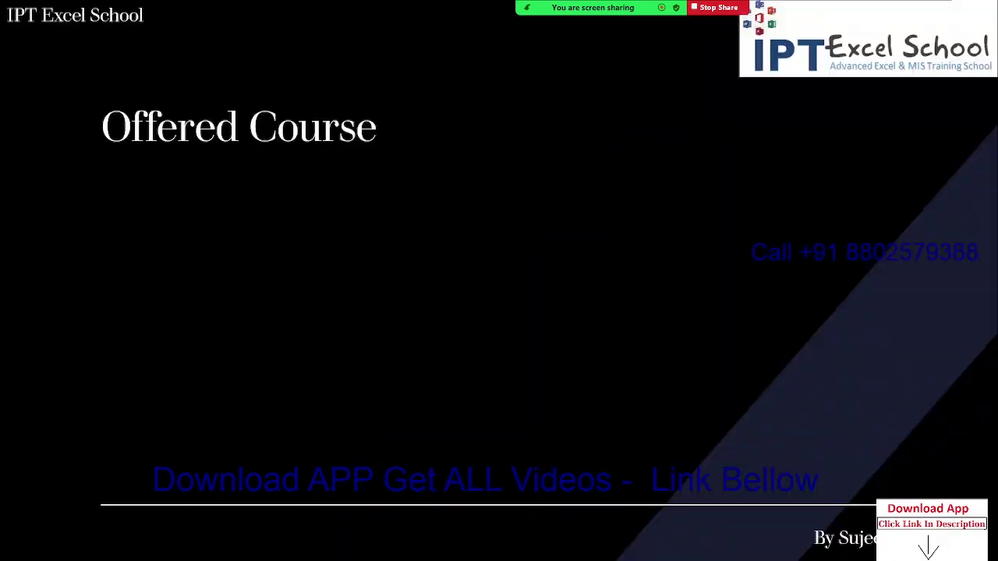
key(Right)
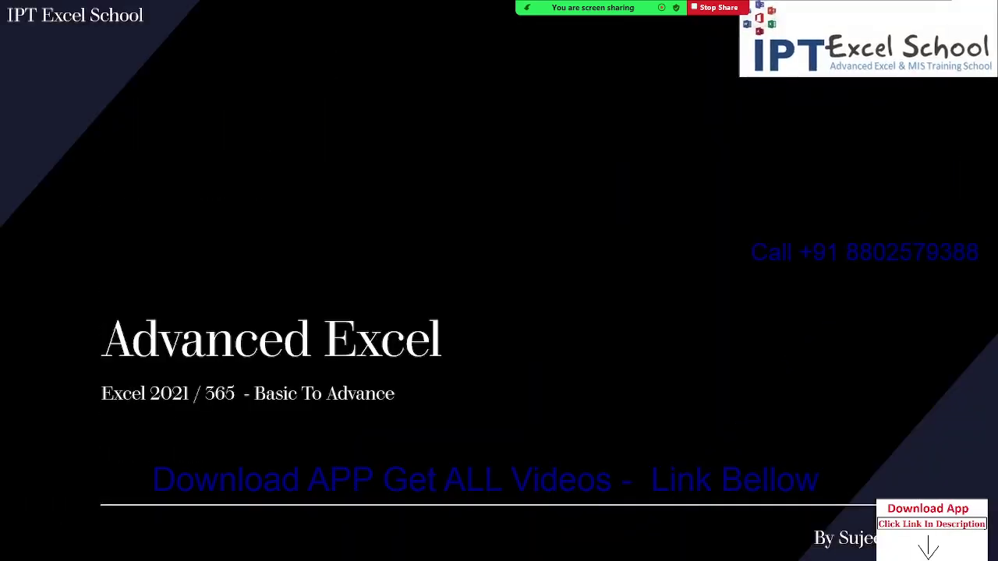
key(Right)
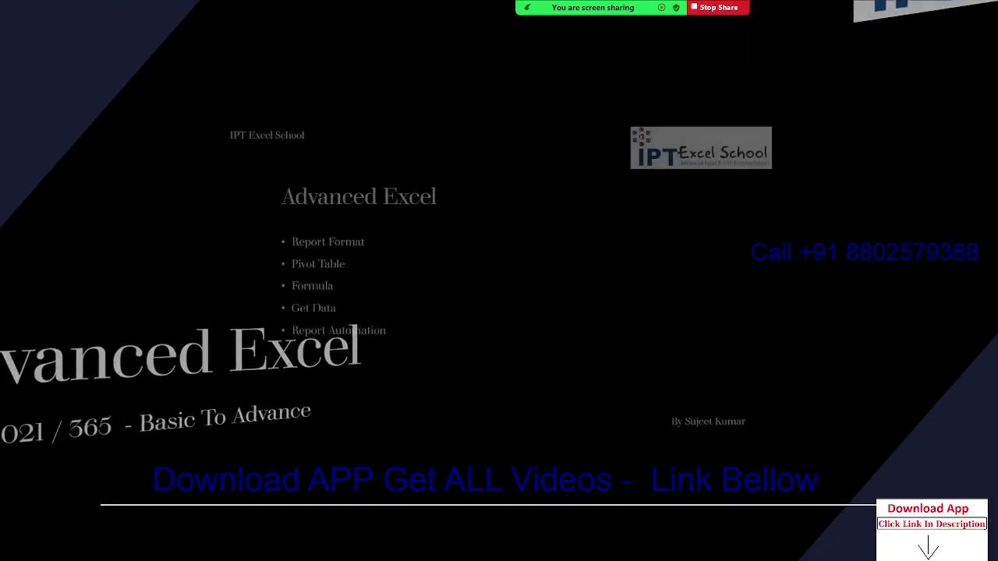
key(Escape)
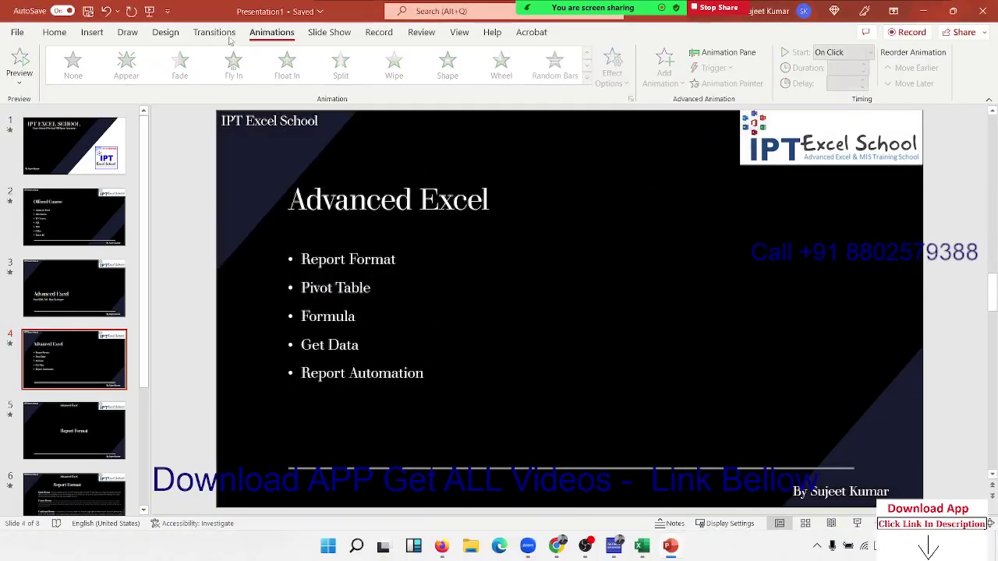
Change the transition sound from Drum Roll to [No Sound] and return to Offered Course
click(215, 32)
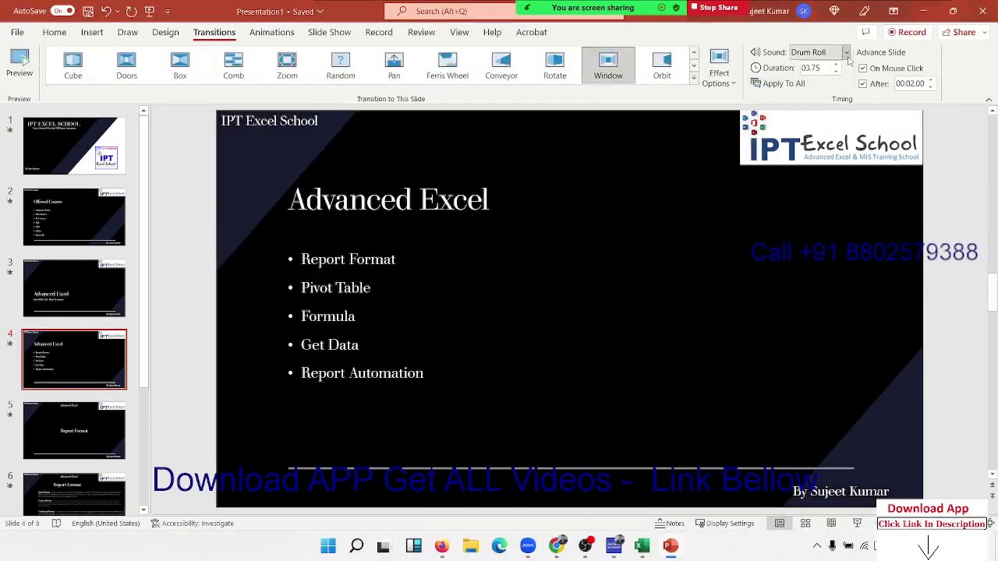
click(847, 52)
click(818, 67)
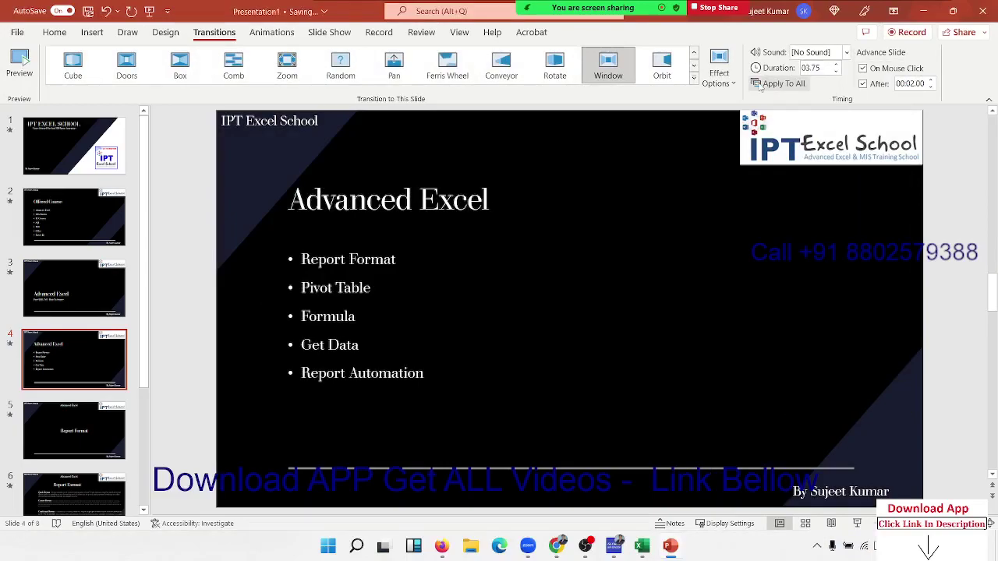
click(88, 242)
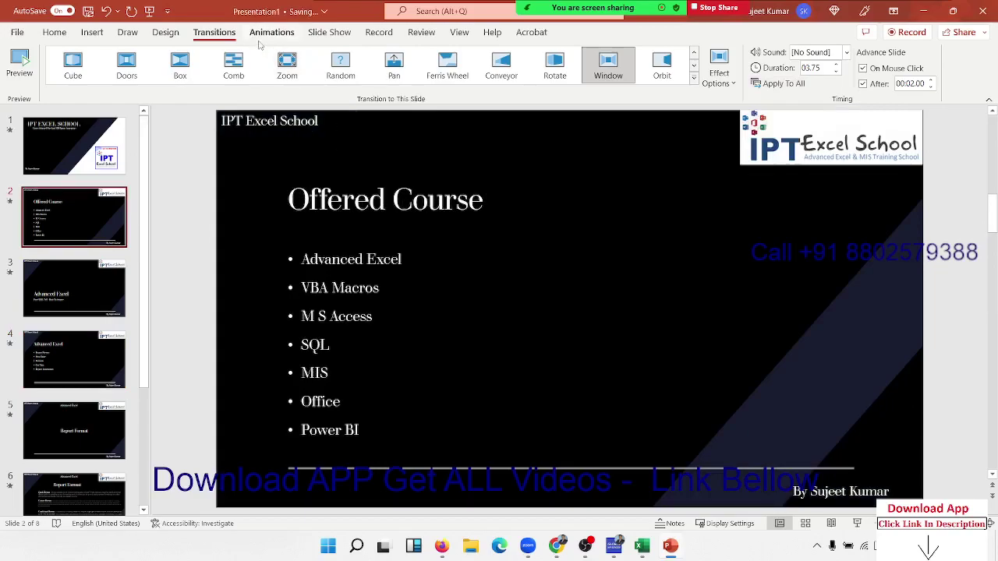
click(271, 32)
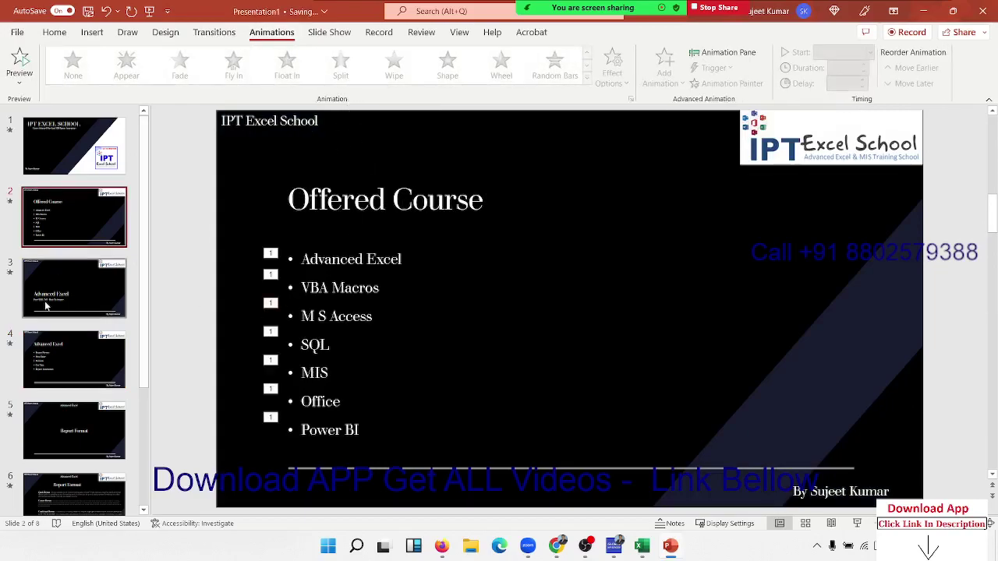
On slide 3, select the Advanced Excel title box and browse animation effects without choosing one
click(74, 288)
click(400, 351)
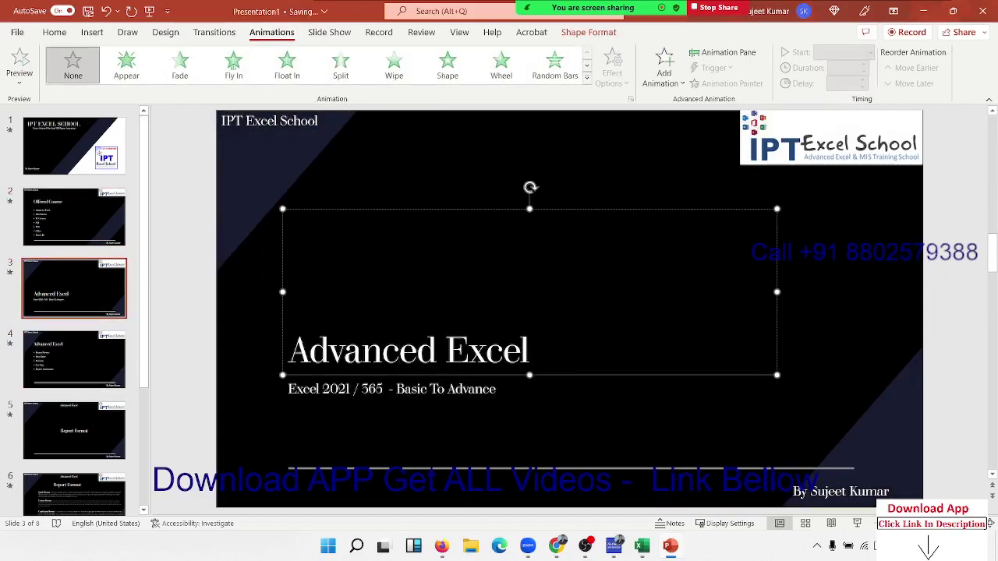
click(444, 351)
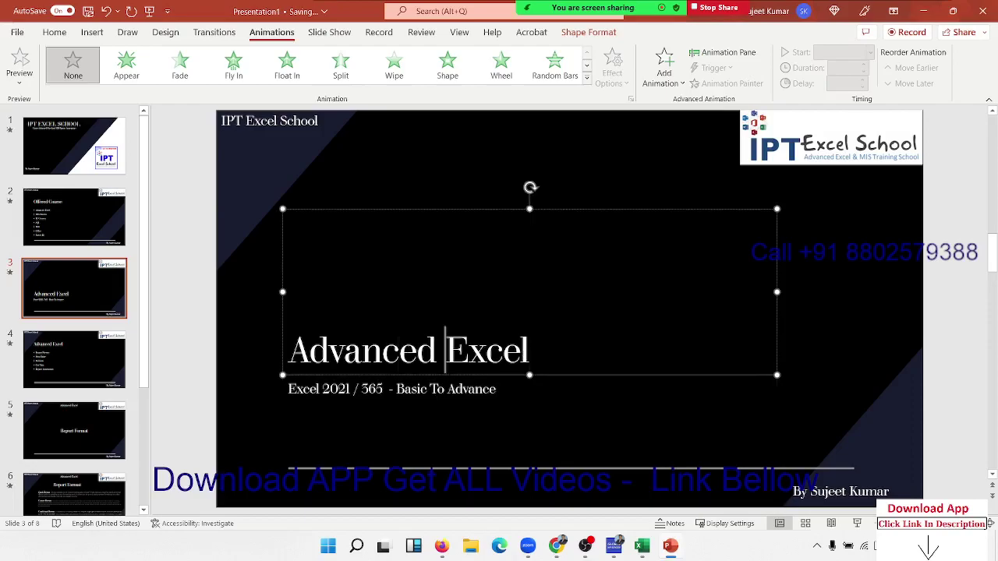
click(577, 377)
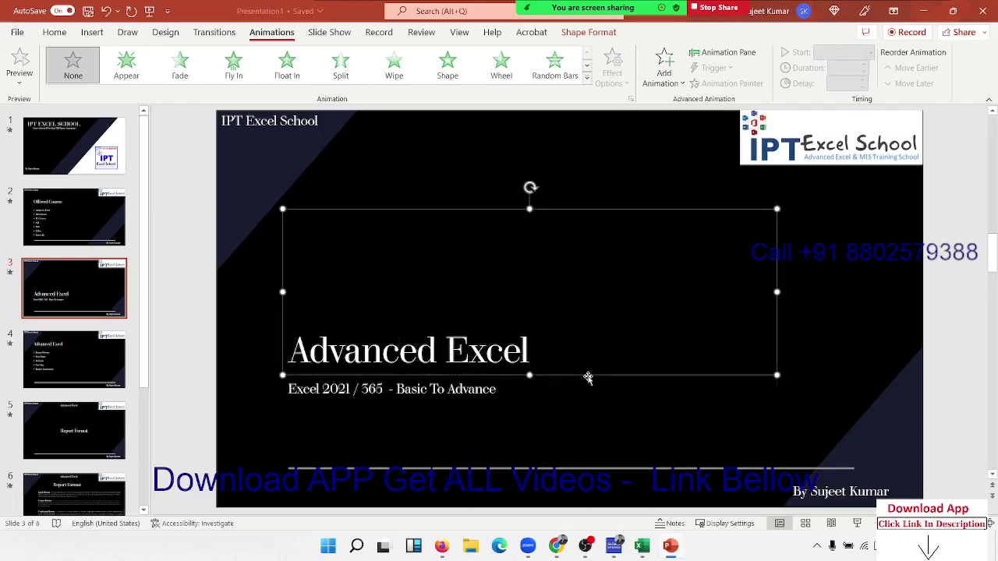
click(588, 80)
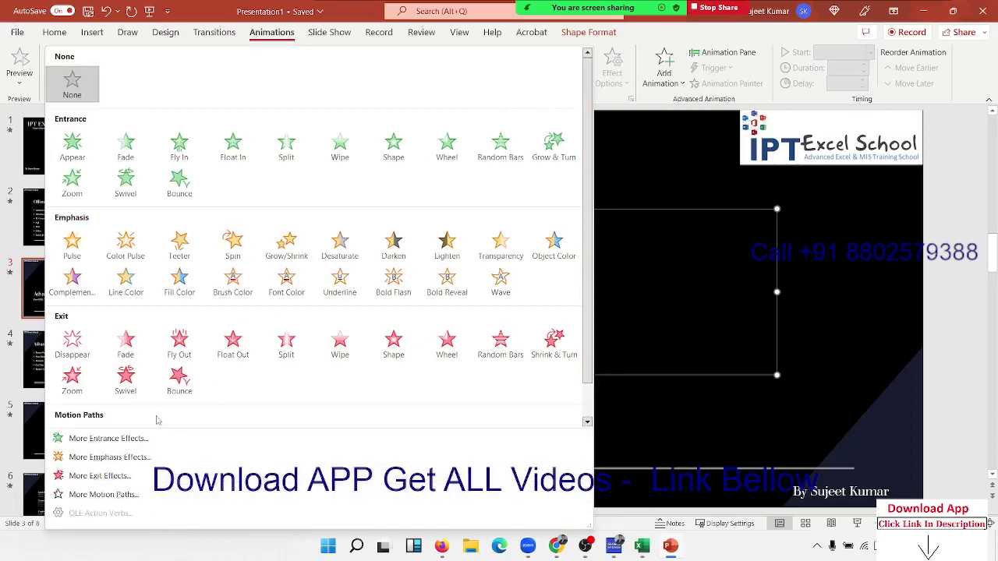
scroll(164, 411, down, 1)
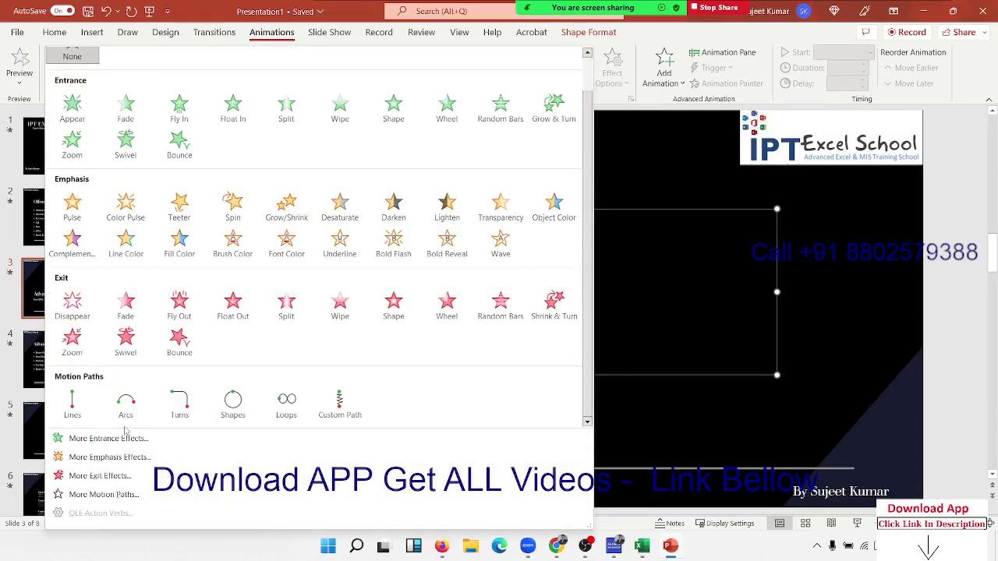
click(825, 323)
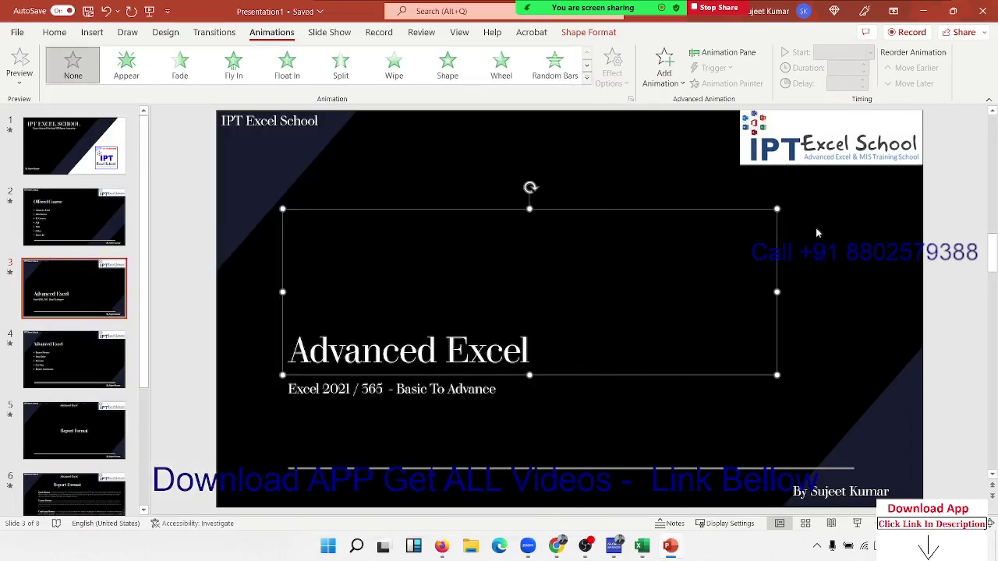
Select the IPT Excel School logo and begin drawing a Custom Path motion path
click(824, 168)
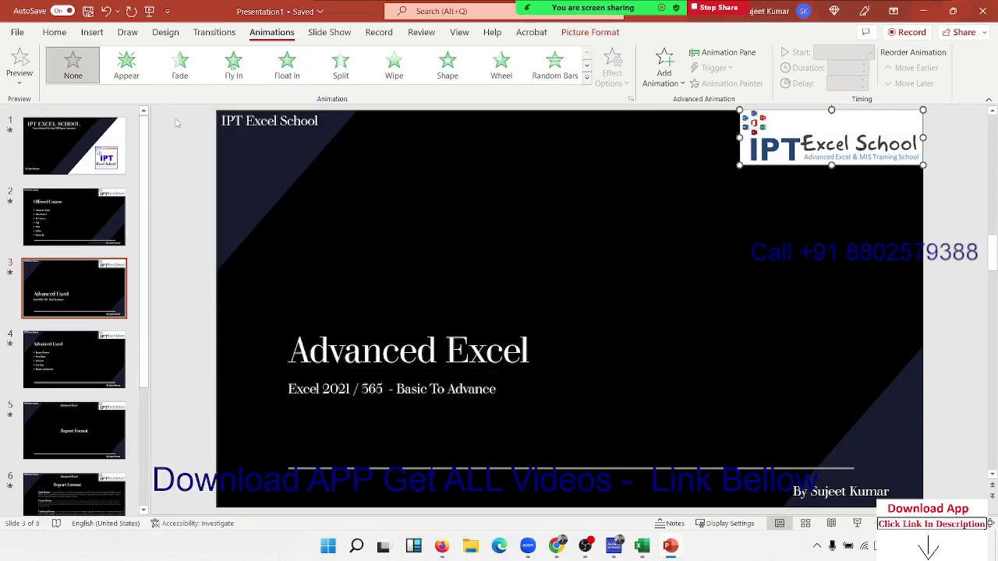
click(587, 77)
scroll(208, 421, down, 1)
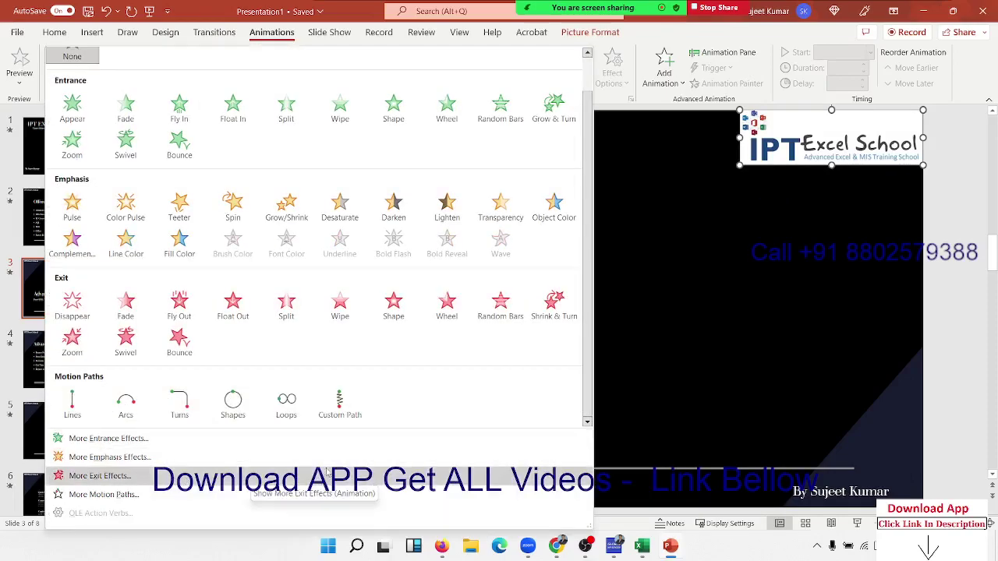
click(342, 406)
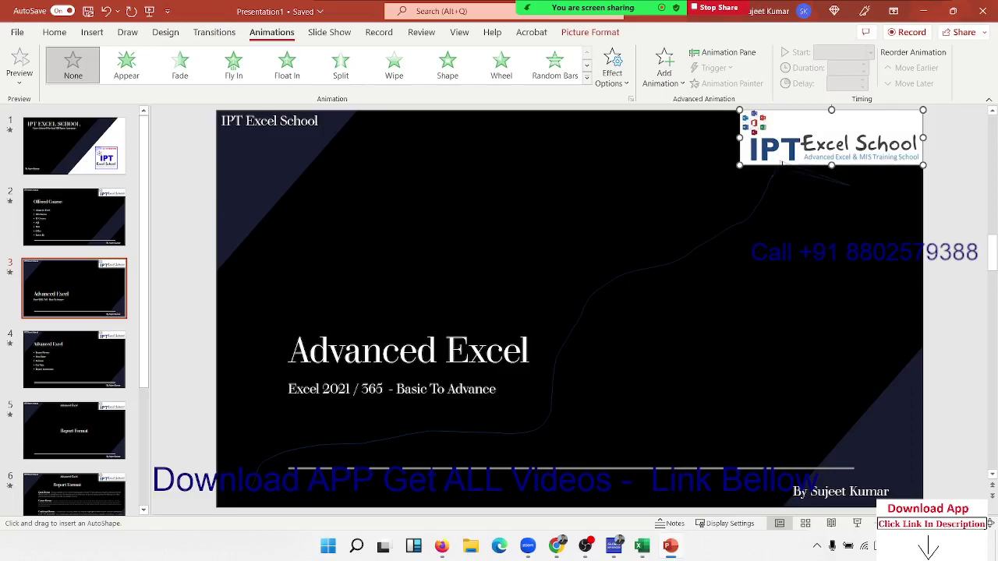
Finish the logo's custom motion path and nudge it slightly left
double_click(764, 202)
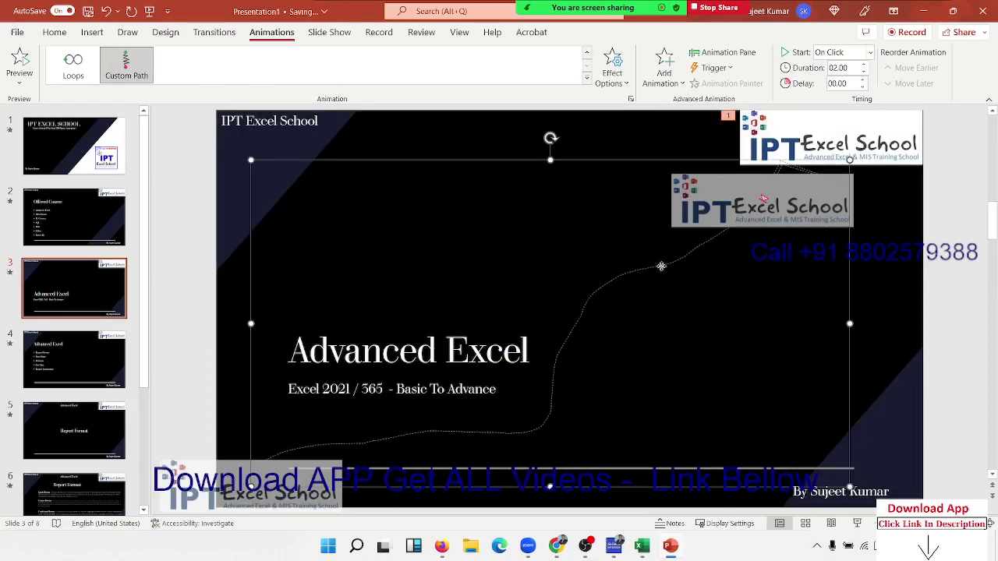
drag(661, 267, 774, 195)
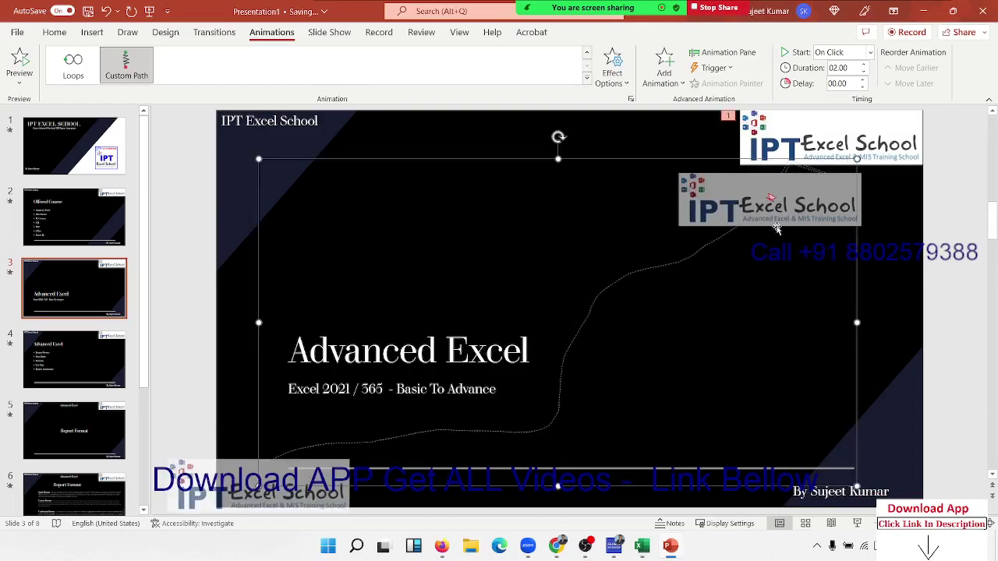
drag(777, 230, 771, 227)
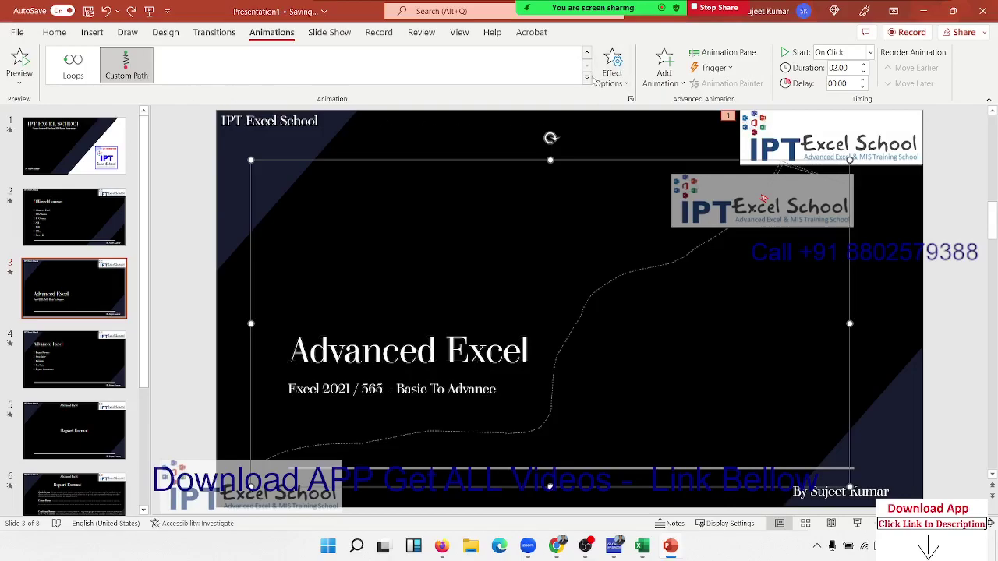
Look over the animation effects without choosing one, then go to slide 4
click(587, 78)
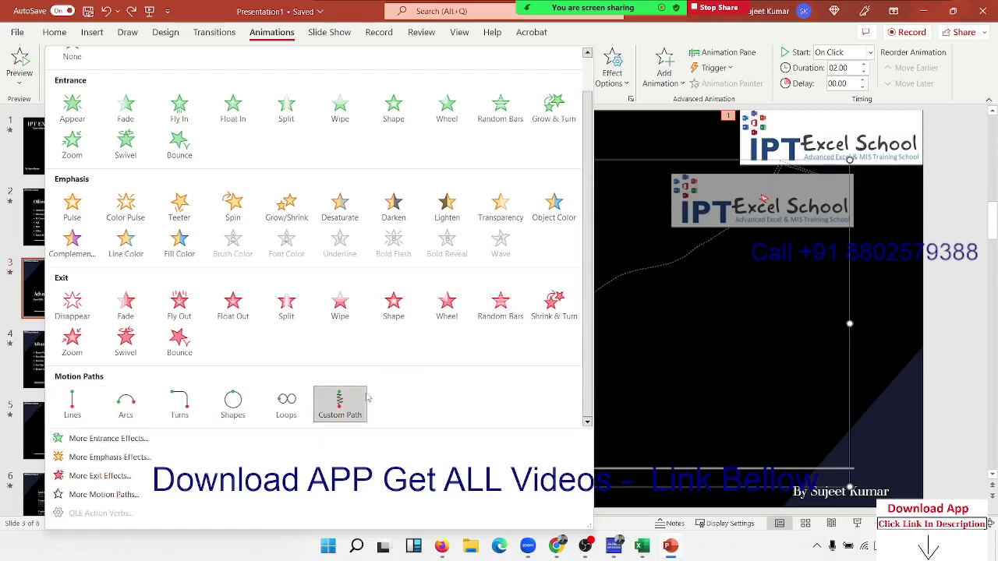
click(873, 390)
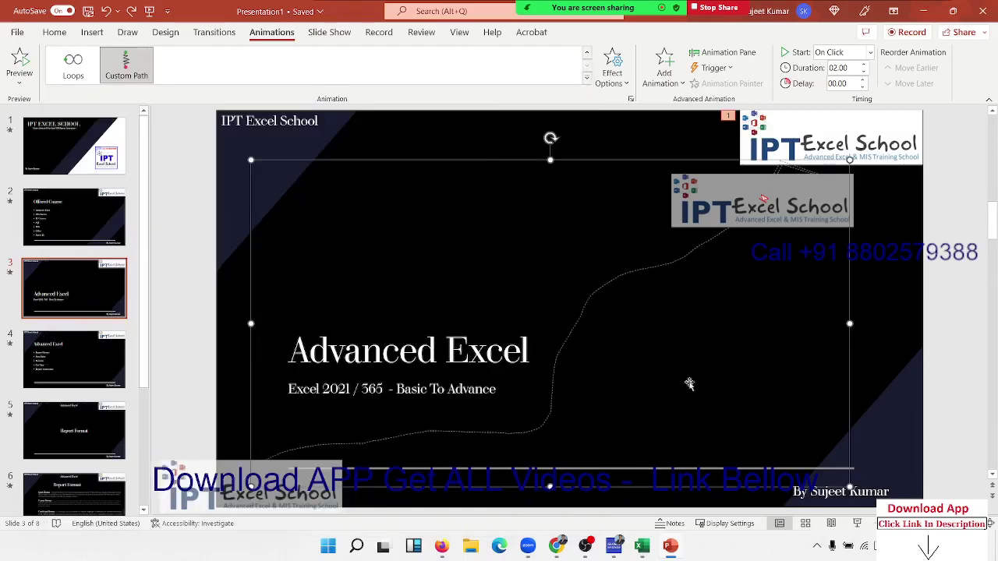
click(92, 378)
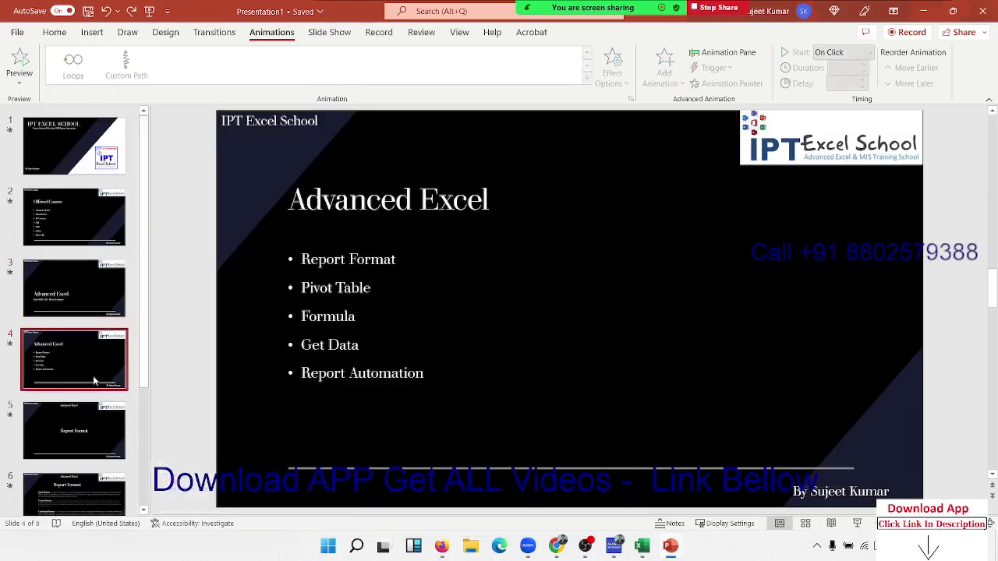
click(77, 430)
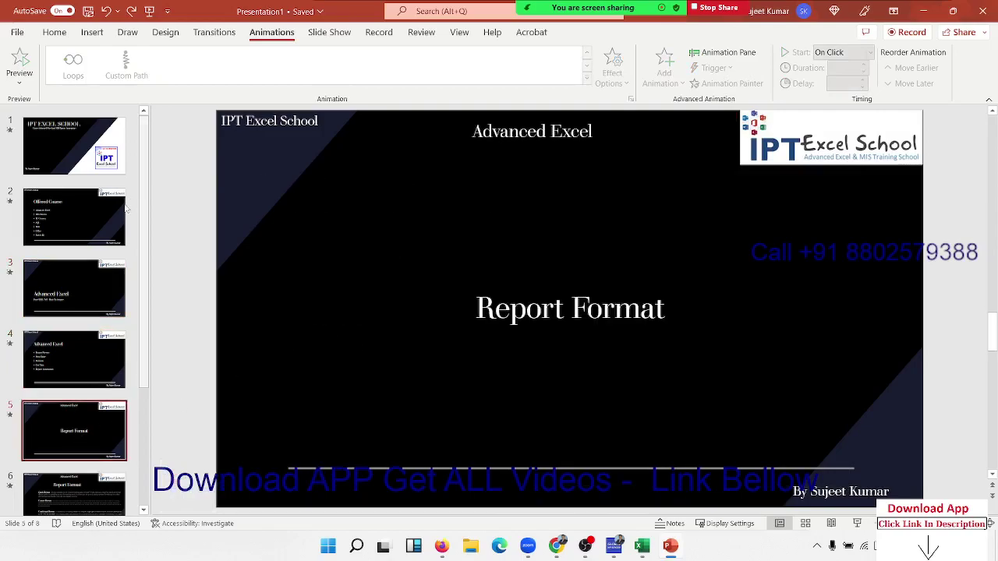
click(74, 217)
click(94, 294)
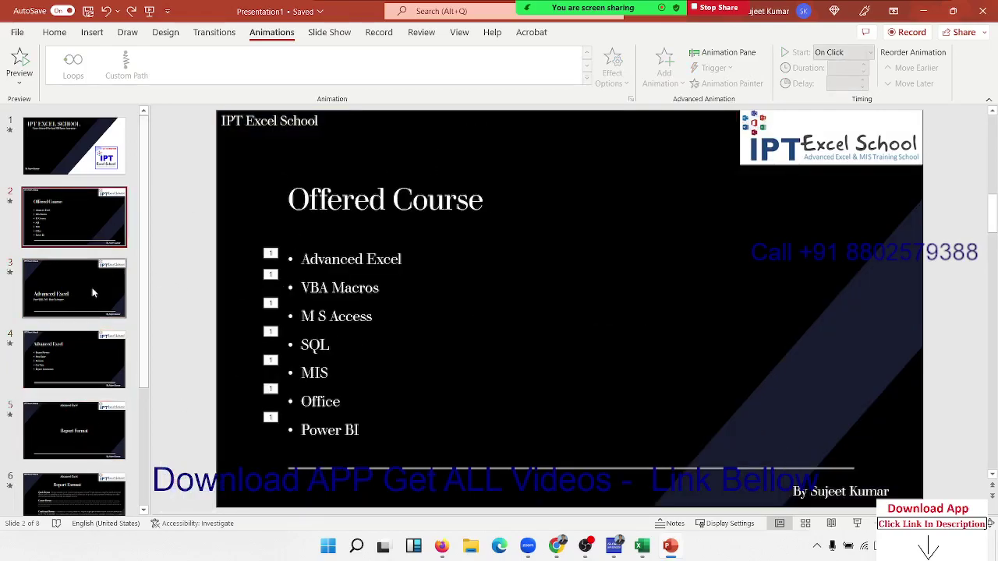
key(Home)
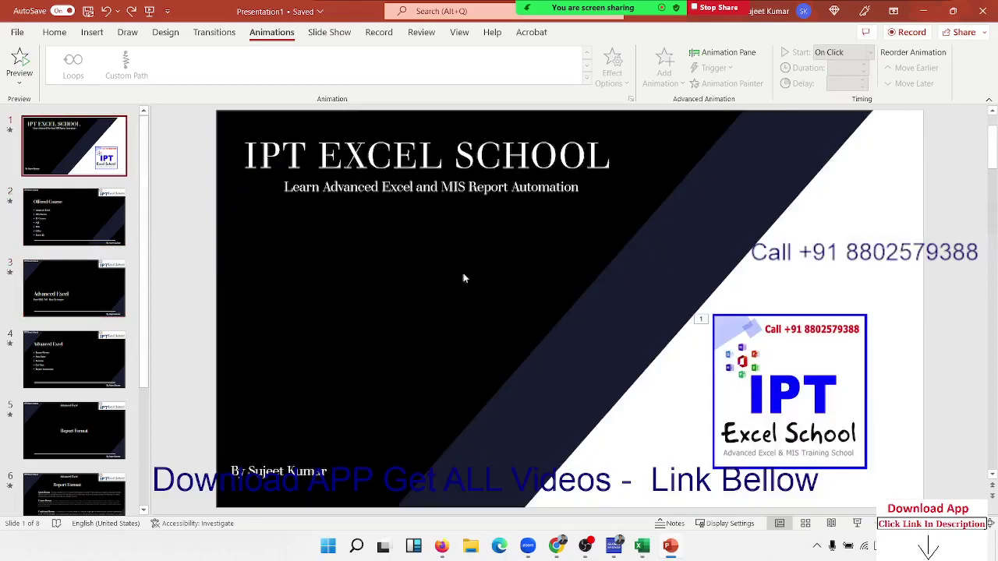
click(760, 382)
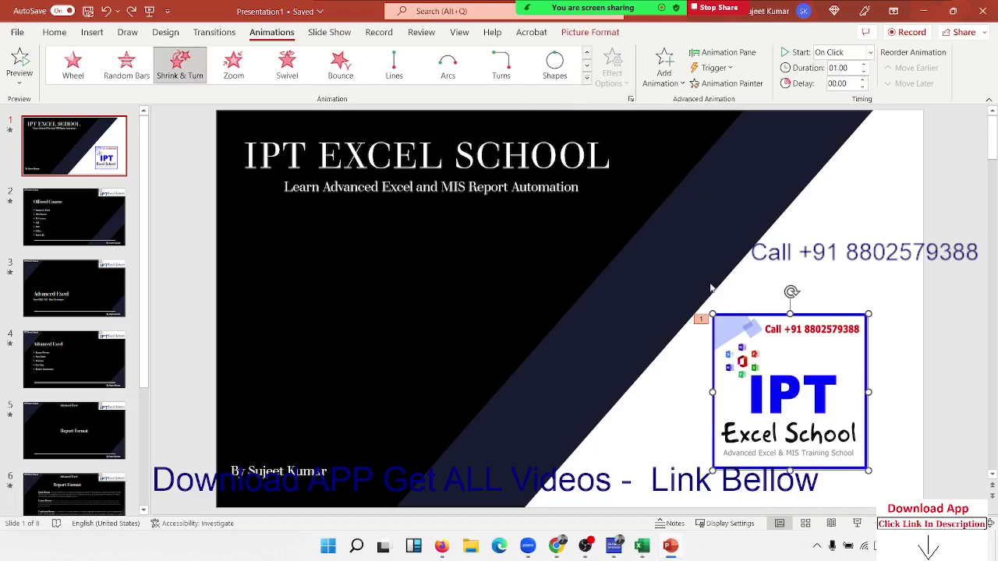
click(702, 327)
click(748, 349)
click(78, 288)
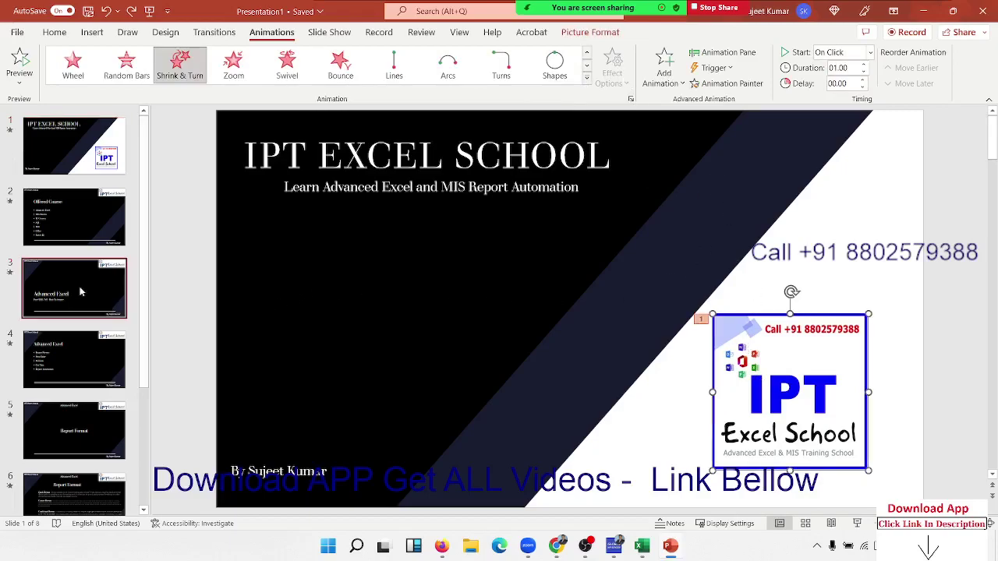
click(85, 367)
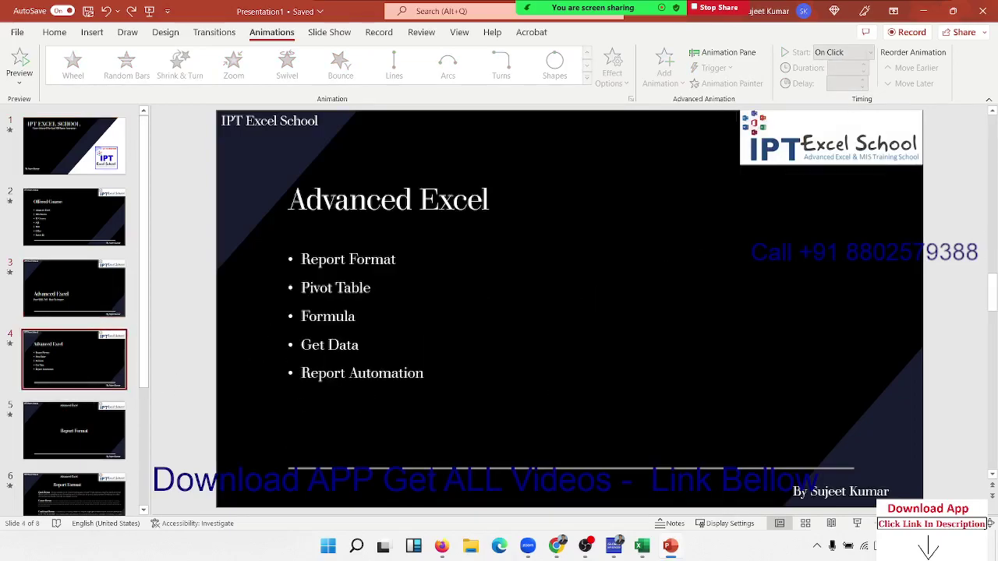
click(355, 316)
Give slide 4's bullet box an Appear entrance plus a Teeter emphasis, and show the Animation Pane
click(431, 245)
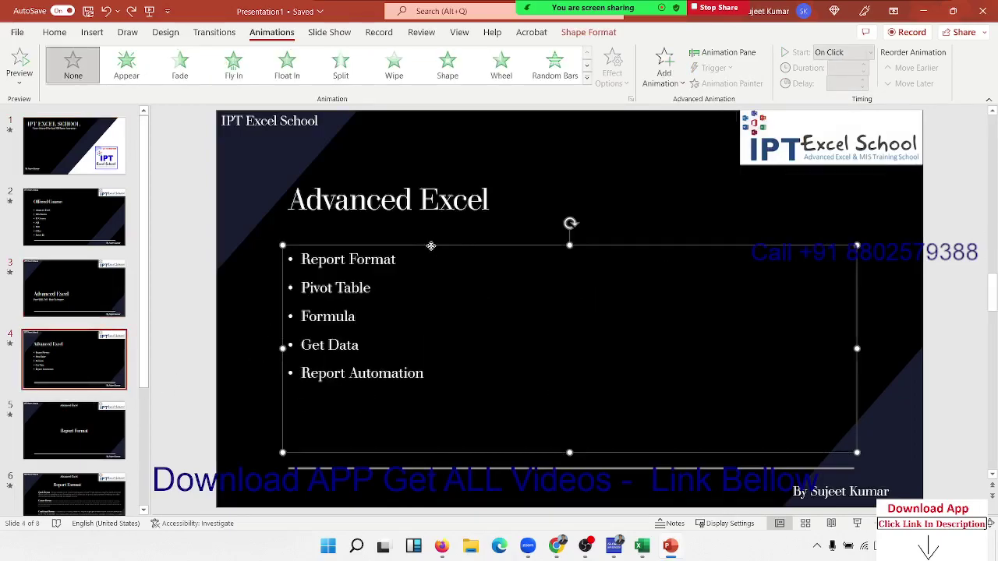
click(667, 66)
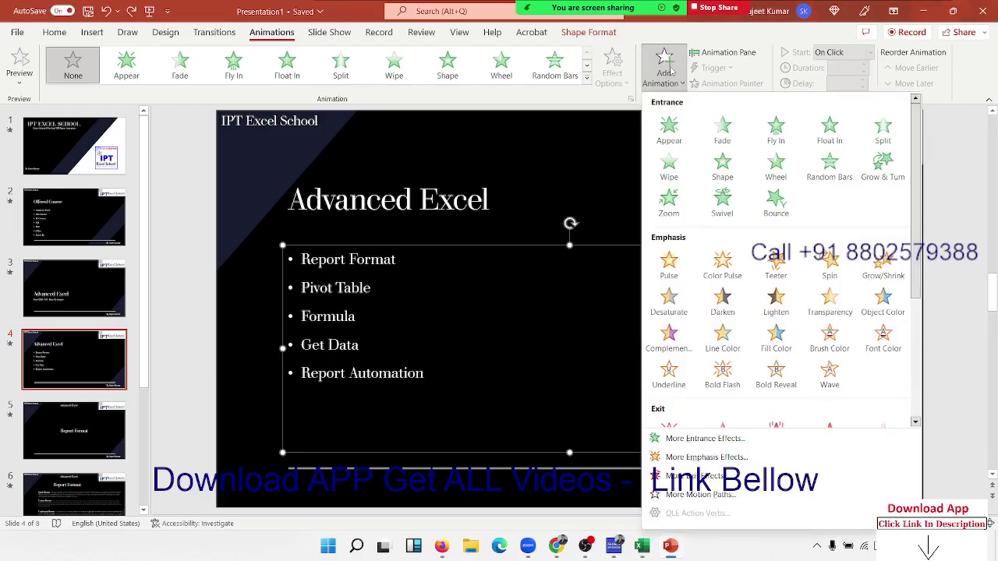
click(669, 128)
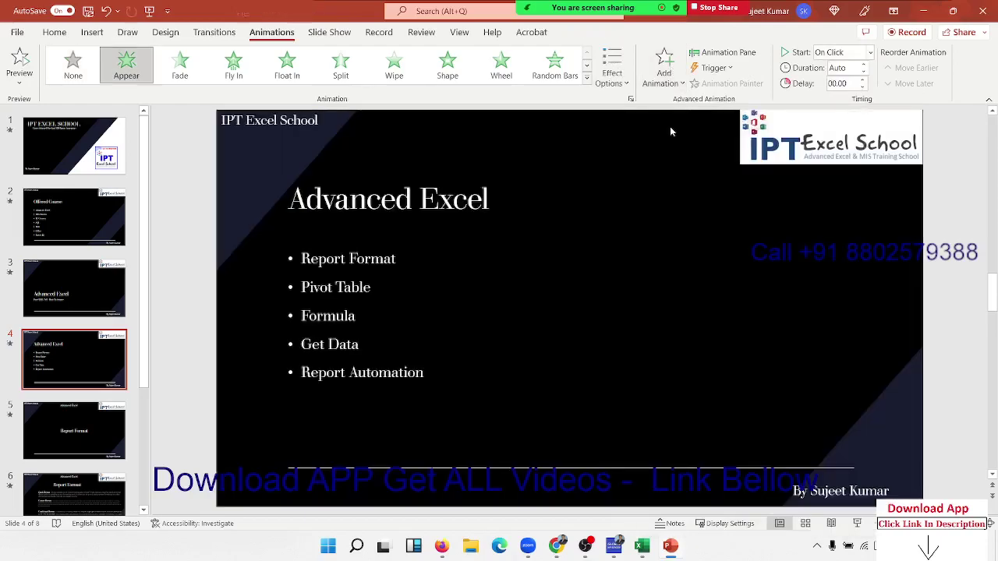
click(672, 69)
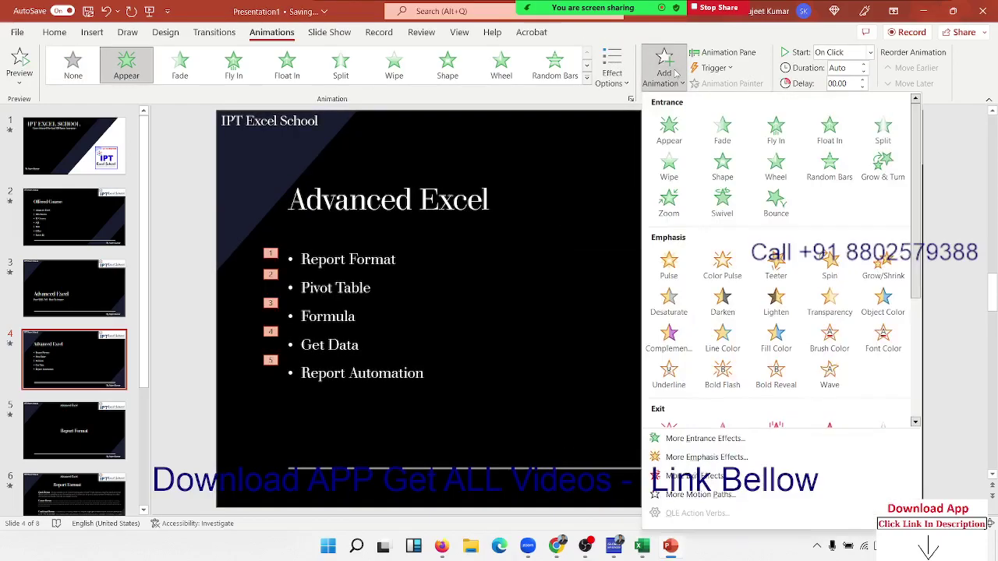
click(785, 271)
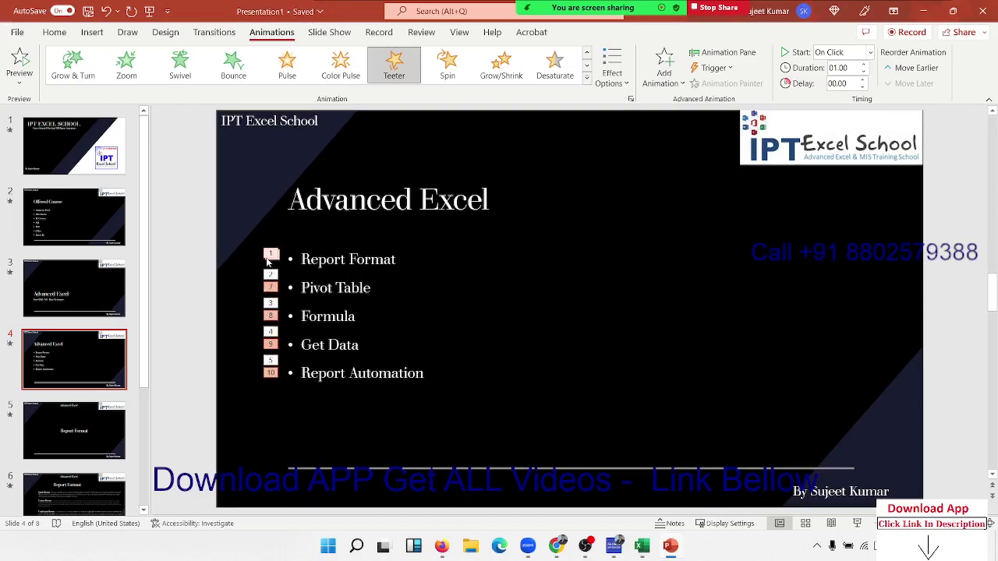
click(725, 52)
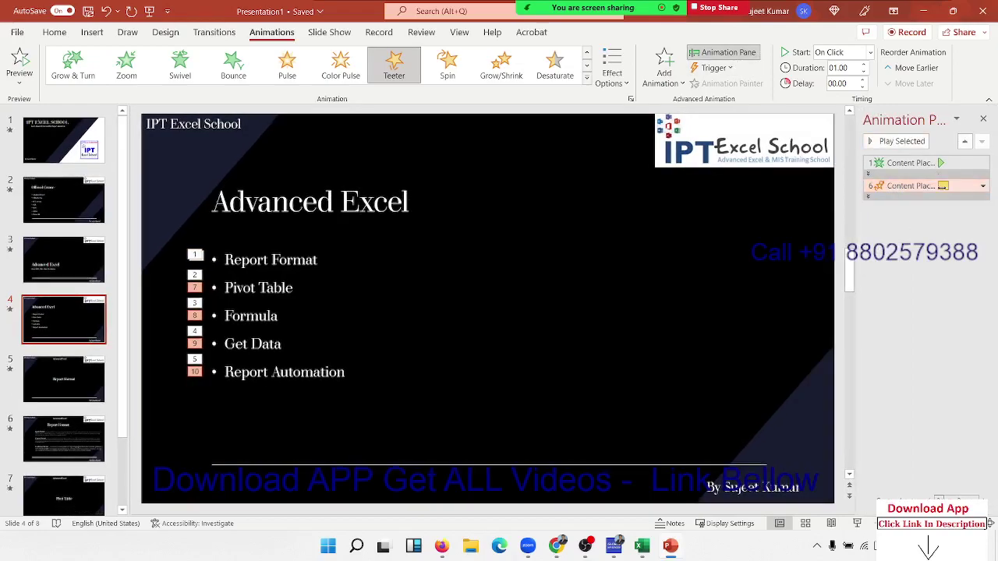
Review the Appear and Teeter entries, keeping the bullets starting On Click with no trigger
click(983, 186)
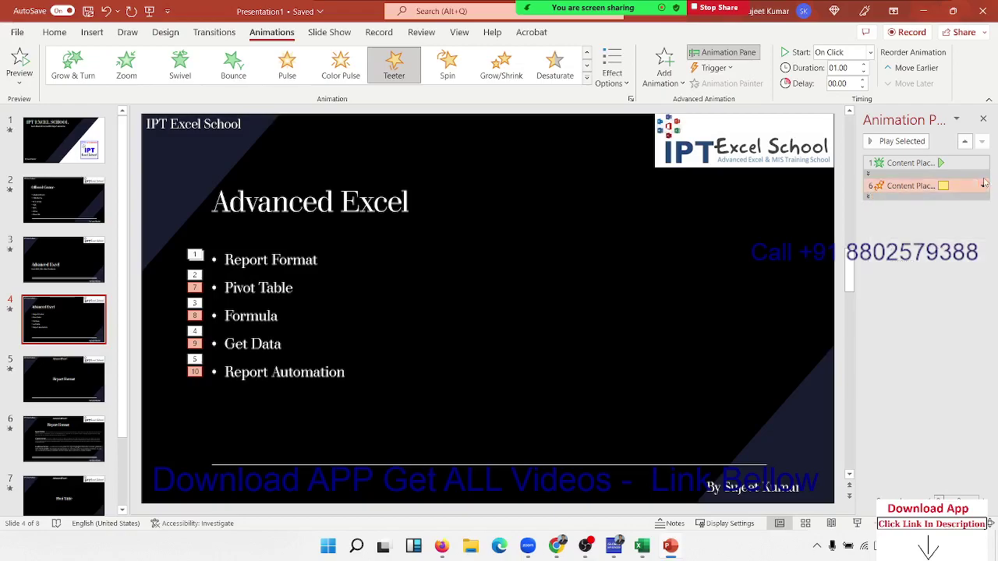
click(983, 164)
click(983, 164)
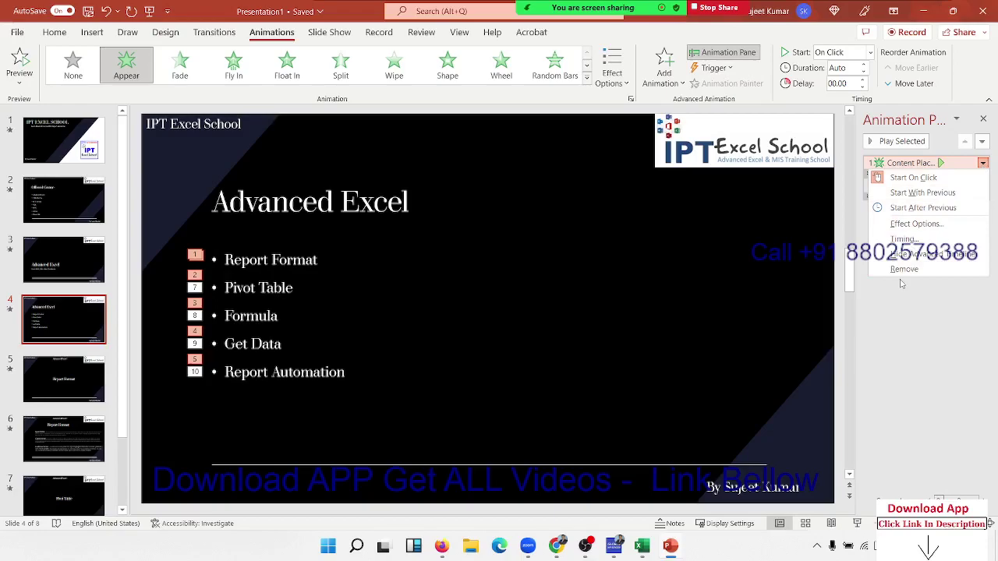
click(902, 307)
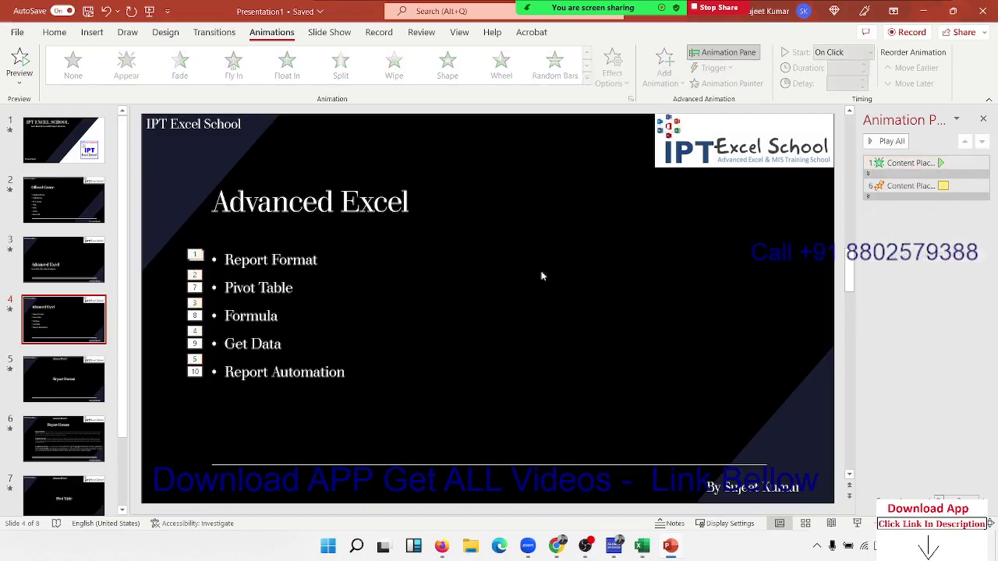
click(269, 260)
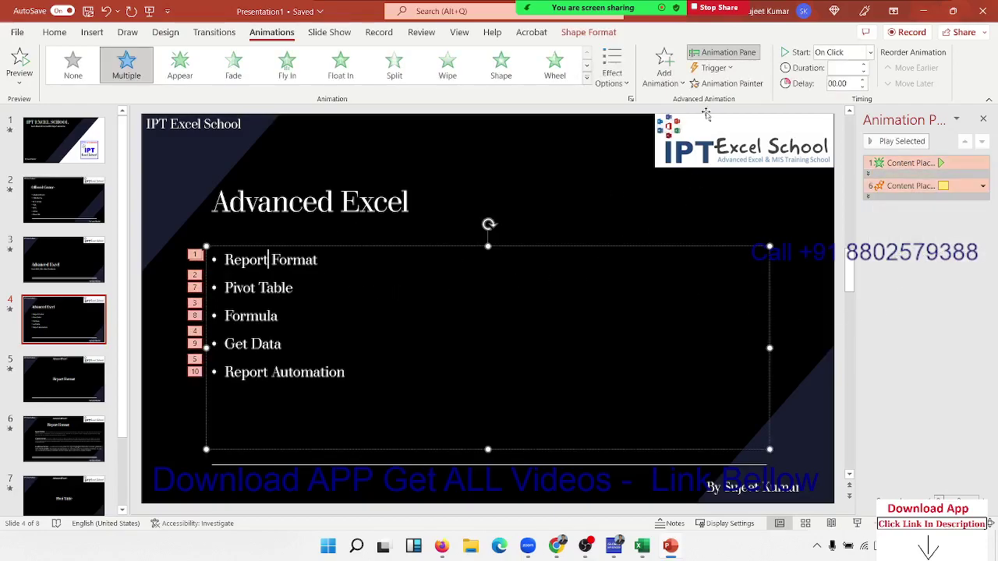
click(870, 53)
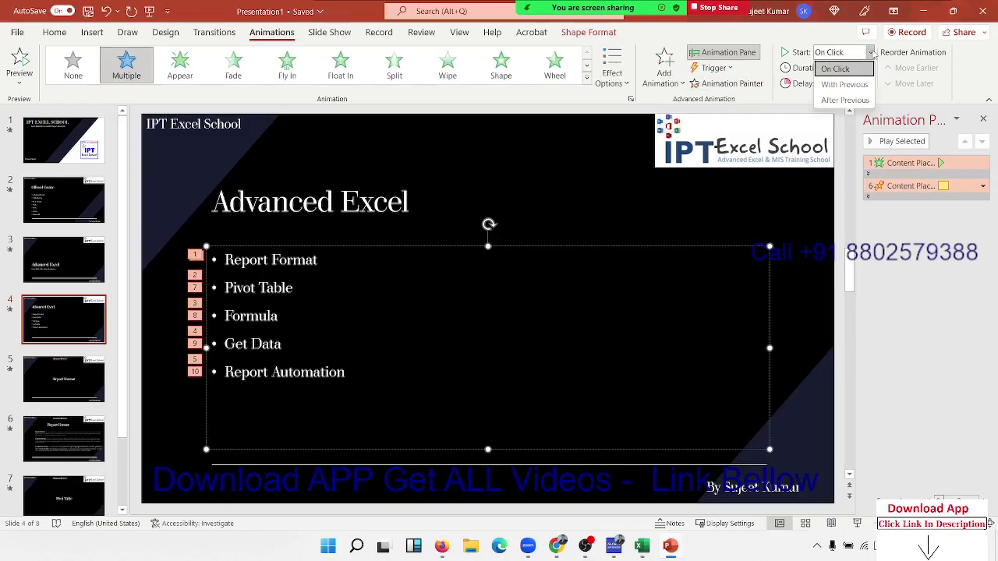
click(808, 48)
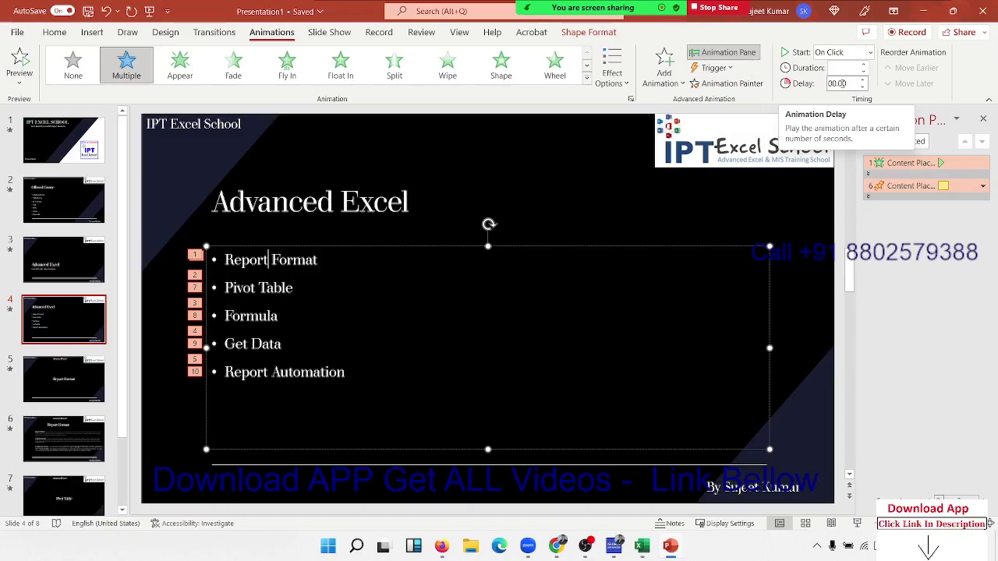
click(725, 72)
mouse_move(730, 85)
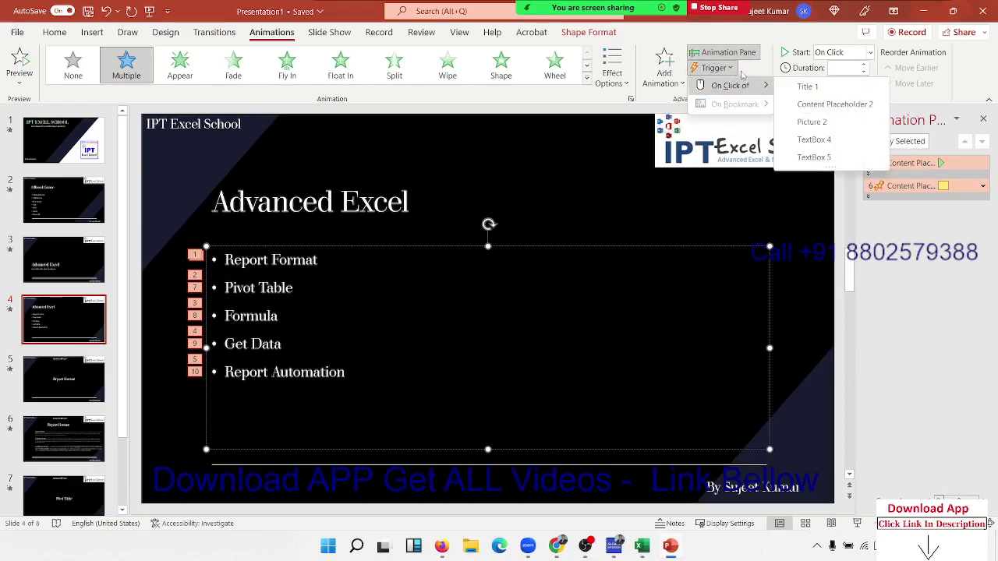
click(753, 72)
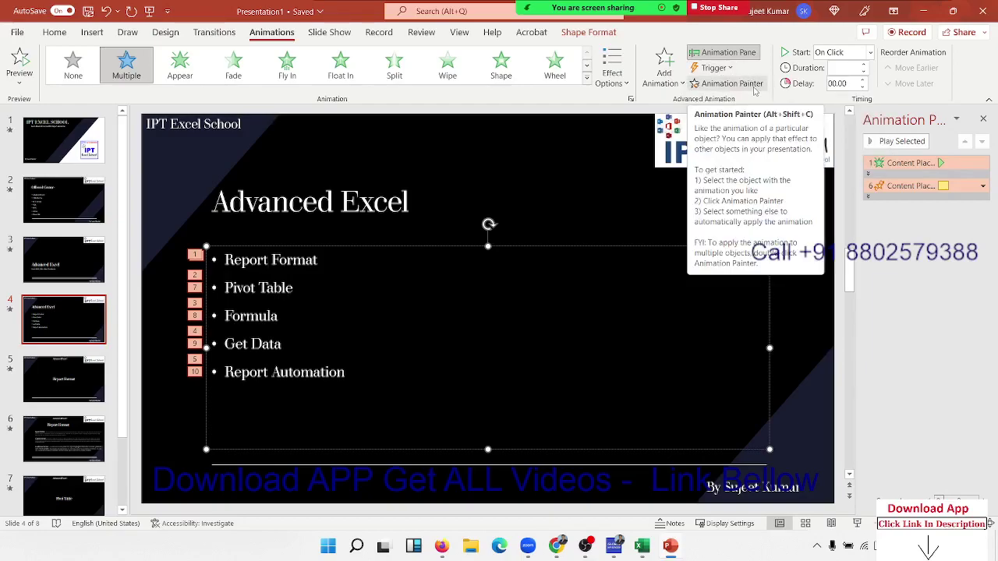
Copy the bullet animations with Animation Painter onto the bullet text, then select the title
click(754, 90)
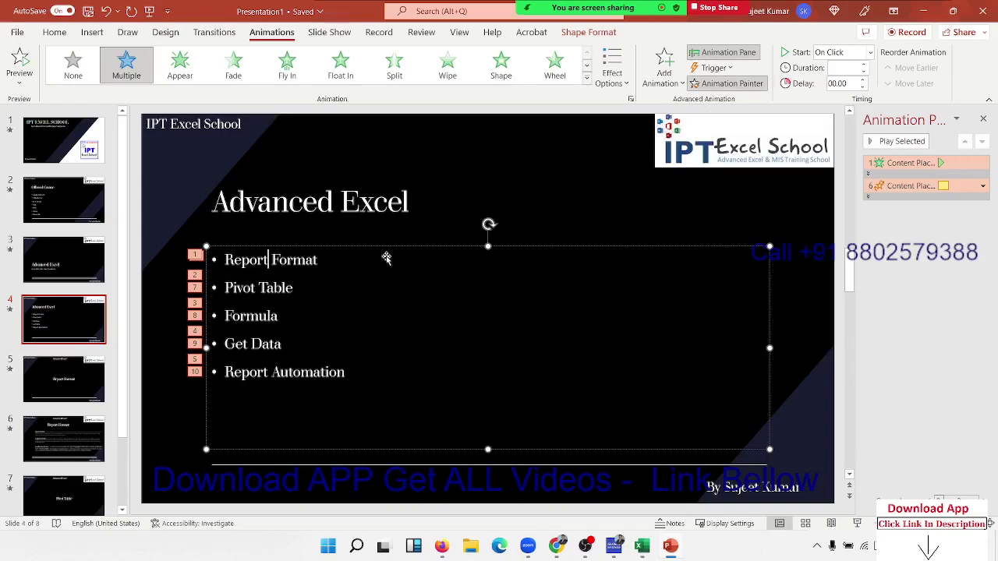
click(210, 260)
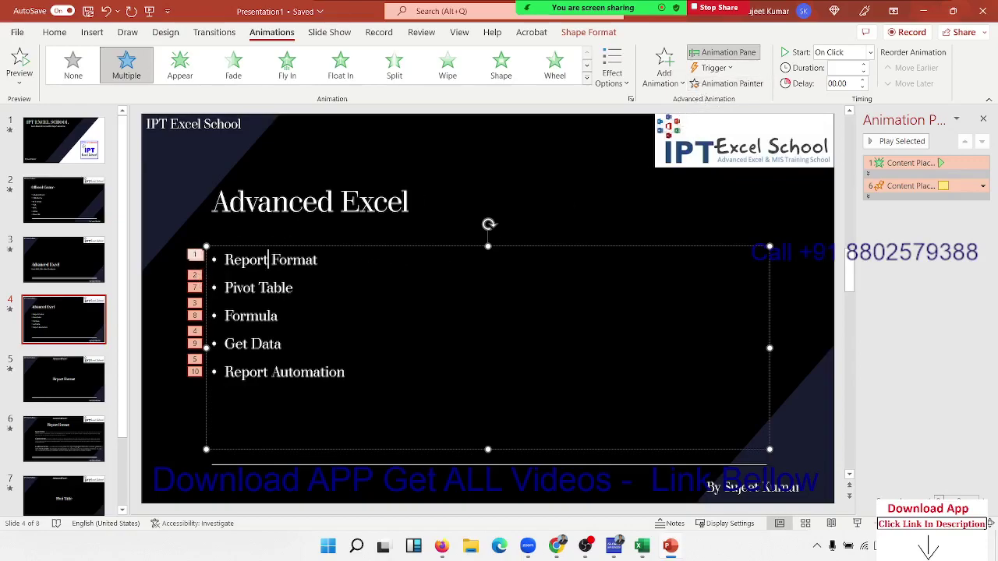
click(616, 226)
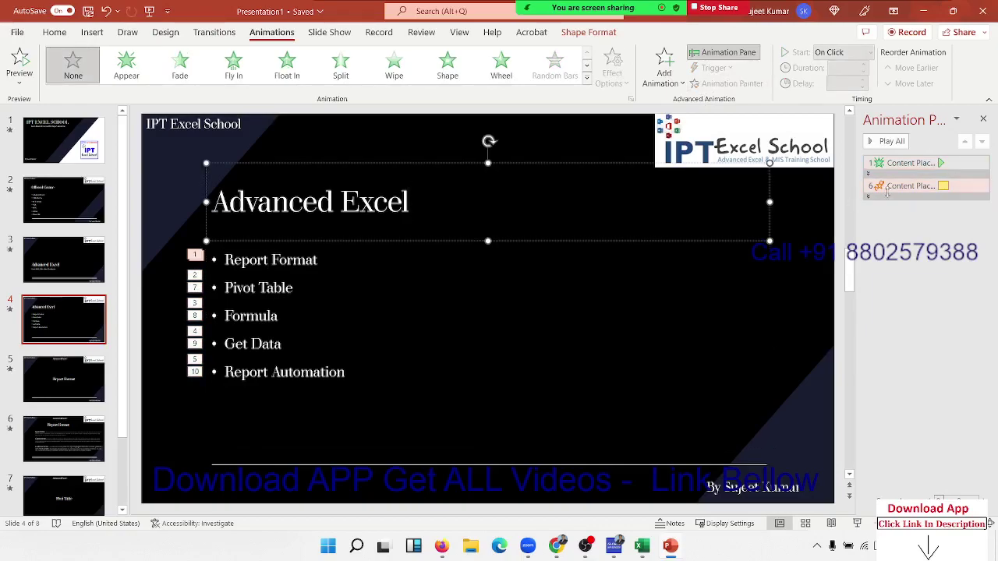
click(920, 163)
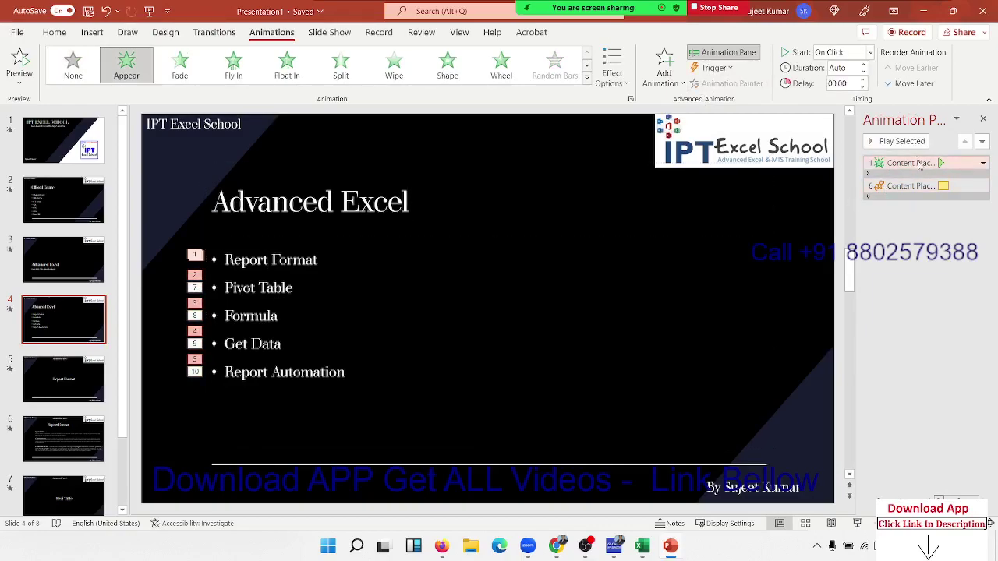
click(913, 83)
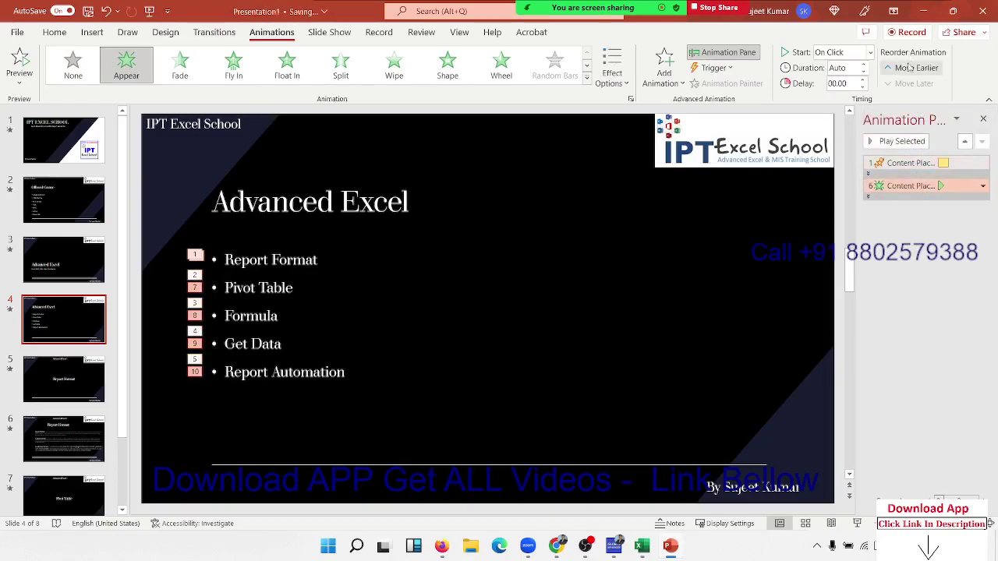
click(908, 69)
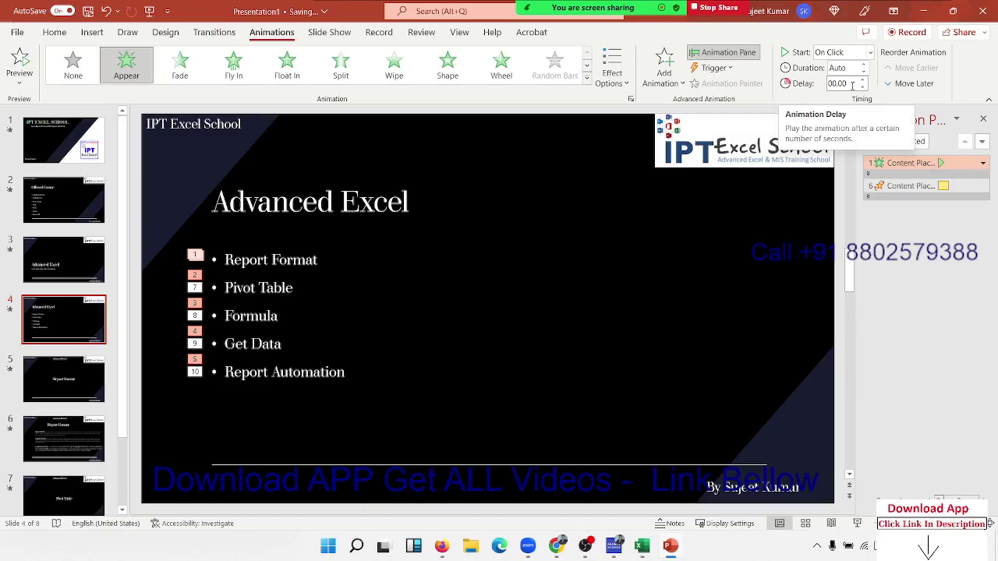
click(612, 78)
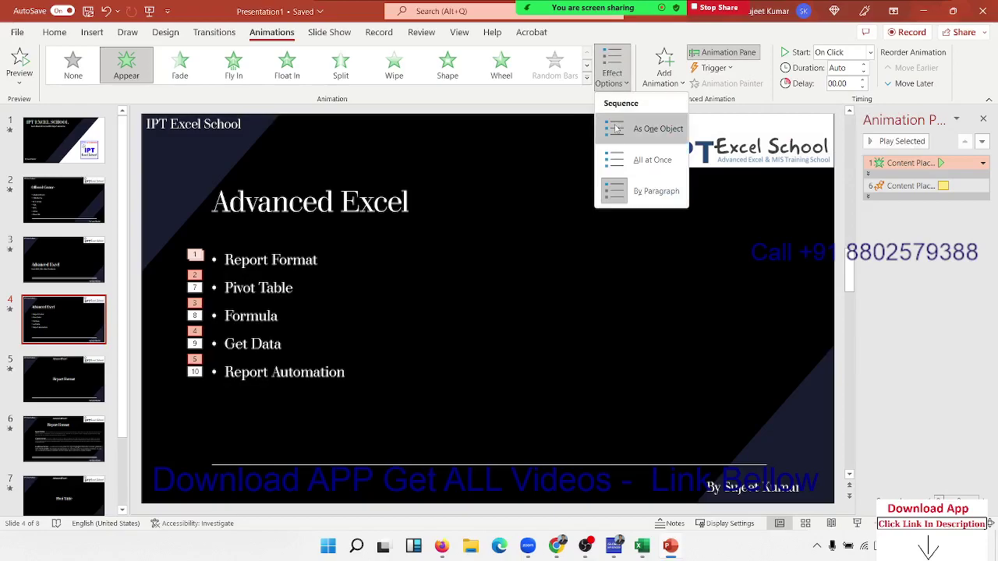
click(616, 160)
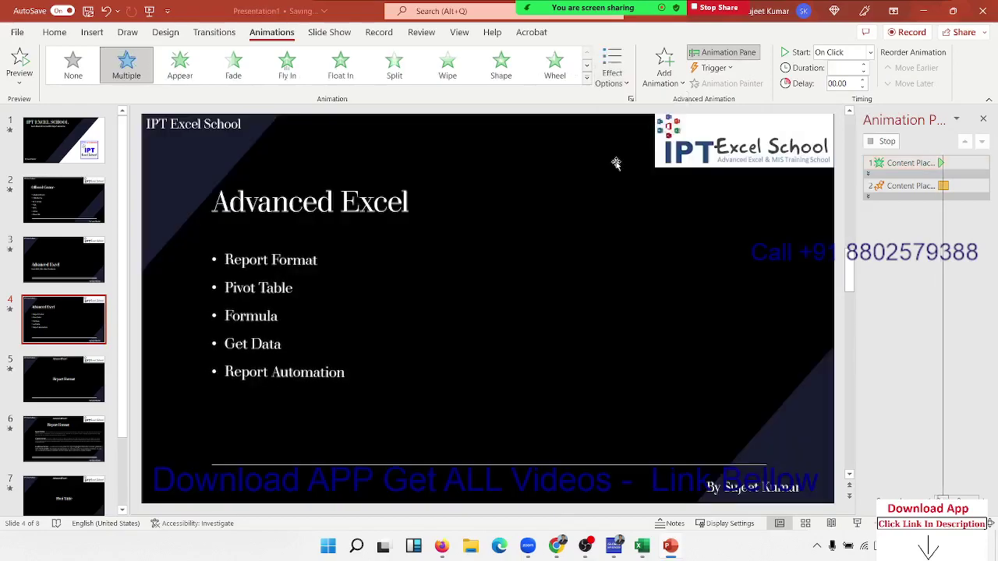
click(614, 81)
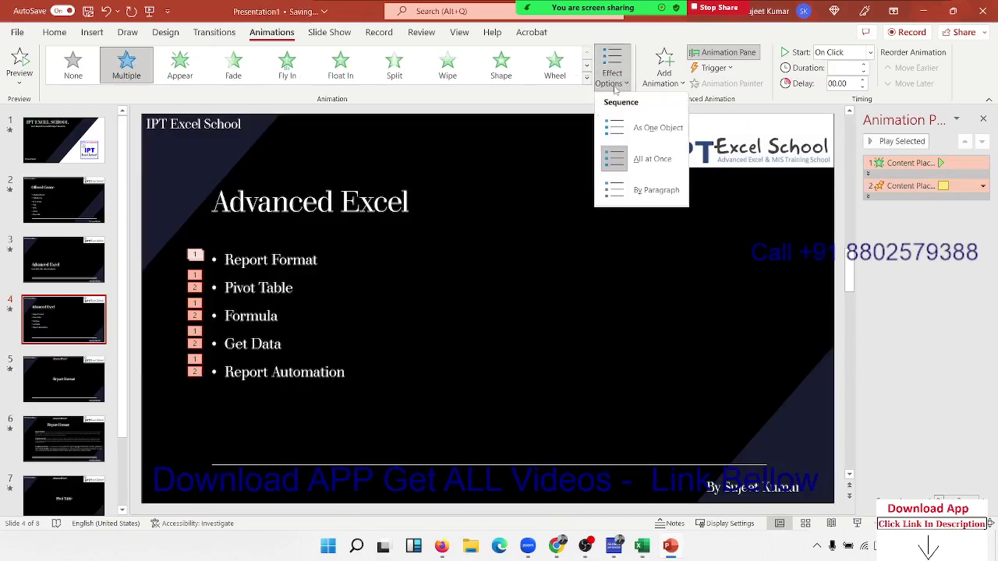
click(615, 125)
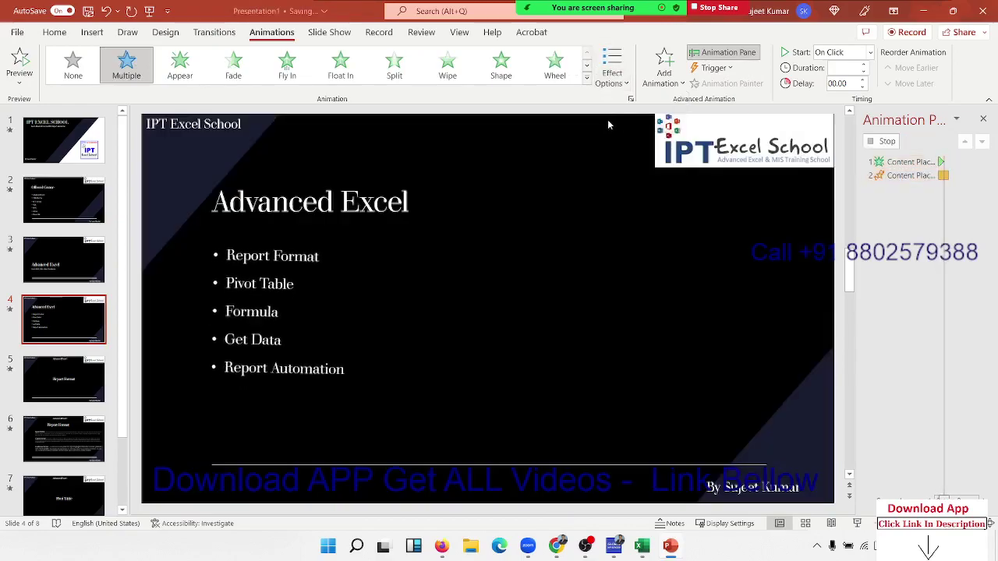
click(618, 72)
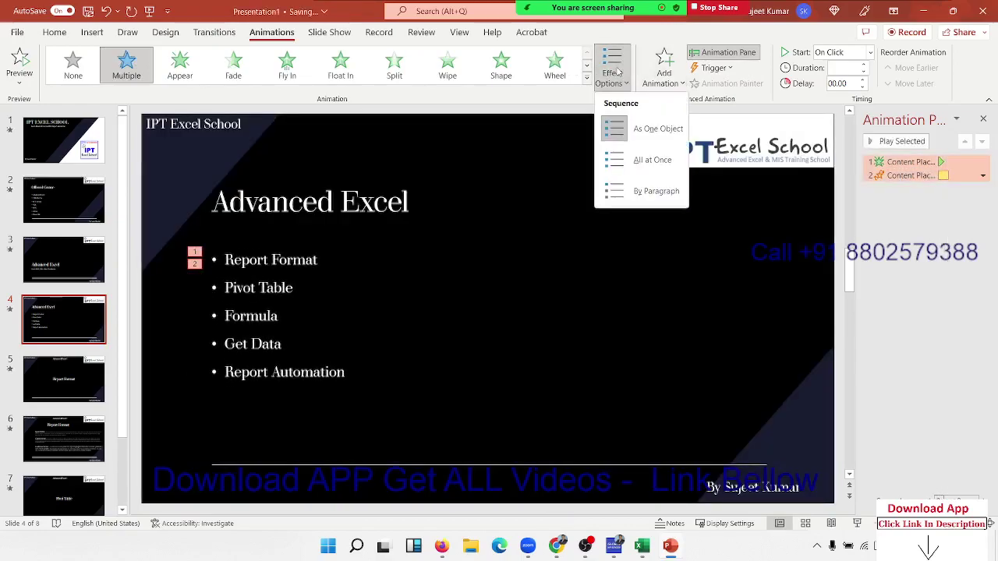
click(629, 191)
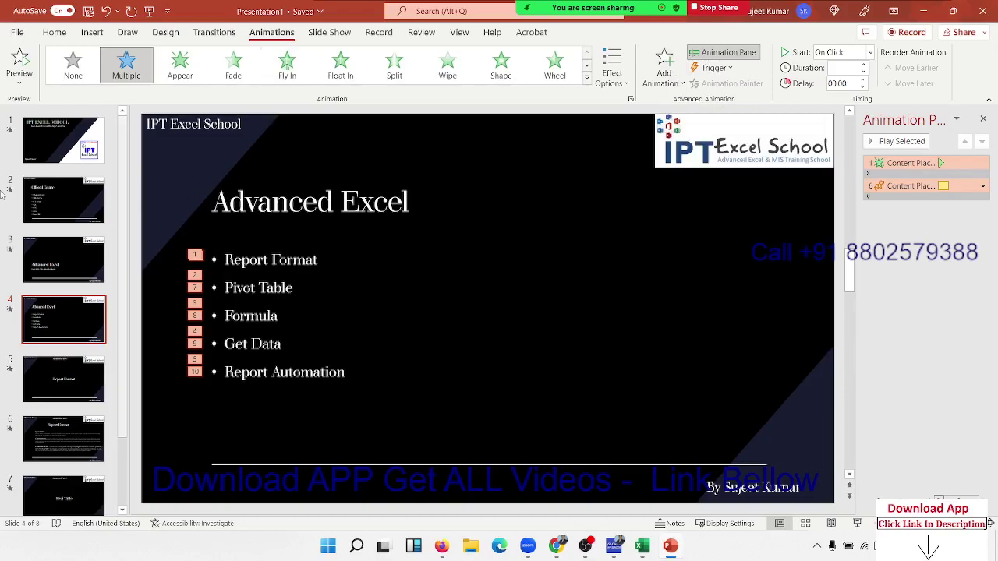
Play the show from slide 4 through Report Format, then end it with Esc
click(319, 33)
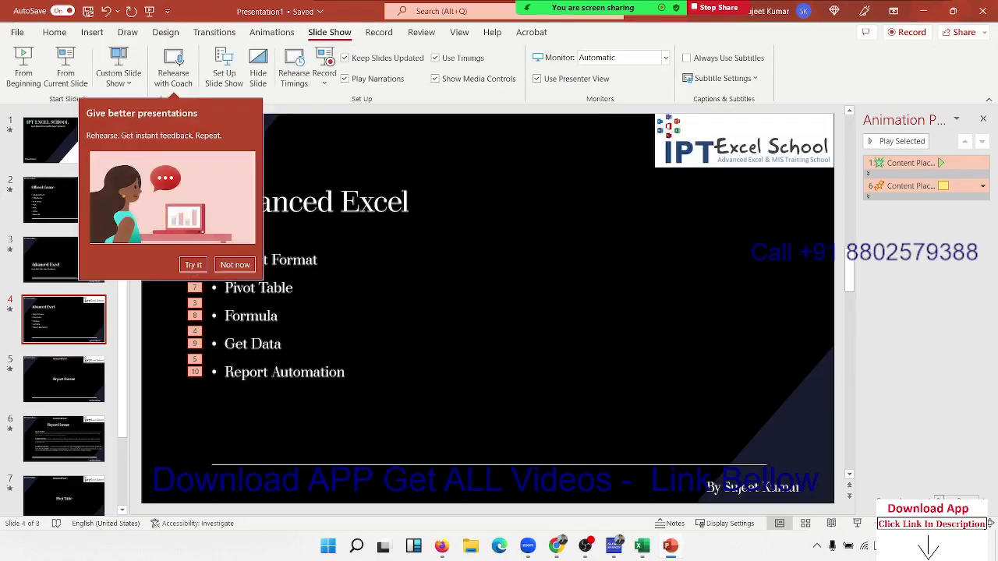
click(612, 321)
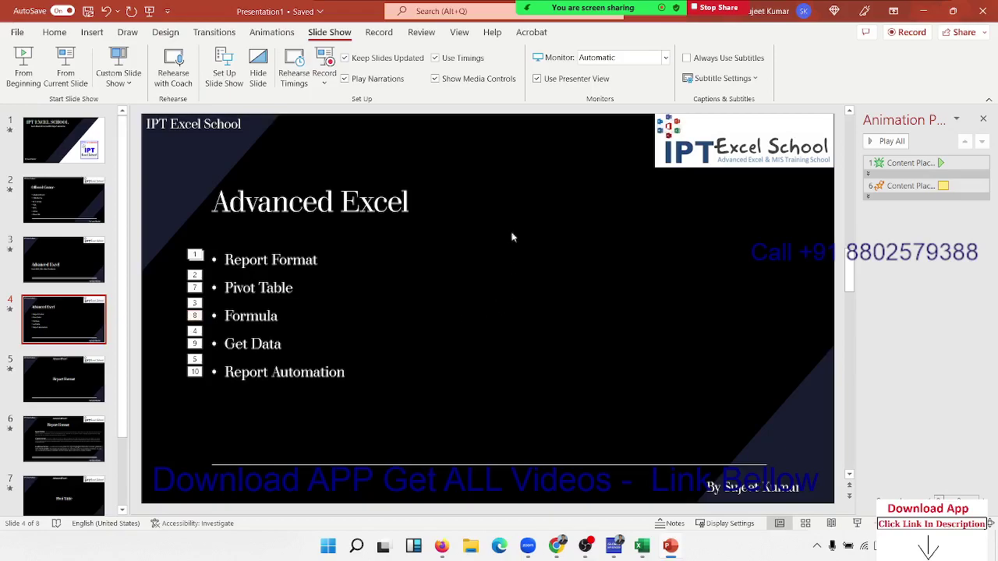
click(66, 67)
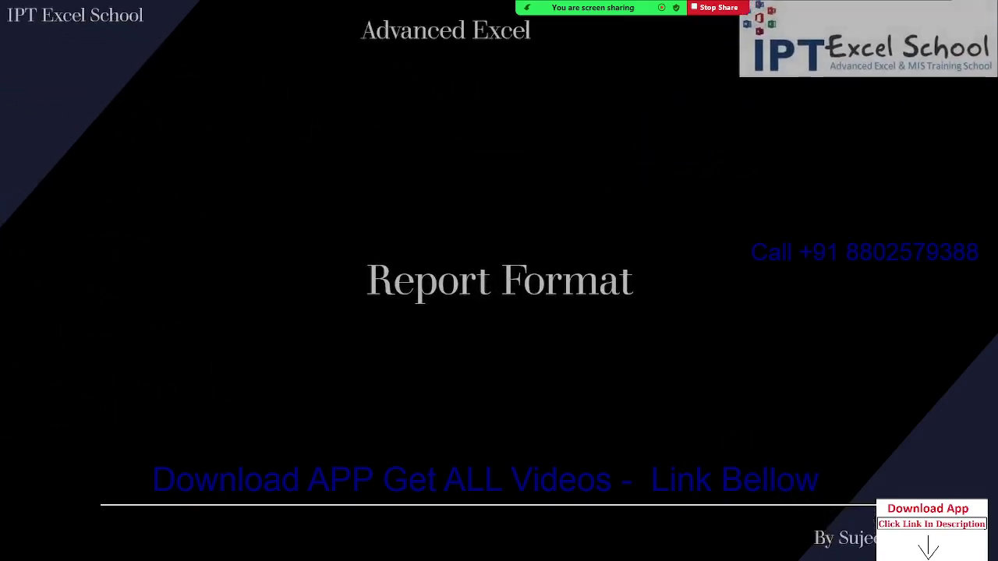
key(Escape)
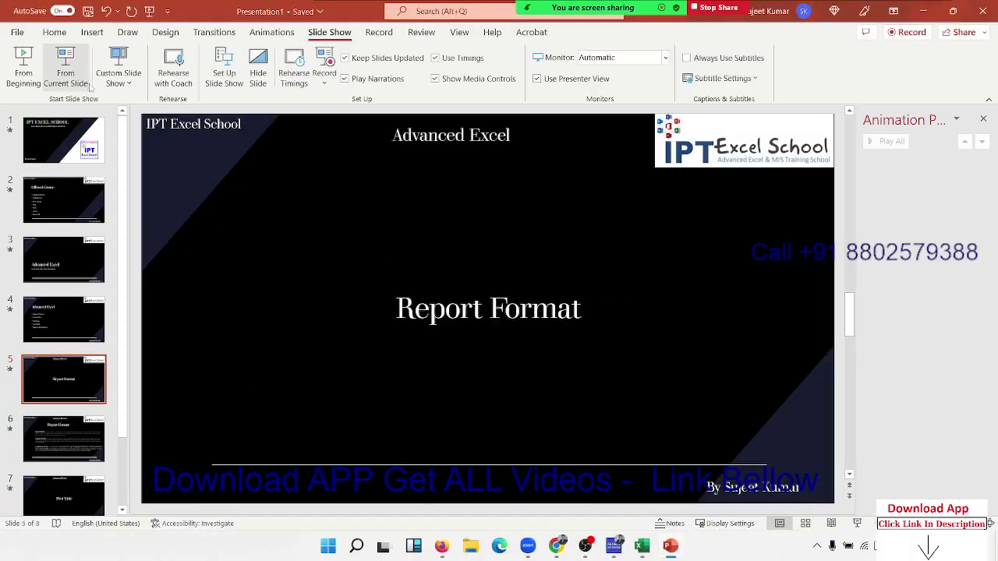
Create 'Custom Show 1' from slides 2, 5 and 7: Offered Course, Report Format, Pivot Table
click(114, 82)
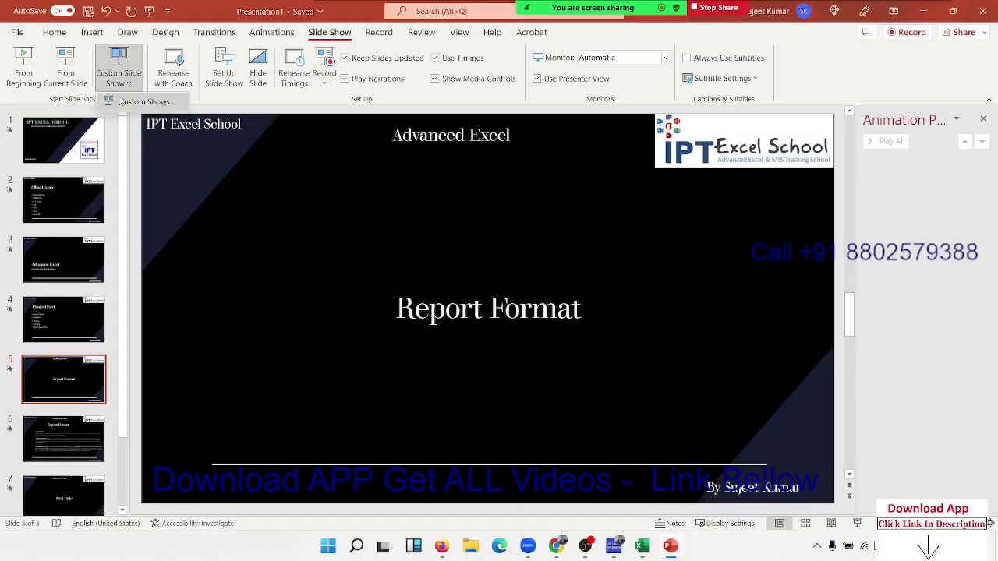
click(121, 101)
click(594, 237)
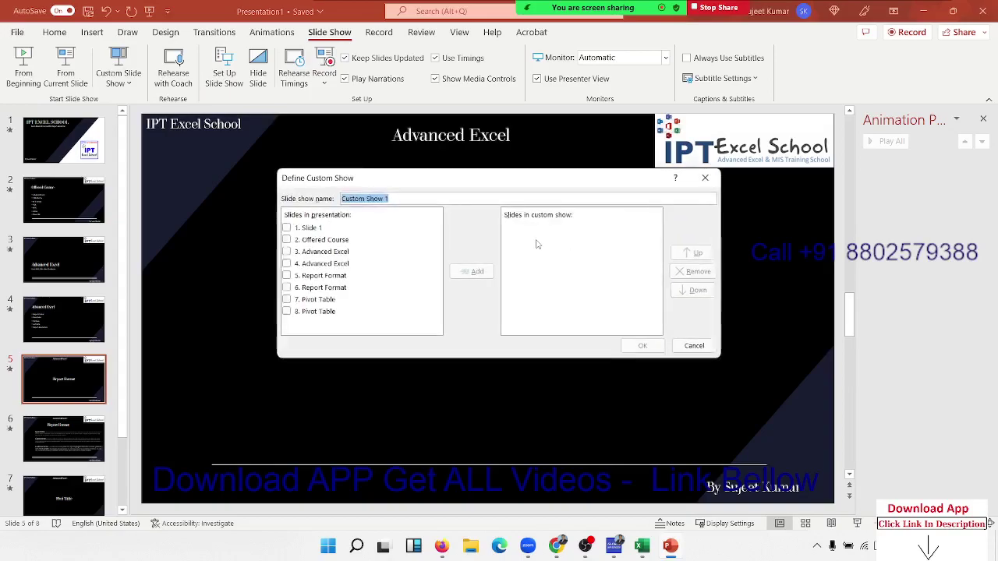
click(286, 239)
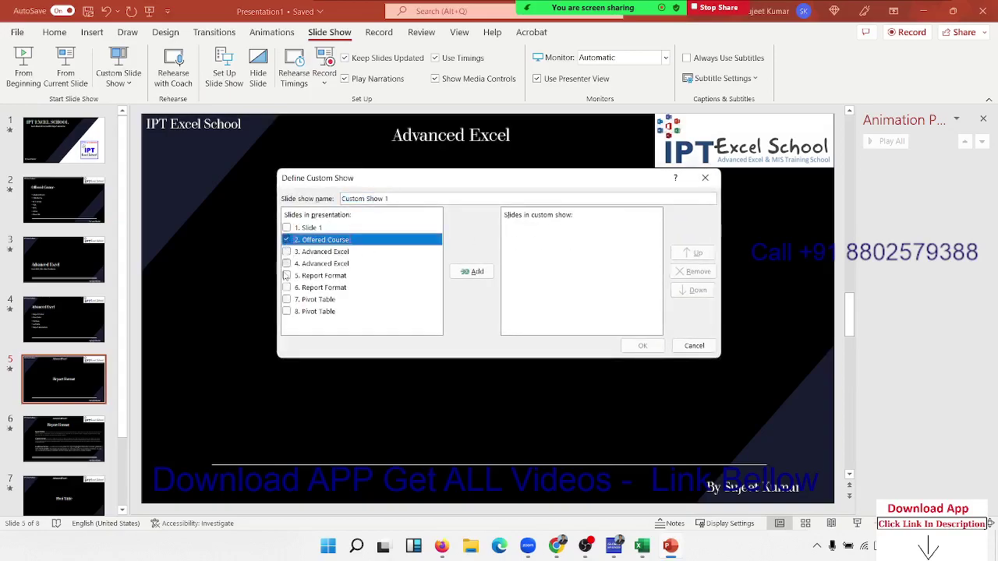
click(286, 276)
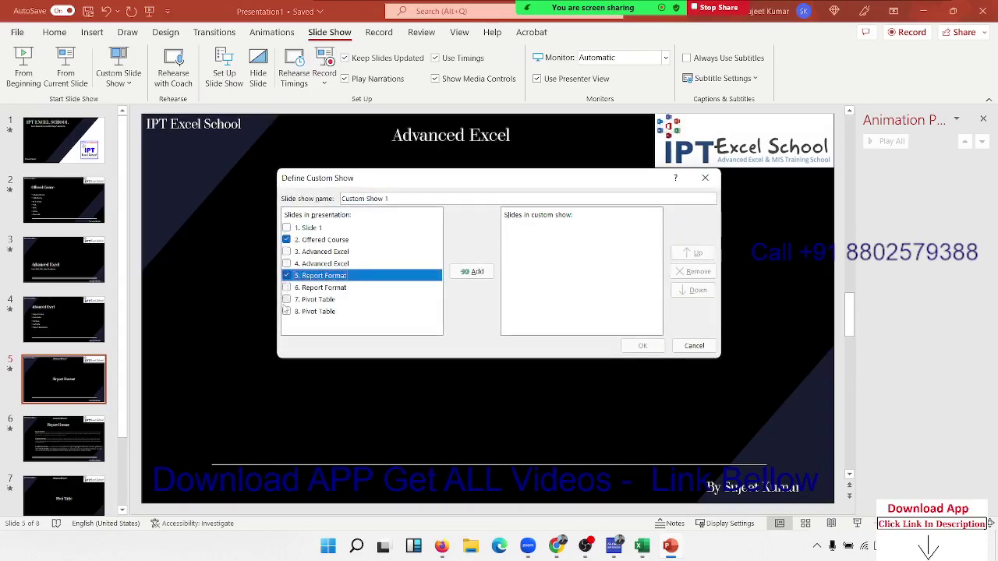
click(287, 300)
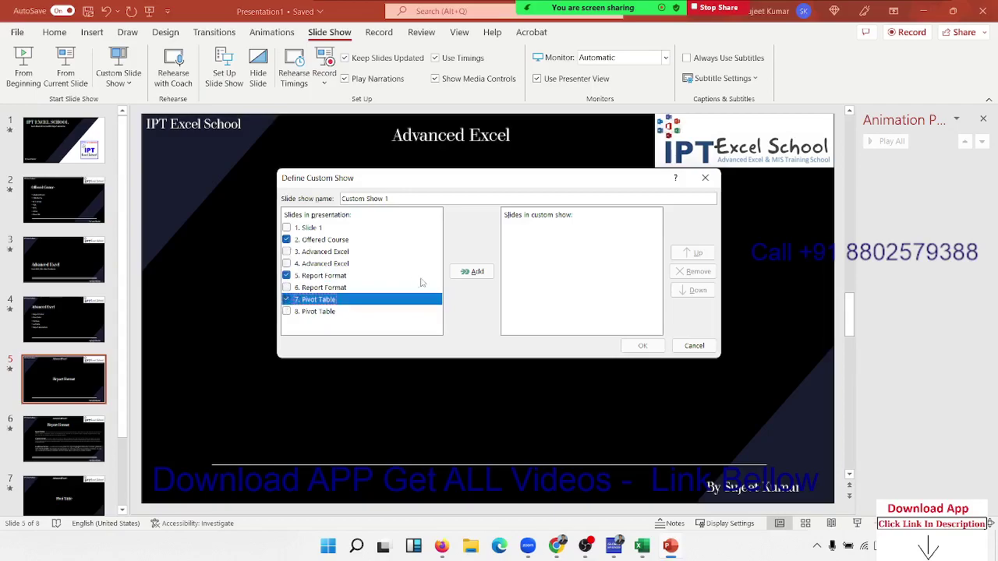
click(473, 272)
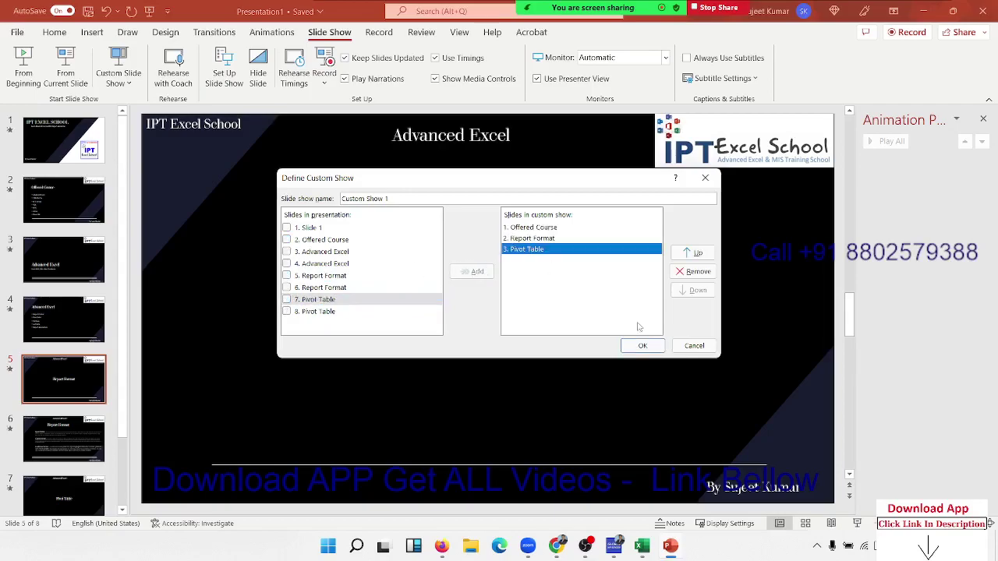
click(644, 346)
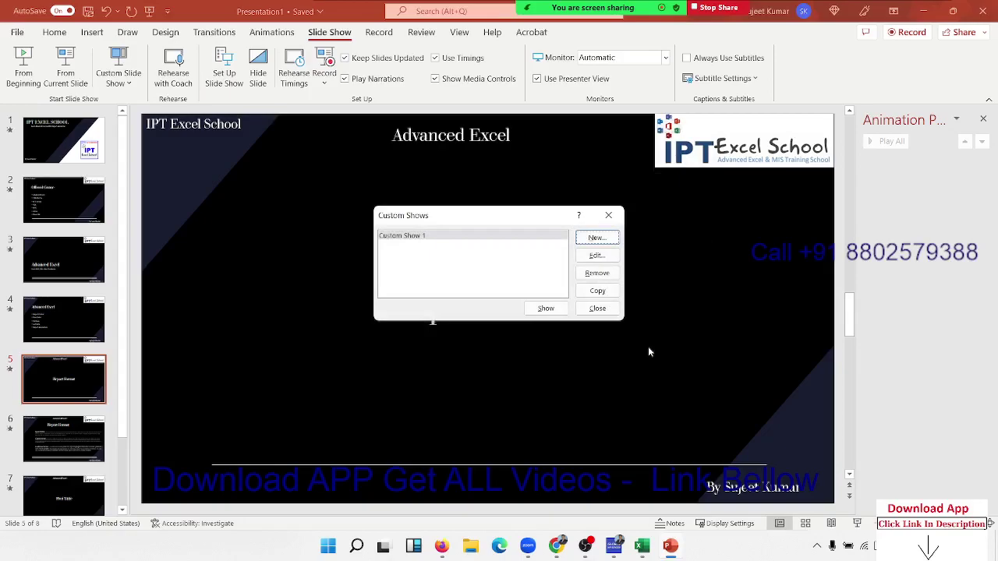
click(597, 309)
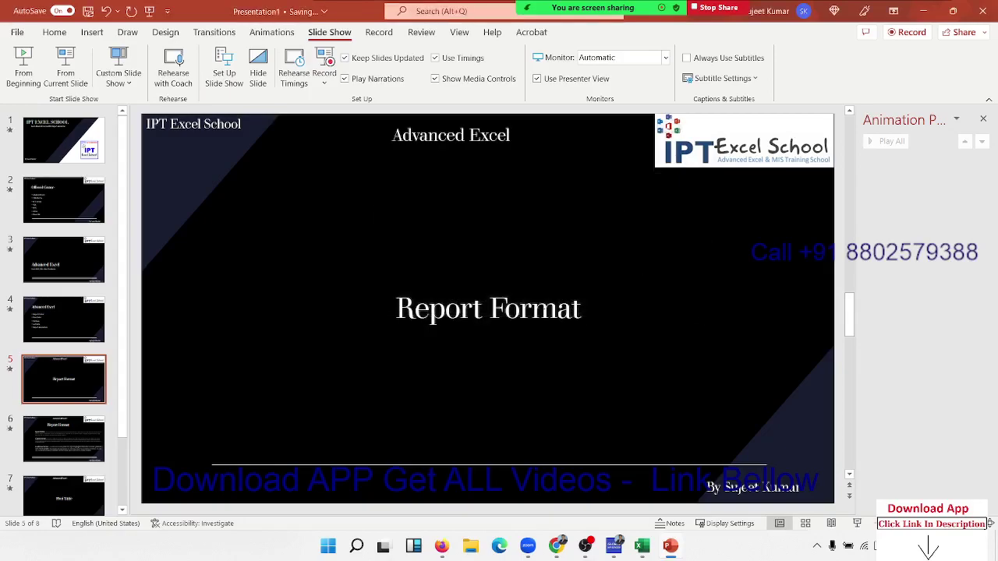
click(118, 78)
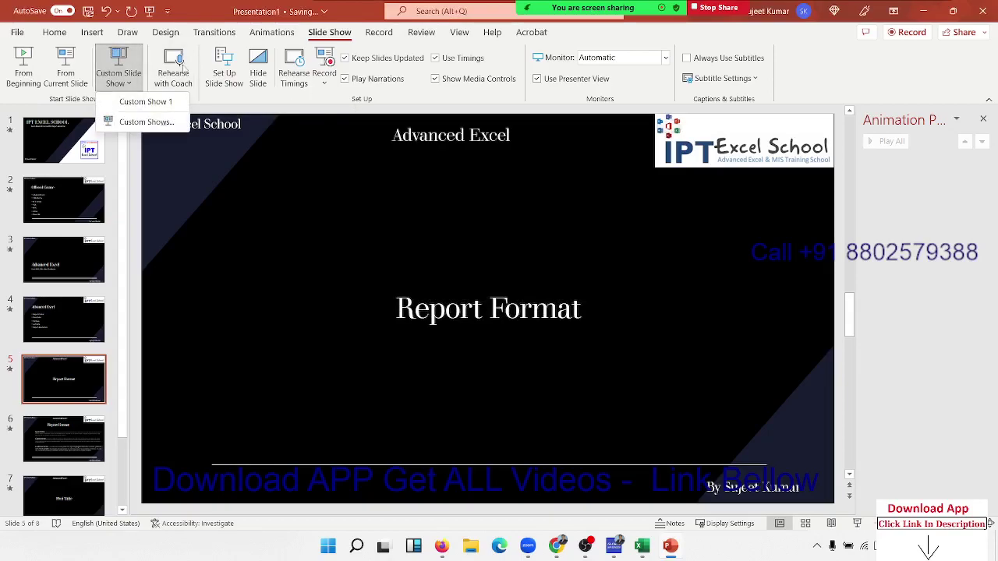
click(169, 107)
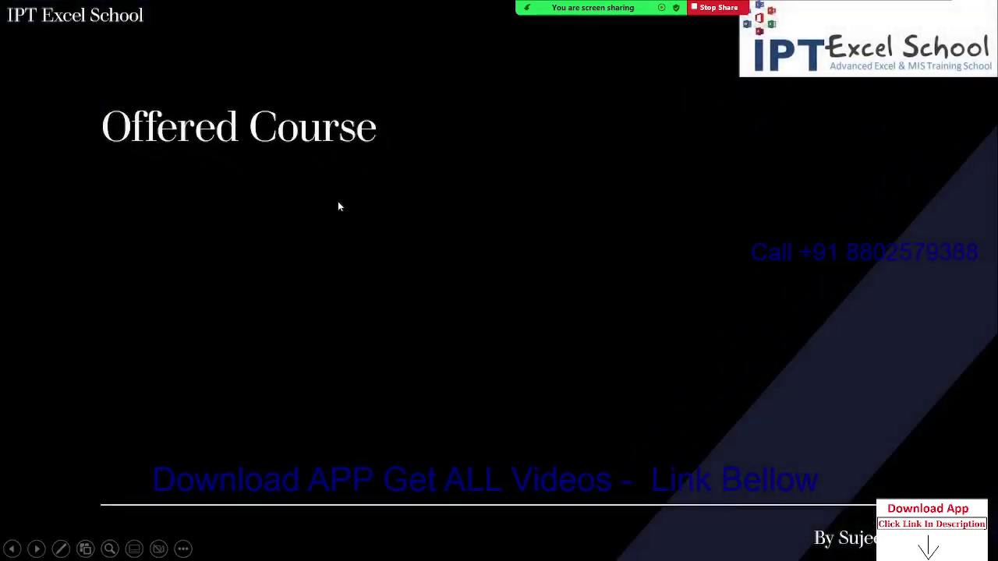
click(338, 206)
click(337, 206)
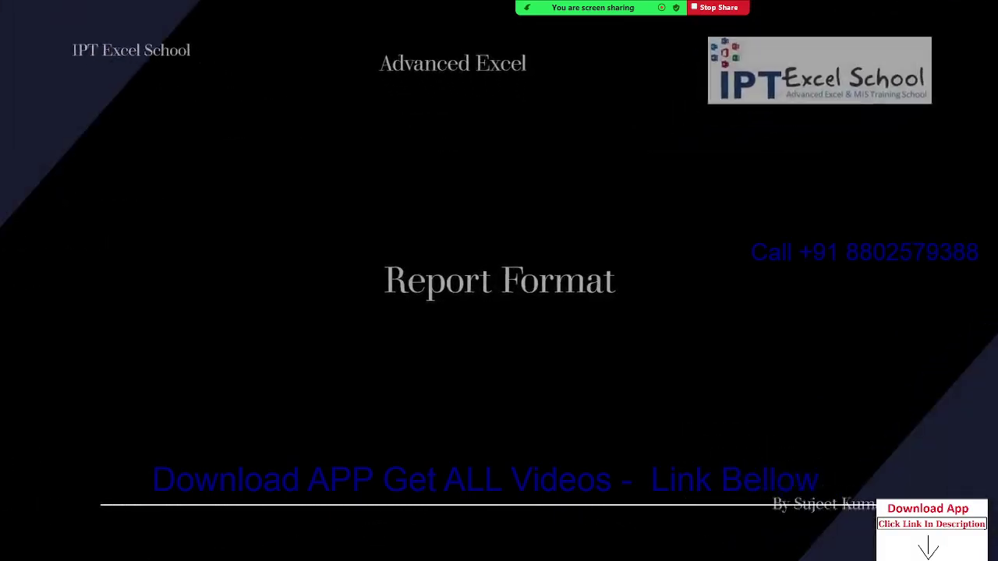
key(Escape)
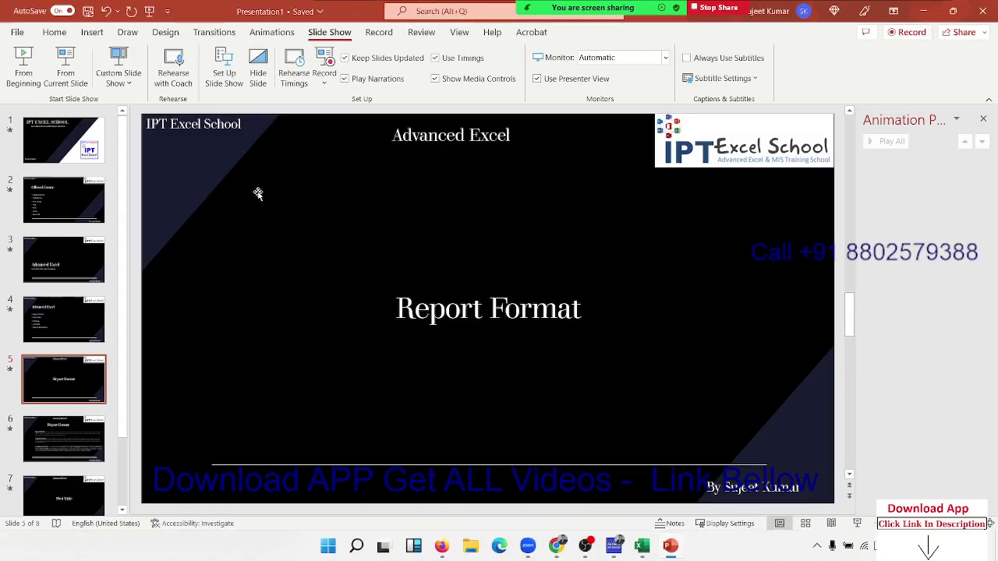
Rehearse with Coach from Report Format to Pivot Table, exiting to the Rehearsal Report
click(172, 86)
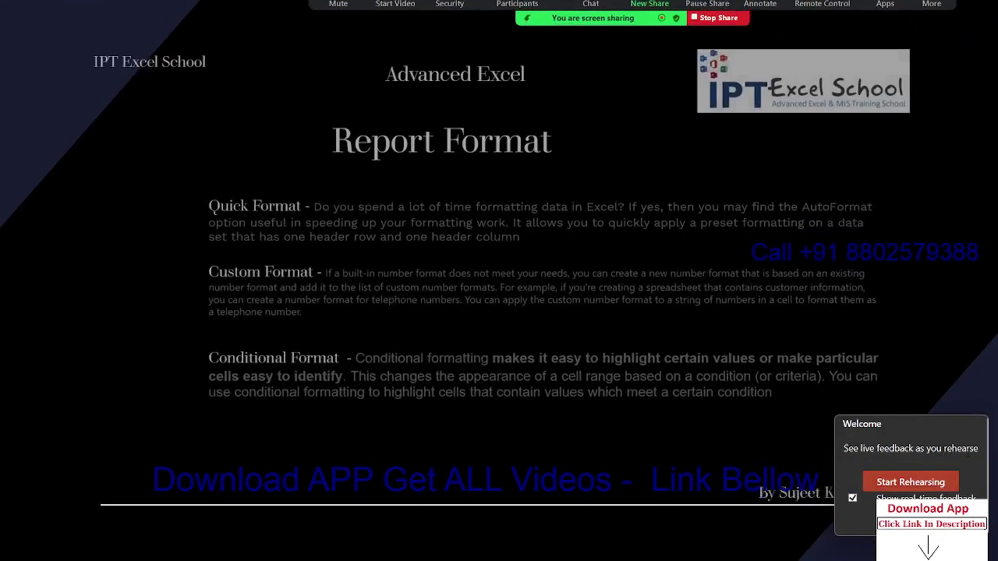
click(889, 485)
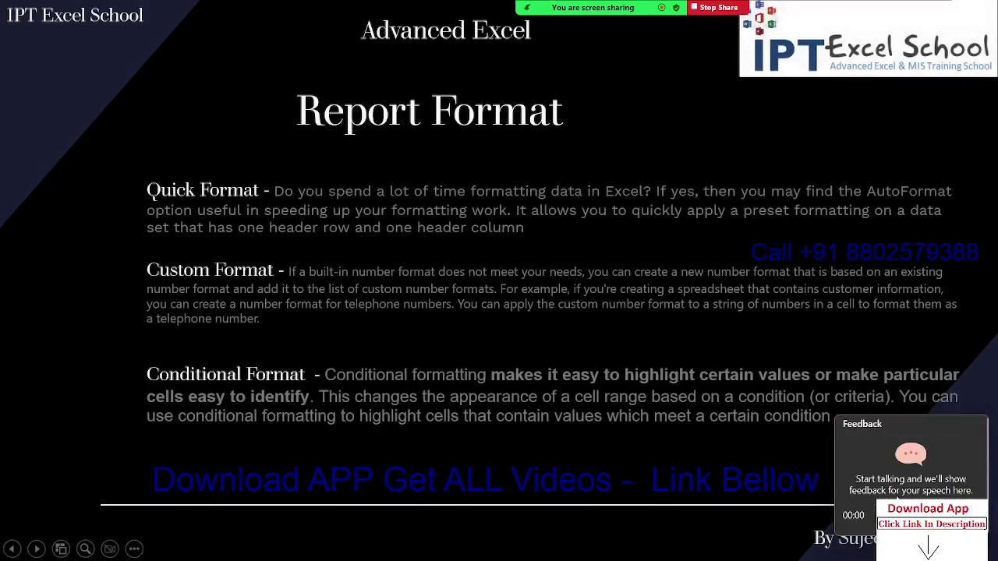
key(Right)
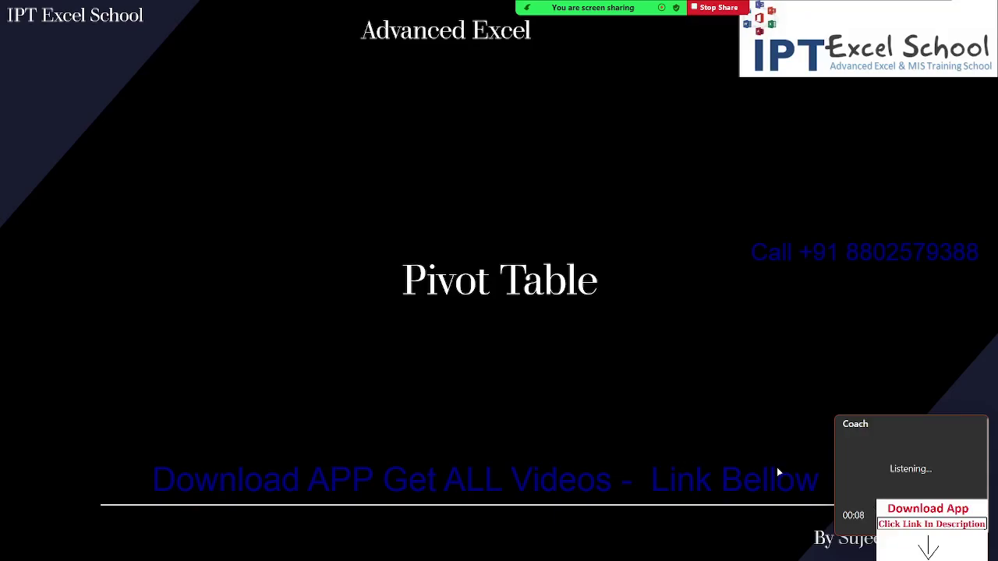
click(636, 377)
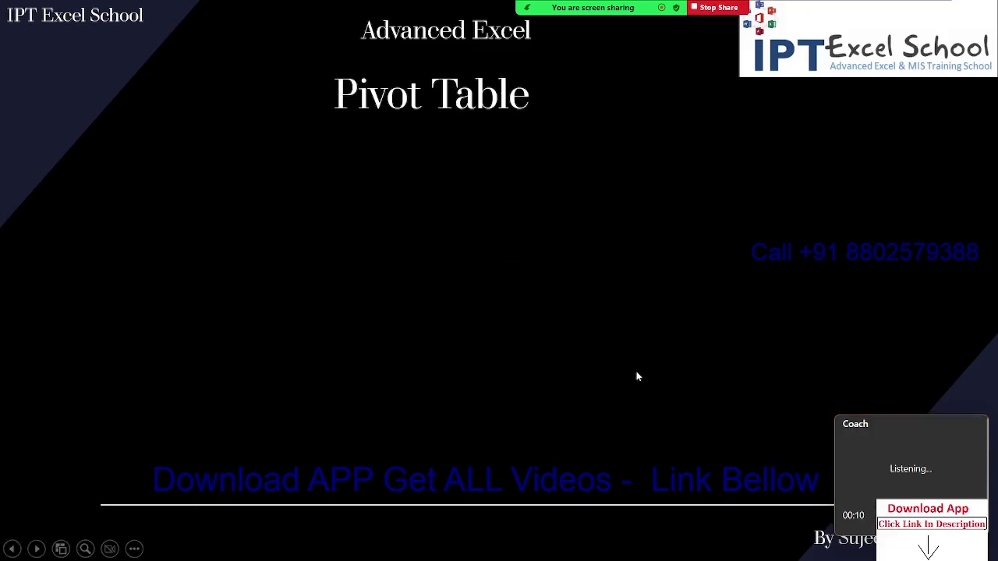
click(636, 377)
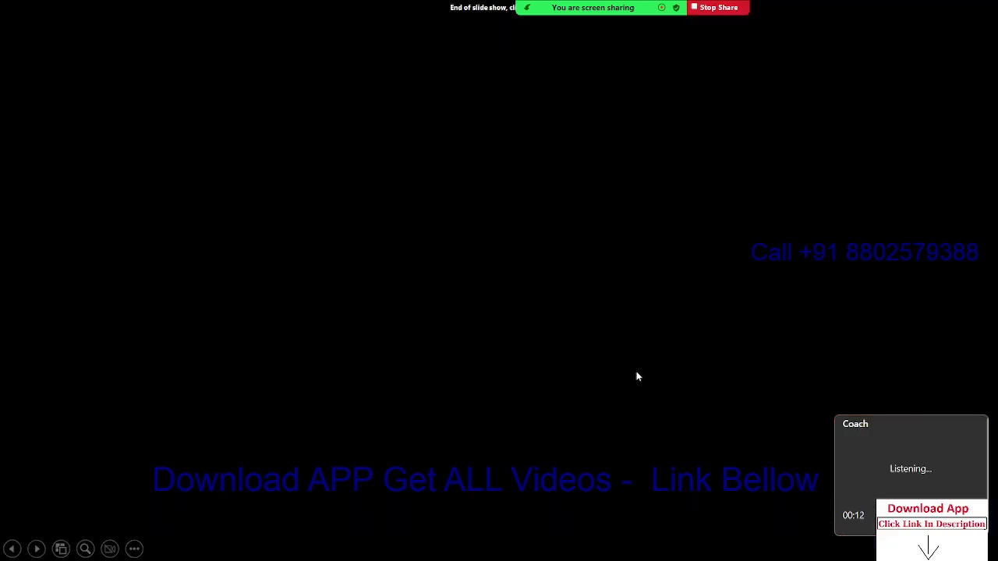
click(636, 377)
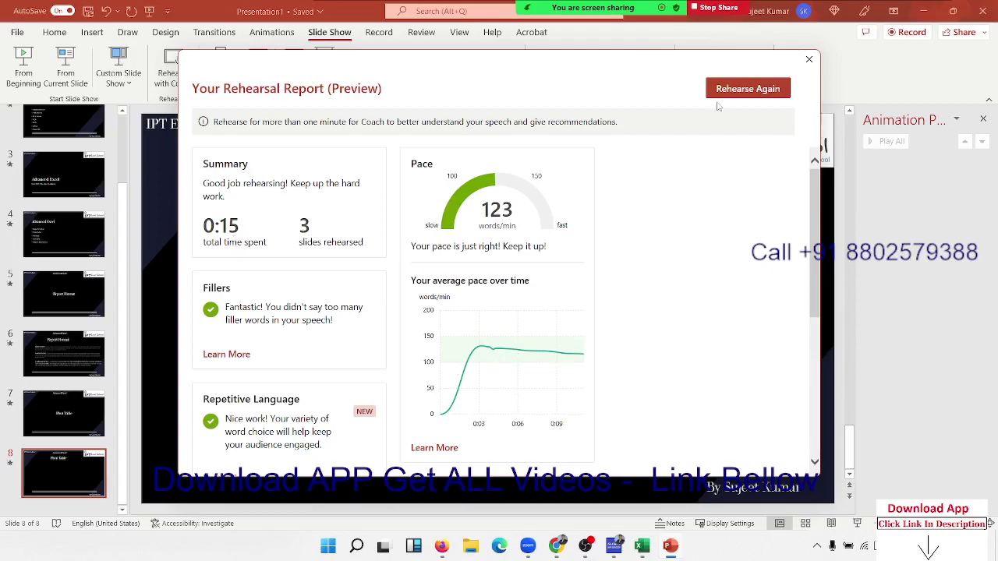
Close the Rehearsal Report and confirm setup: presented by a speaker, Automatic monitor
click(809, 60)
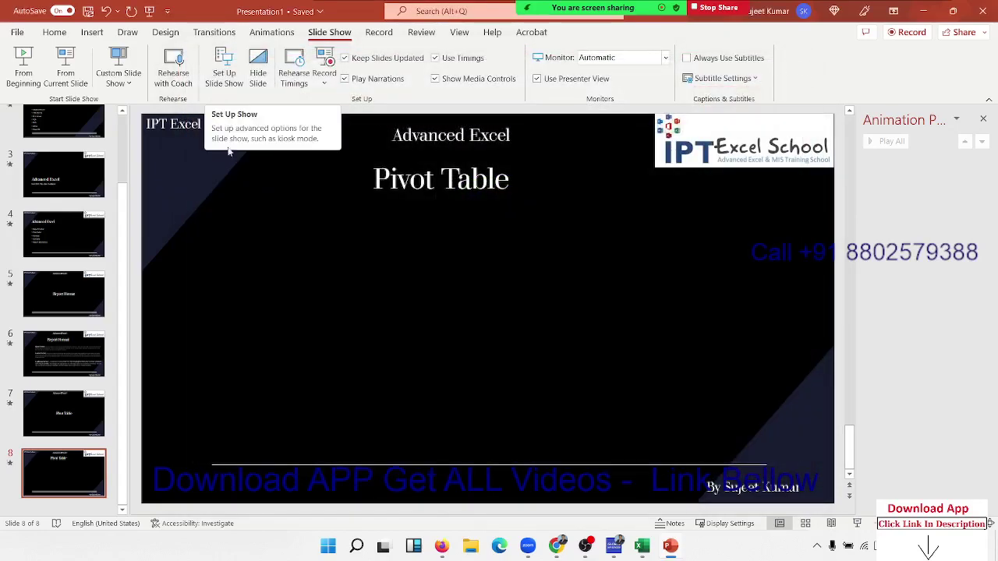
click(227, 87)
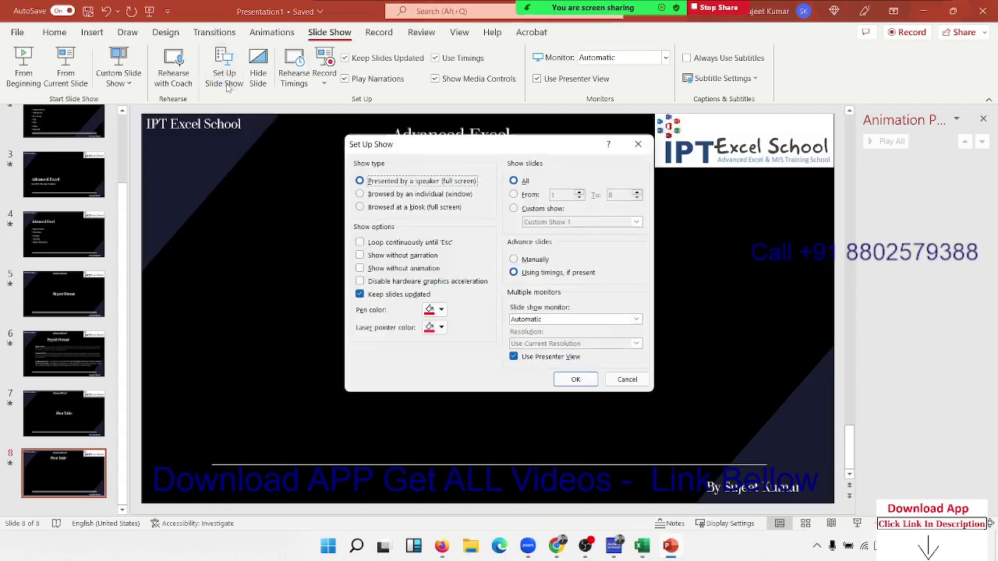
drag(377, 147, 287, 149)
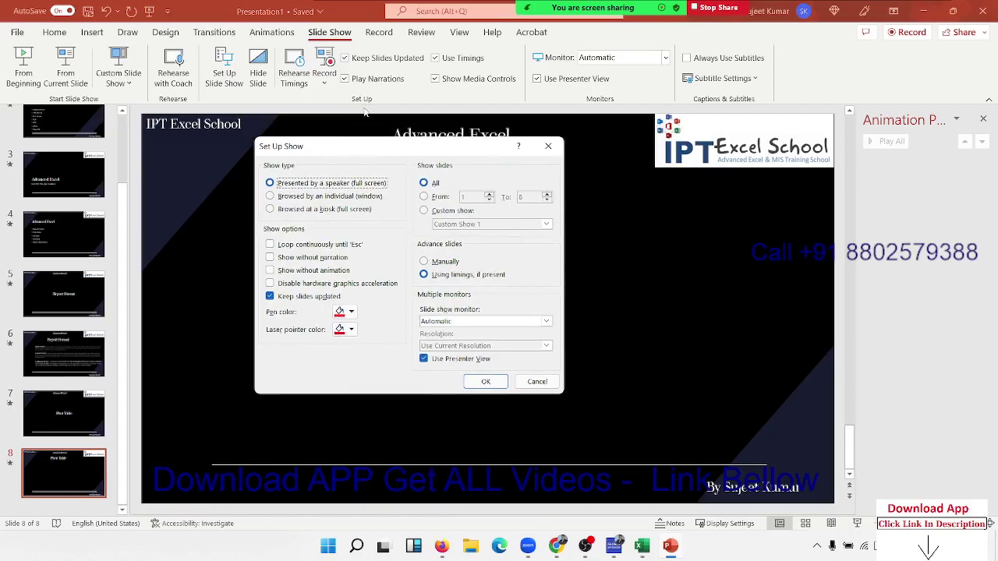
click(359, 183)
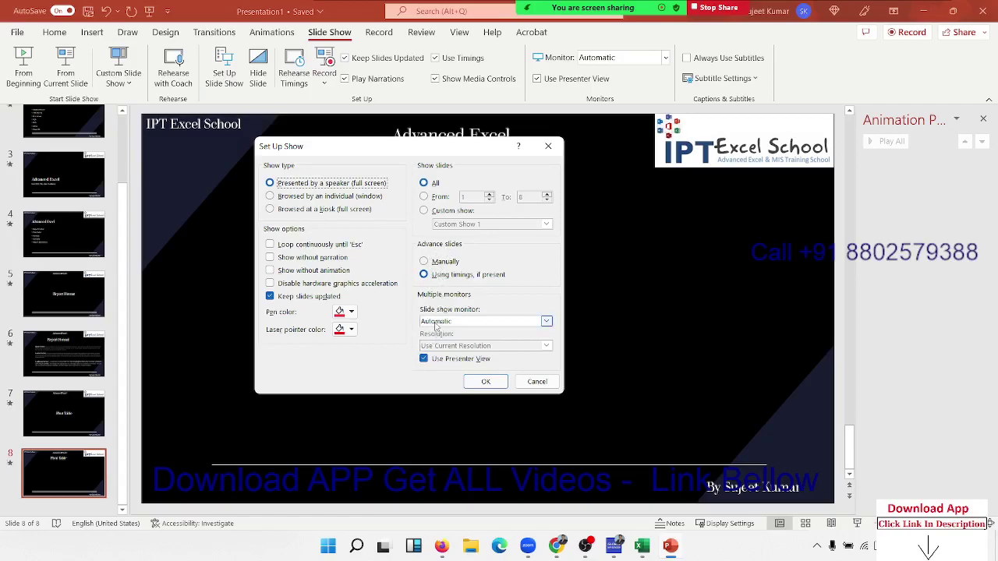
click(436, 322)
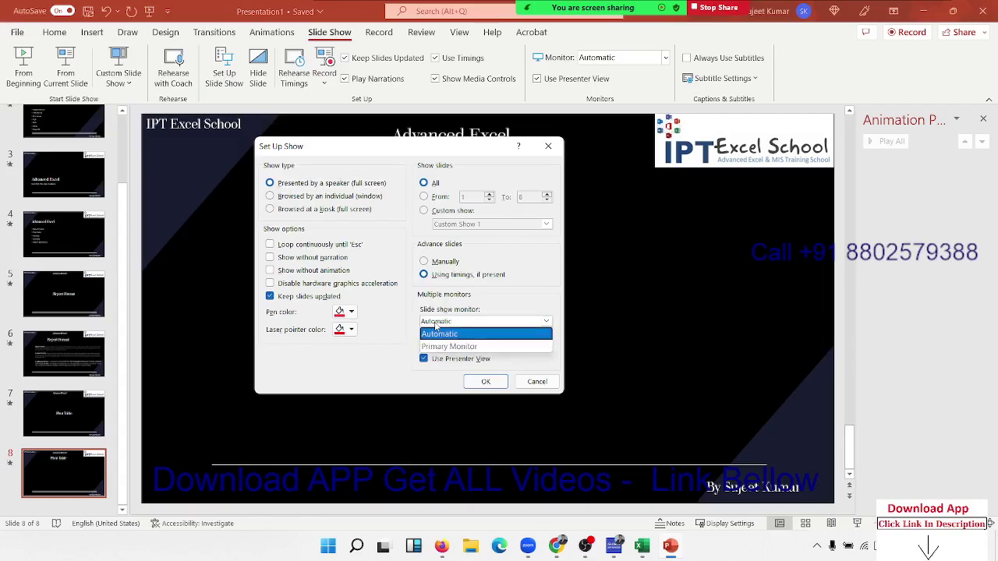
click(436, 322)
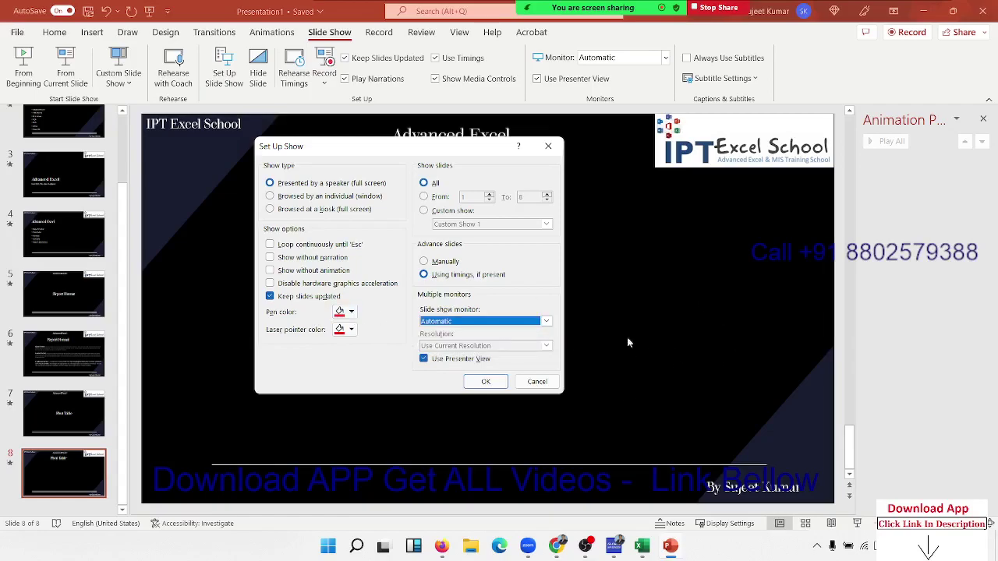
click(486, 381)
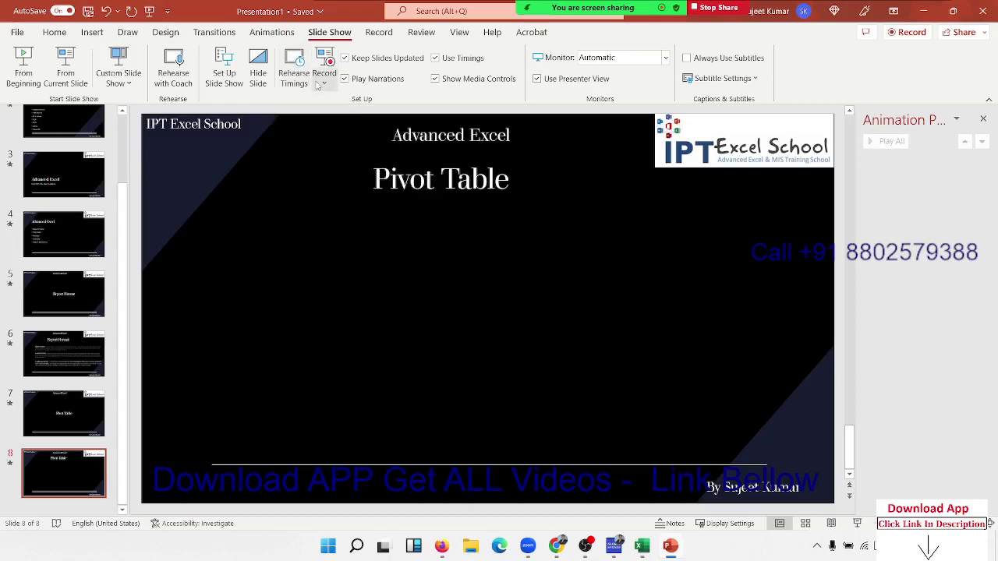
click(318, 84)
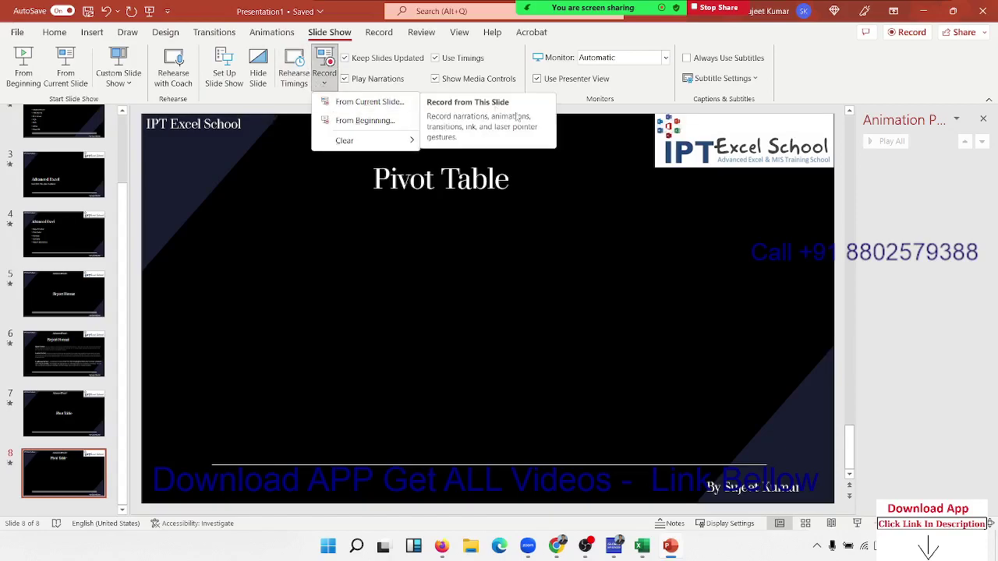
key(Escape)
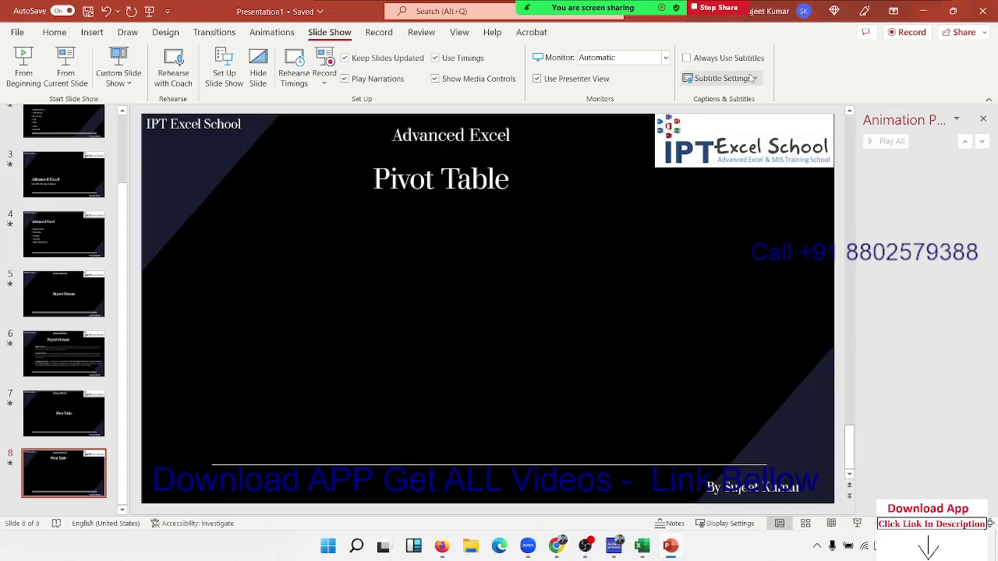
click(751, 79)
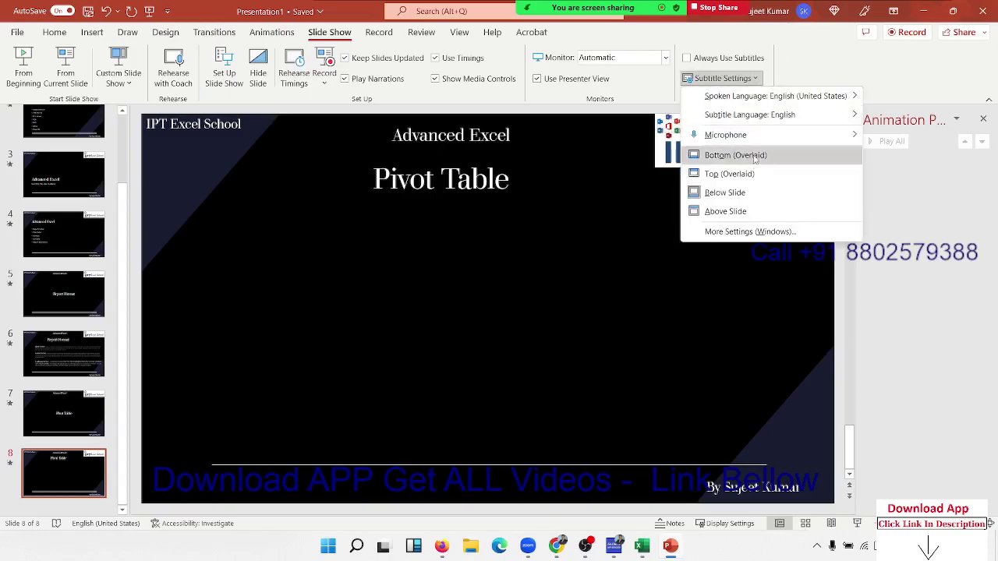
mouse_move(725, 135)
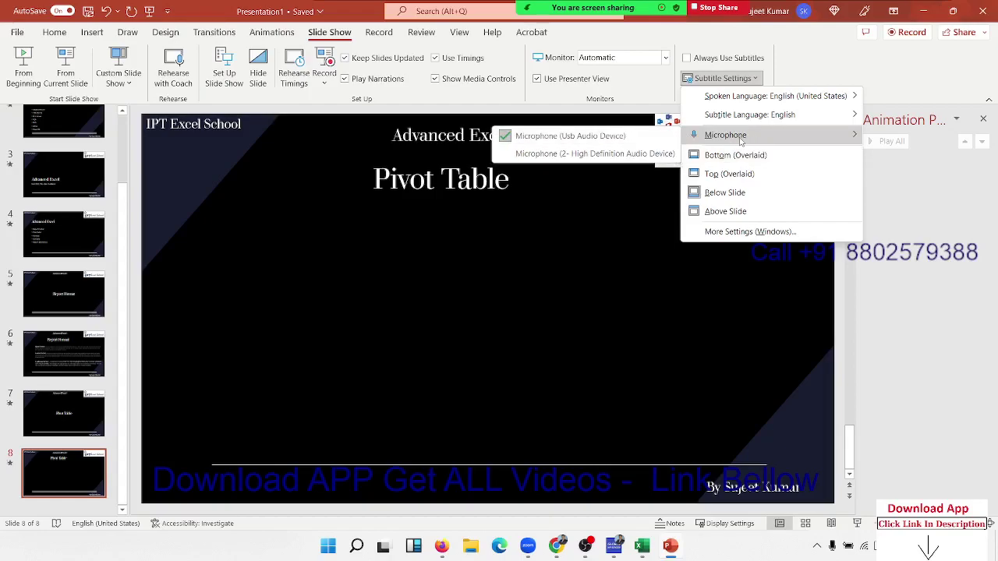
click(624, 224)
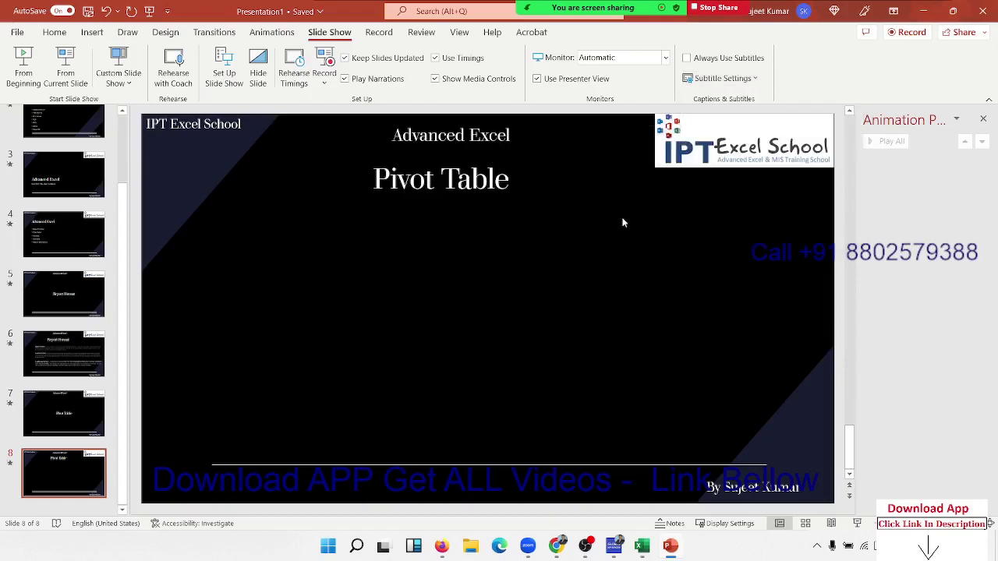
click(722, 79)
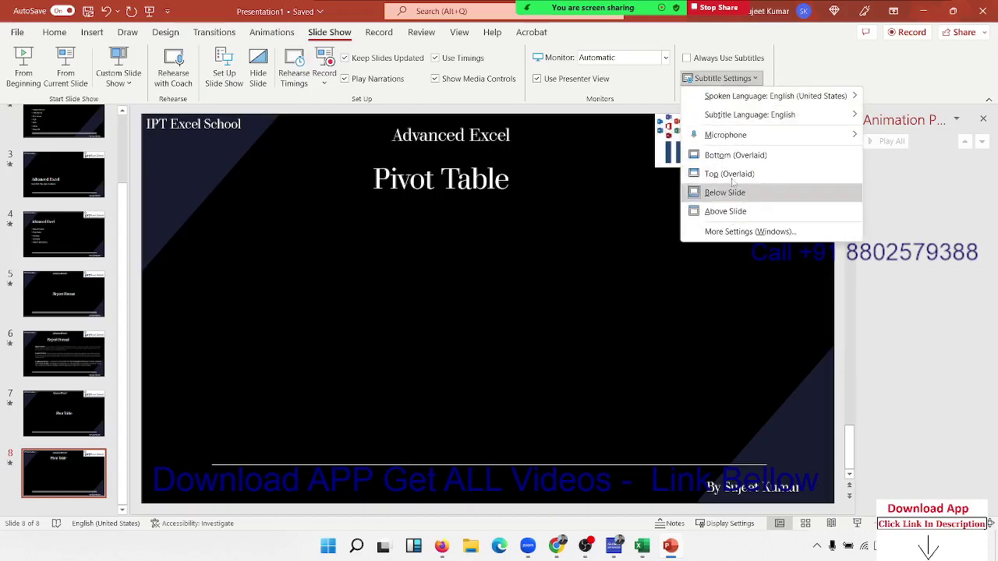
click(612, 249)
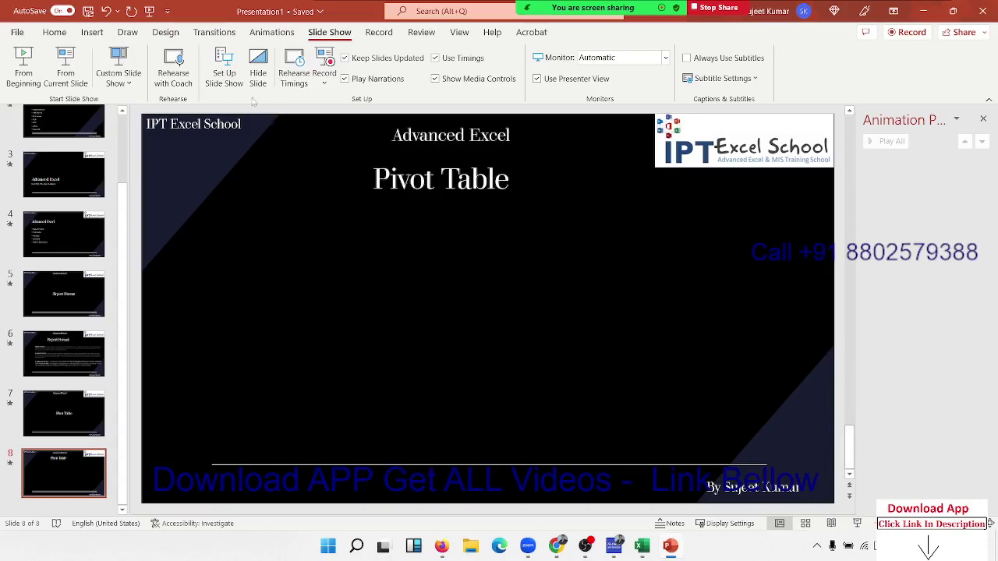
click(215, 34)
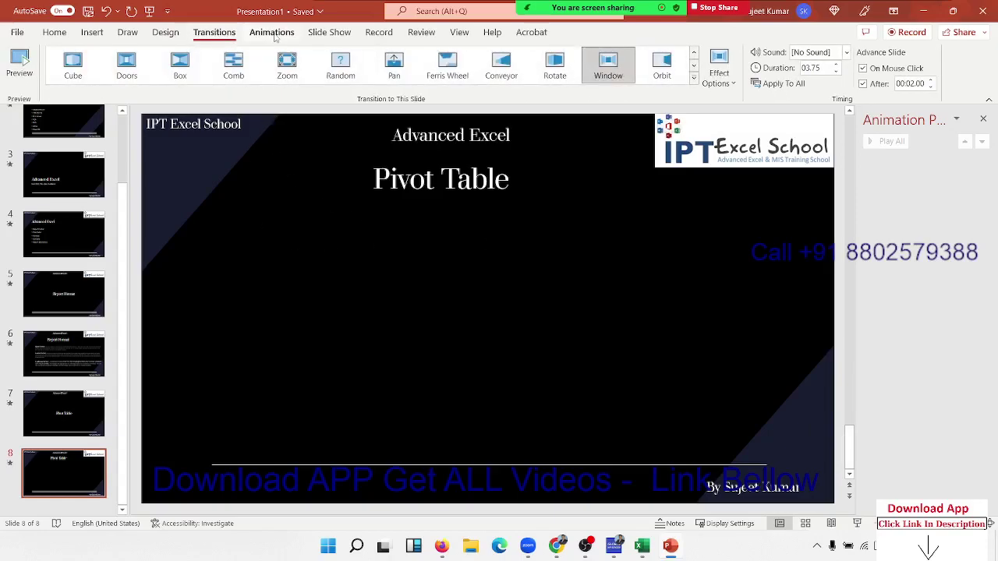
click(271, 35)
click(316, 36)
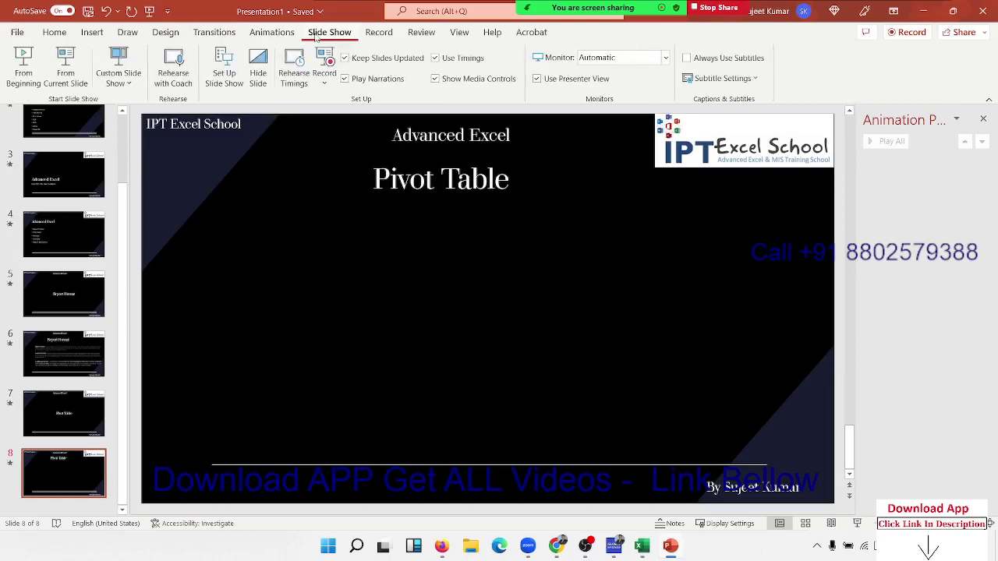
click(380, 34)
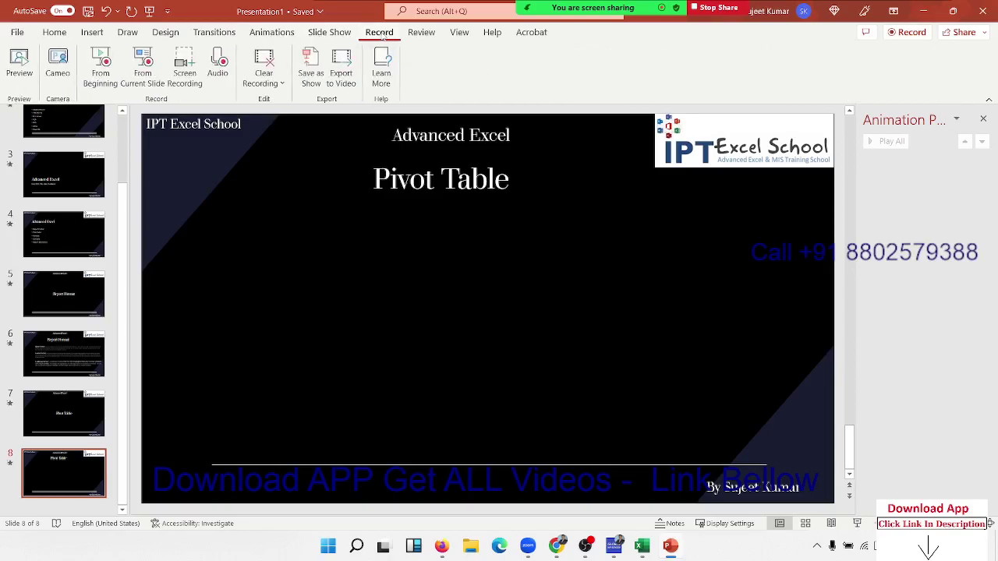
click(421, 35)
click(460, 34)
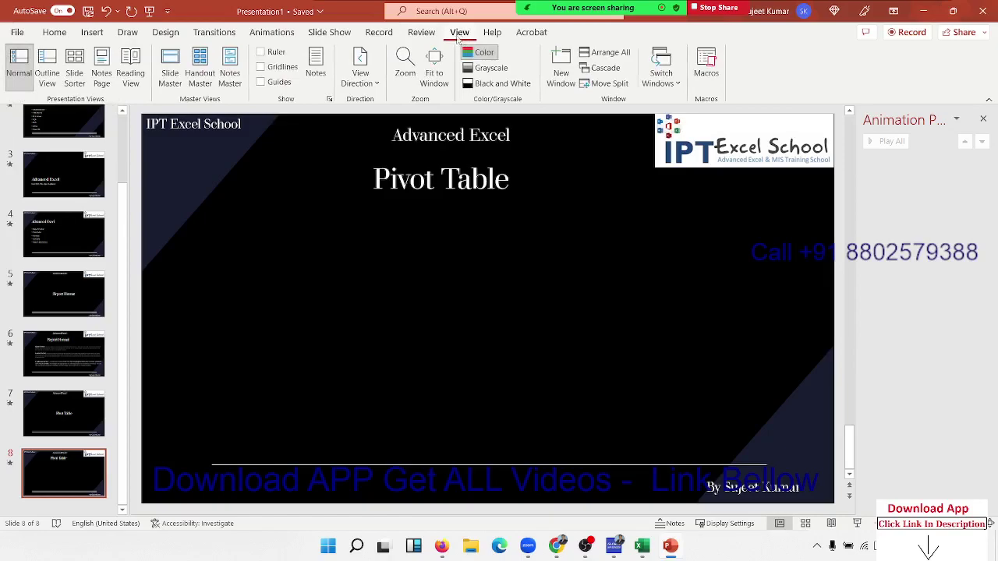
click(375, 34)
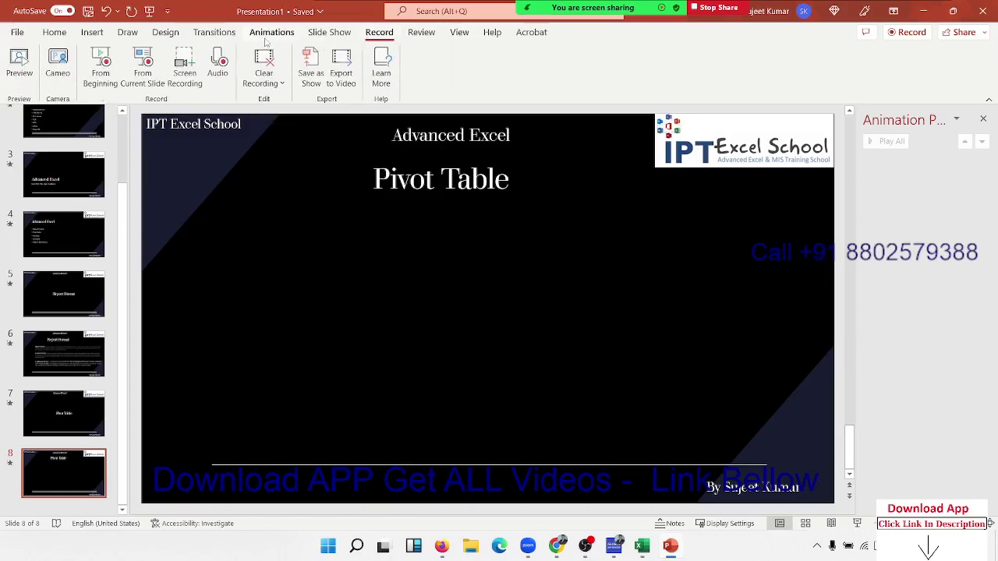
click(235, 37)
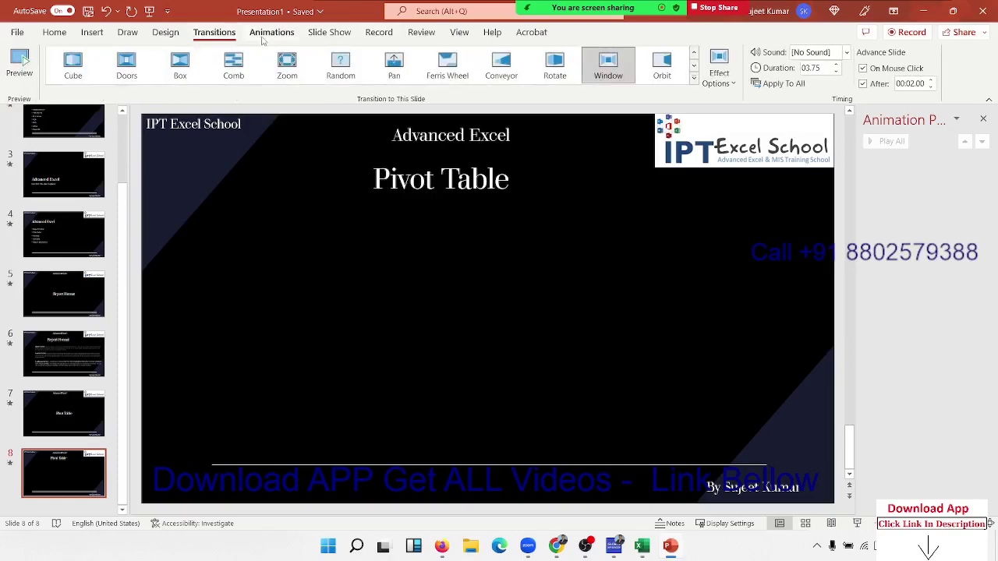
click(269, 35)
click(331, 34)
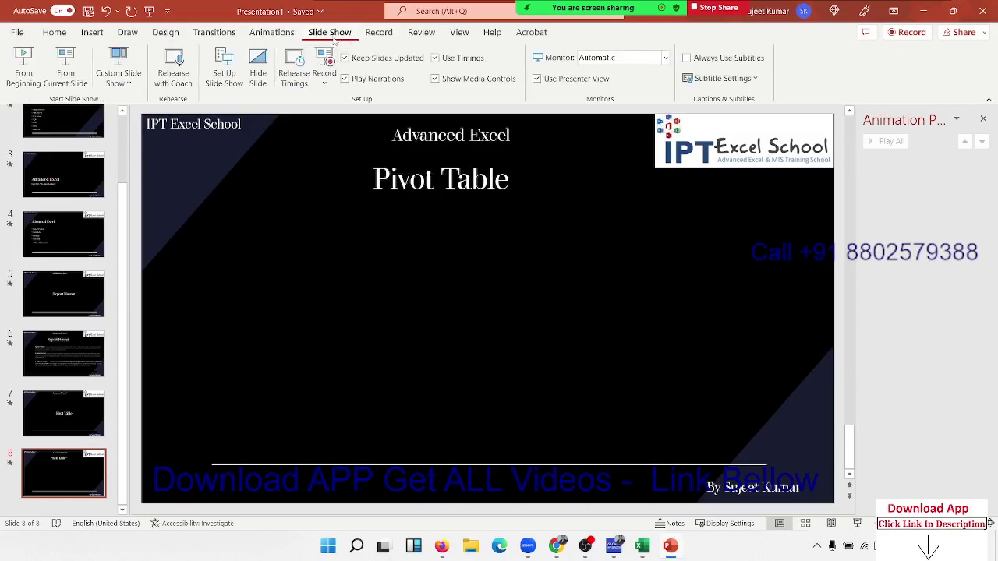